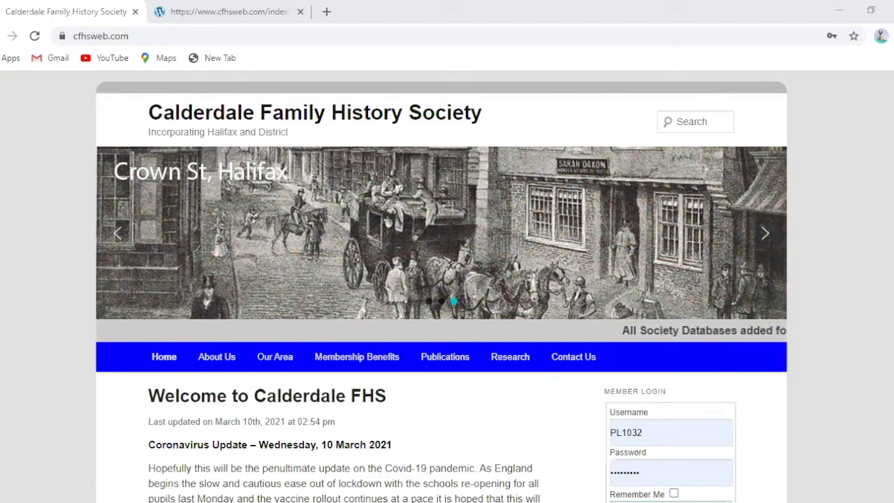
Log in to the society website with the prefilled member credentials and open the CFHS Online Records page in the members' area
scroll(800, 261, down, 2)
click(684, 390)
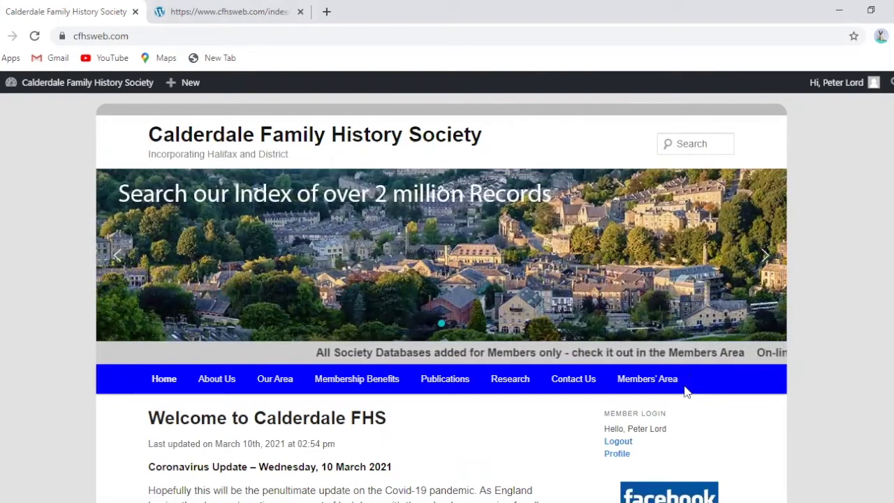
mouse_move(668, 388)
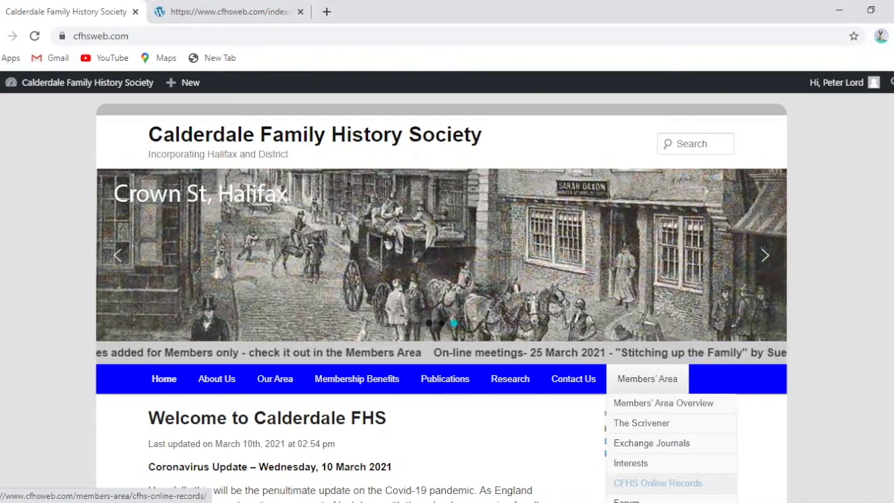
click(658, 482)
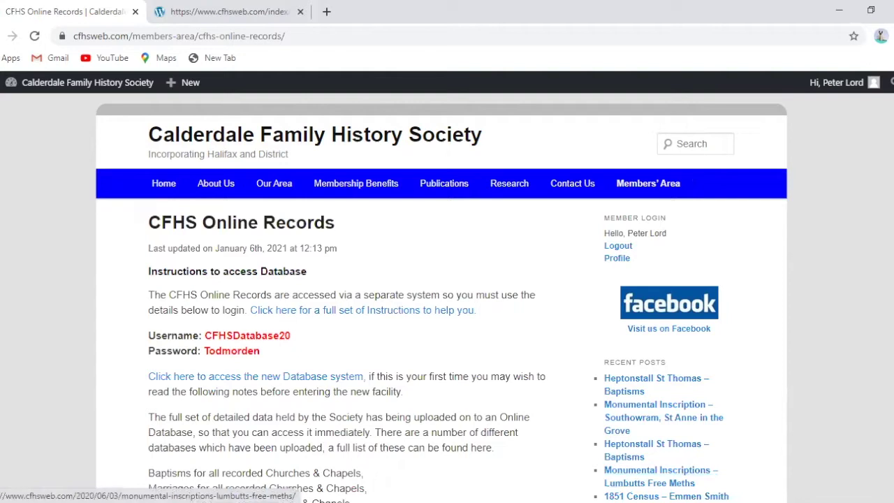
Open the full set of online records instructions, look through the general and database-specific guidance, and close the page
click(315, 316)
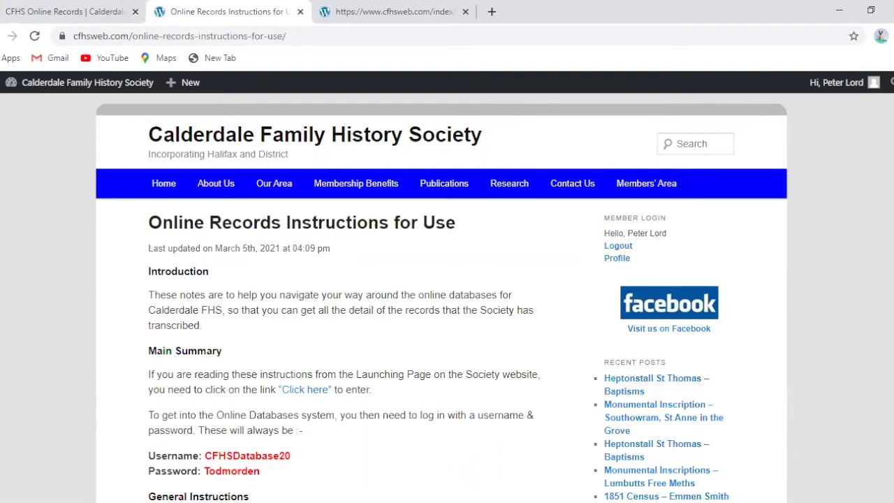
scroll(441, 296, down, 5)
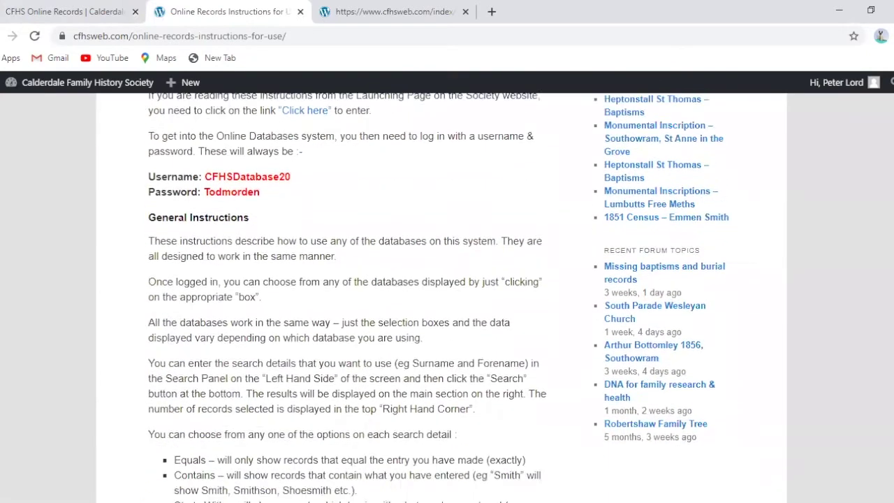
scroll(349, 297, down, 12)
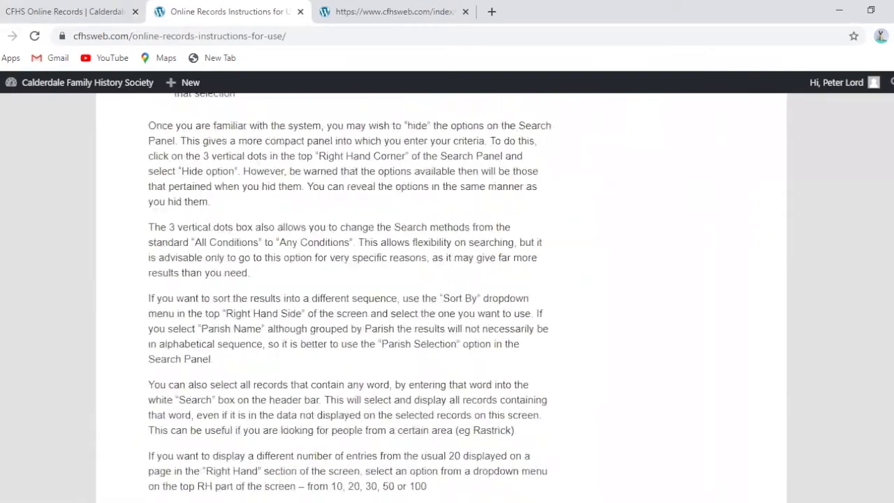
scroll(349, 297, down, 7)
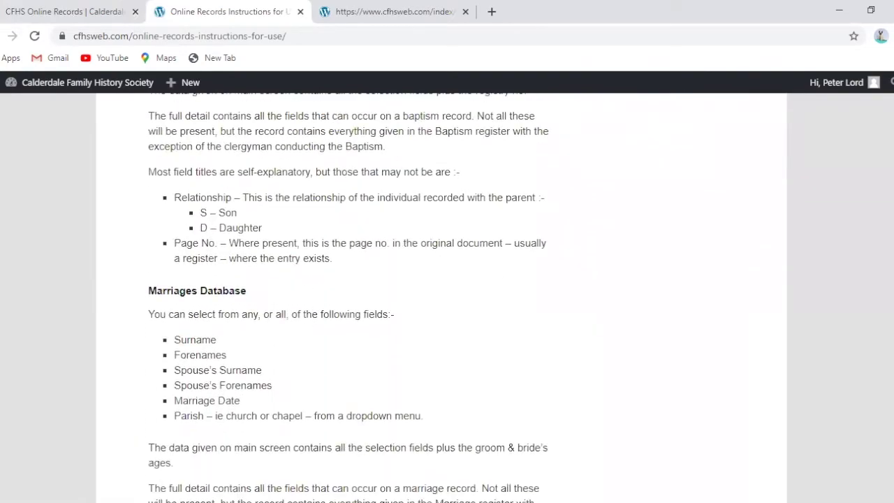
scroll(883, 105, up, 20)
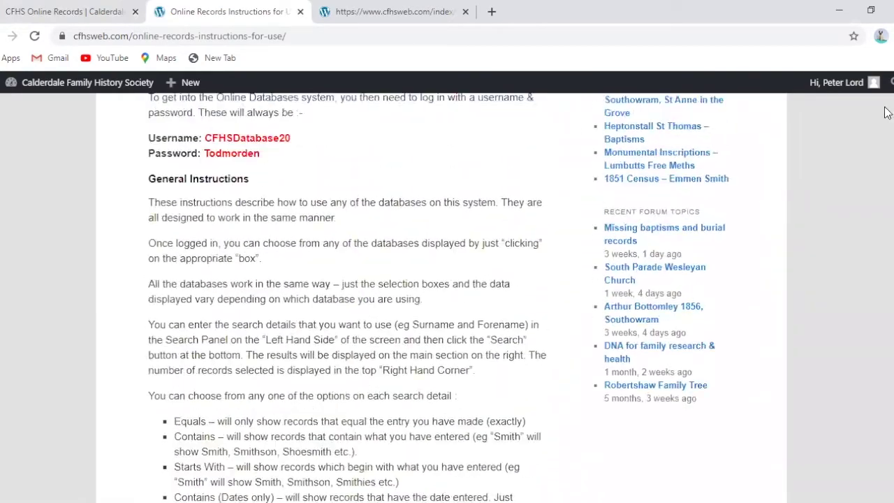
scroll(883, 95, up, 1)
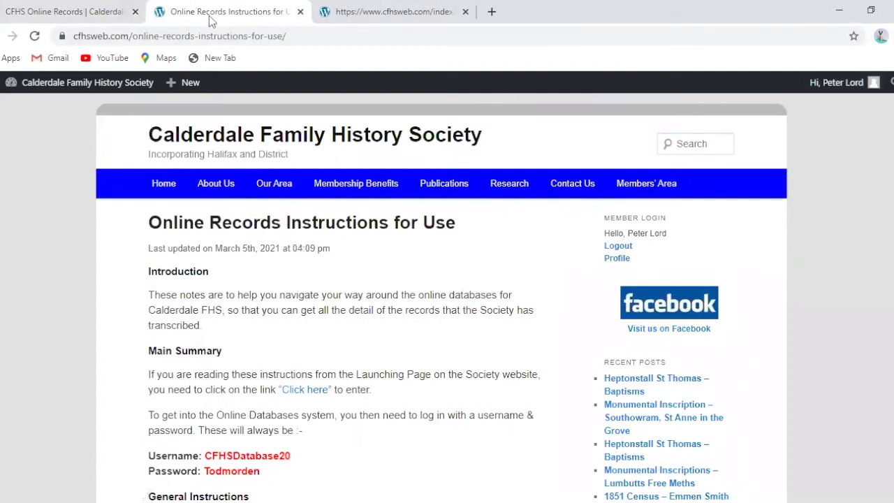
click(301, 13)
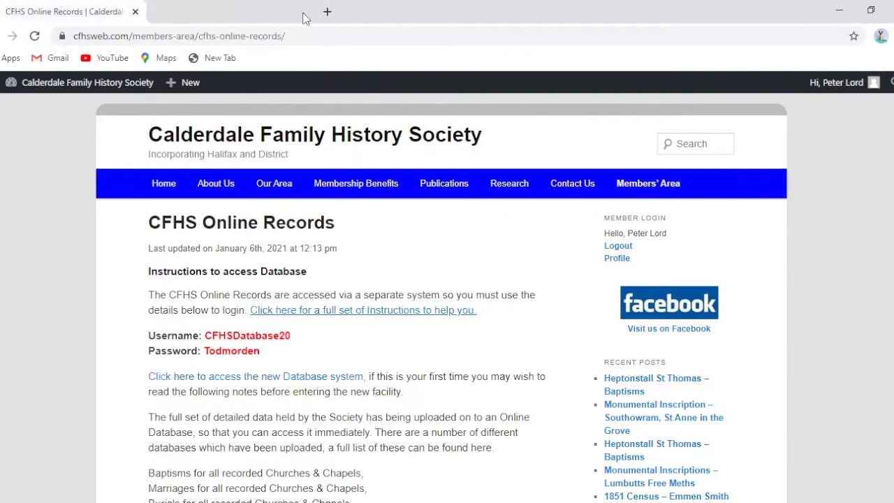
Open the list of dates covered for each church and chapel, review the parish periods, and close it
mouse_move(409, 235)
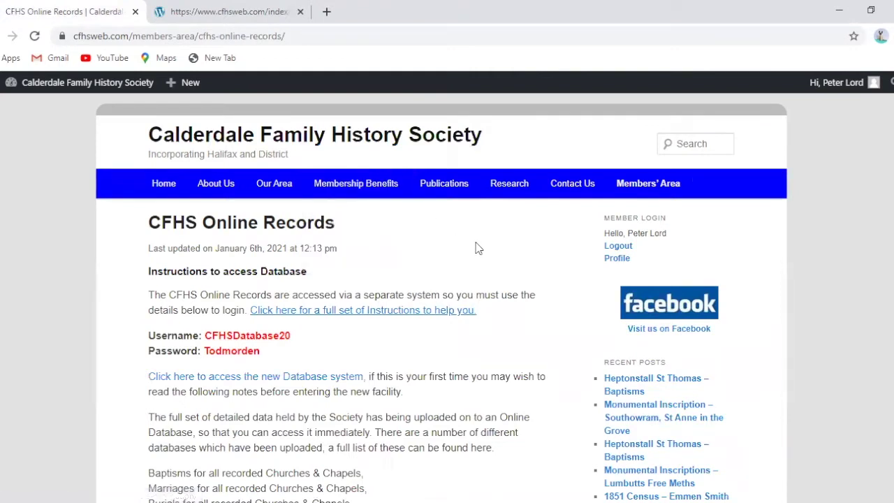
scroll(441, 297, down, 3)
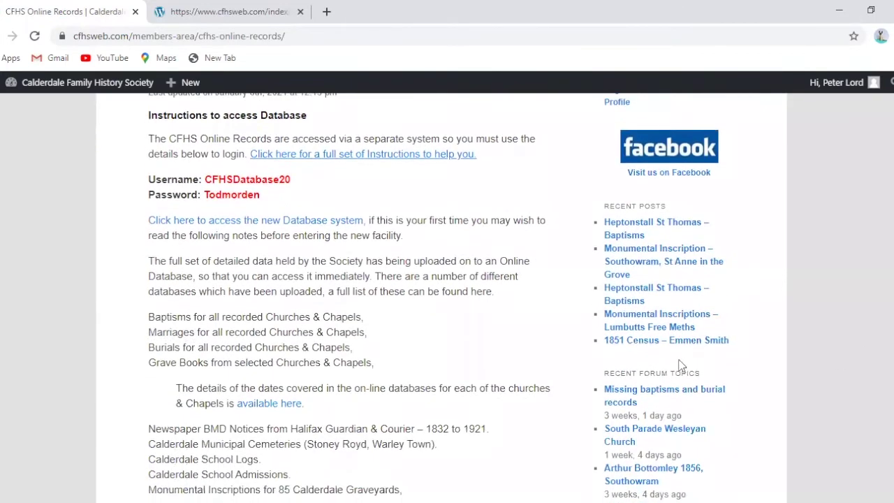
click(246, 410)
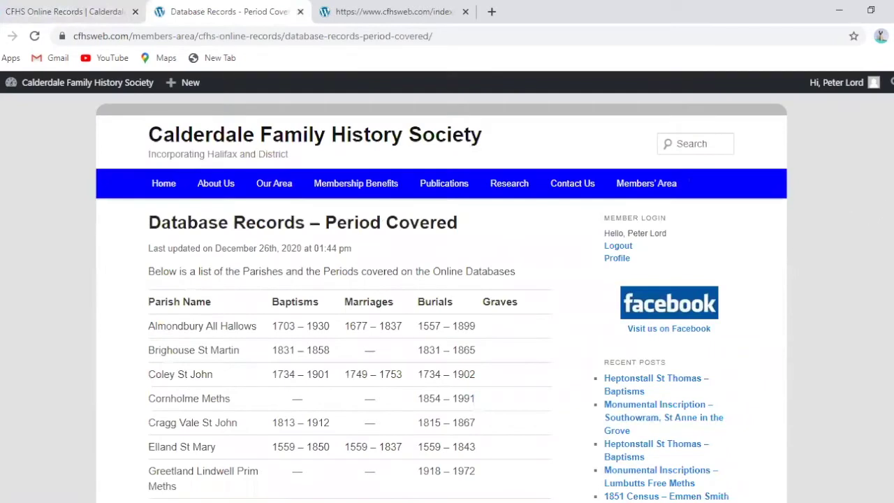
scroll(441, 297, down, 3)
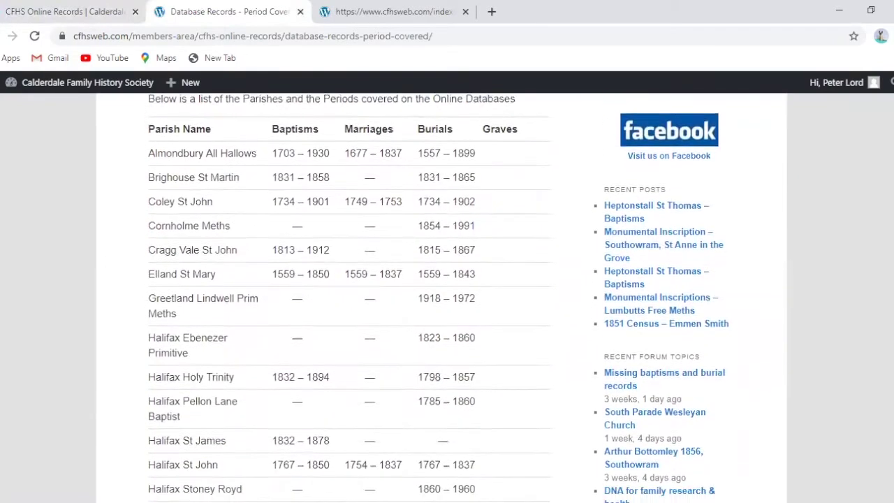
scroll(431, 297, down, 3)
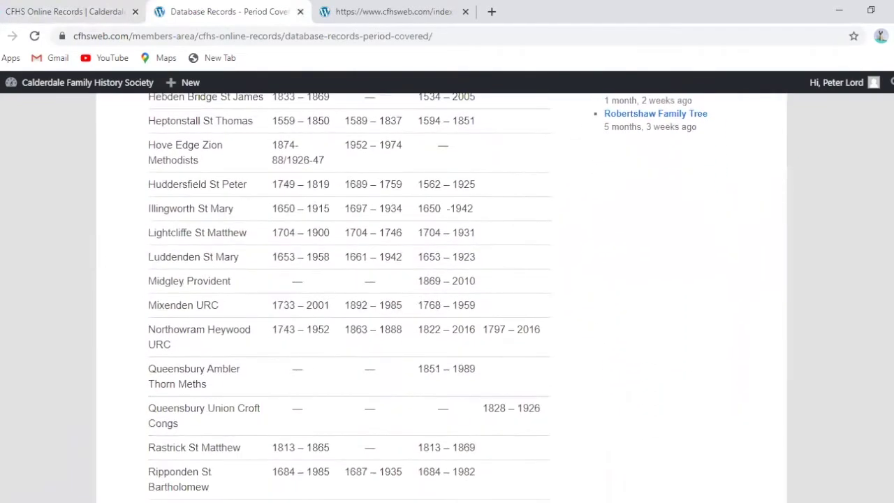
scroll(869, 171, up, 6)
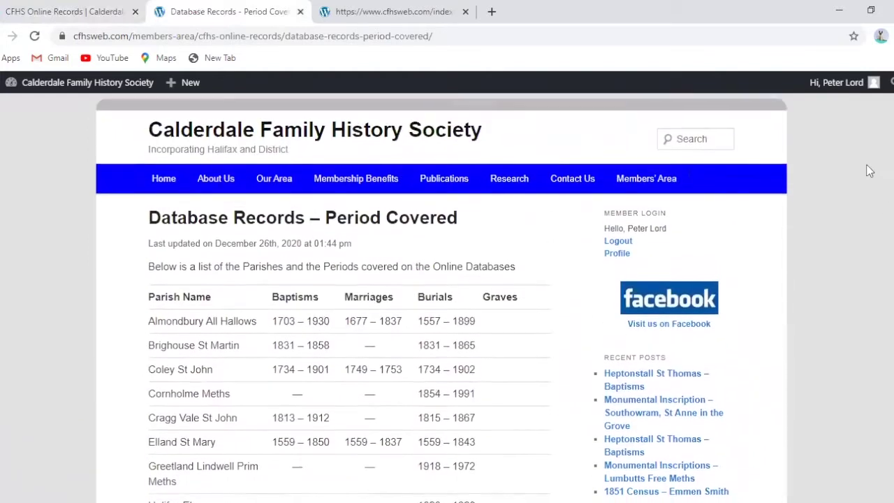
click(299, 13)
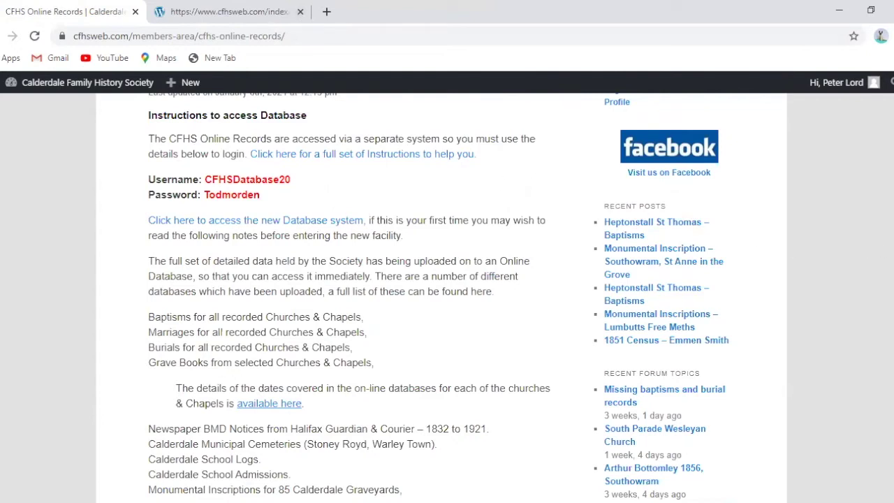
Open the detailed graveyard information for the monumental inscriptions, look through the notes, and close the page
scroll(447, 294, down, 2)
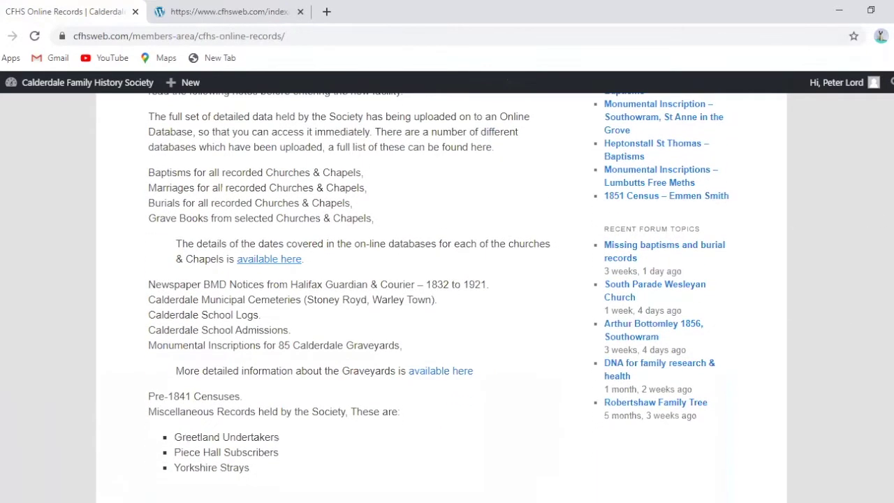
click(422, 374)
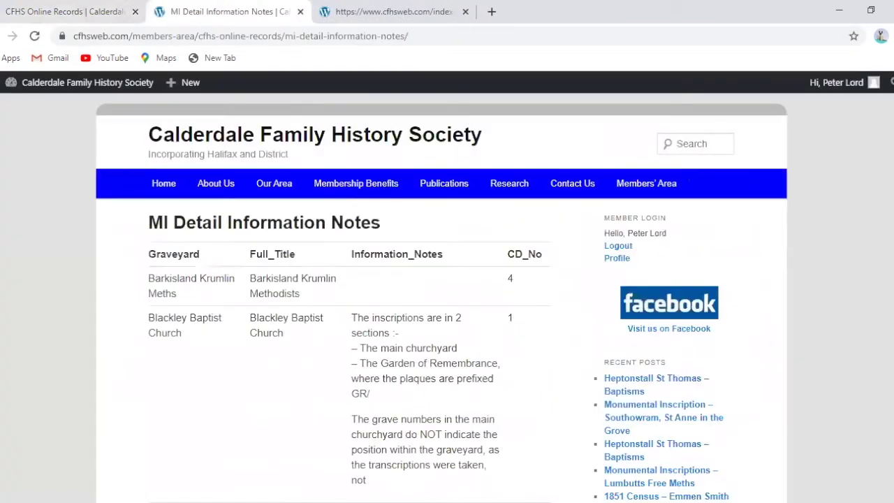
scroll(441, 297, down, 12)
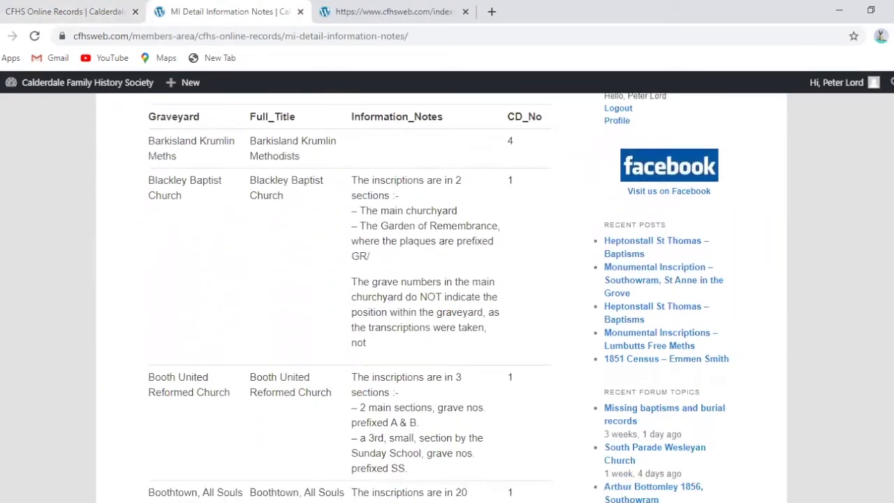
scroll(441, 298, down, 6)
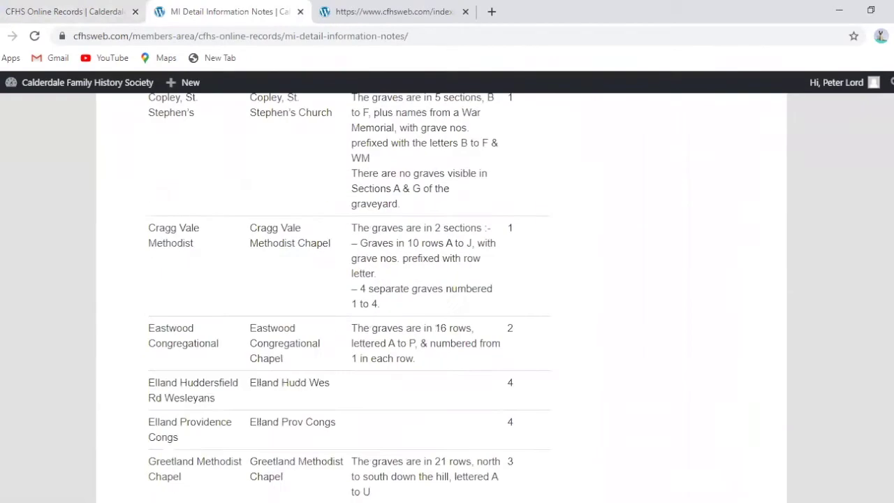
scroll(442, 298, down, 6)
scroll(442, 297, up, 20)
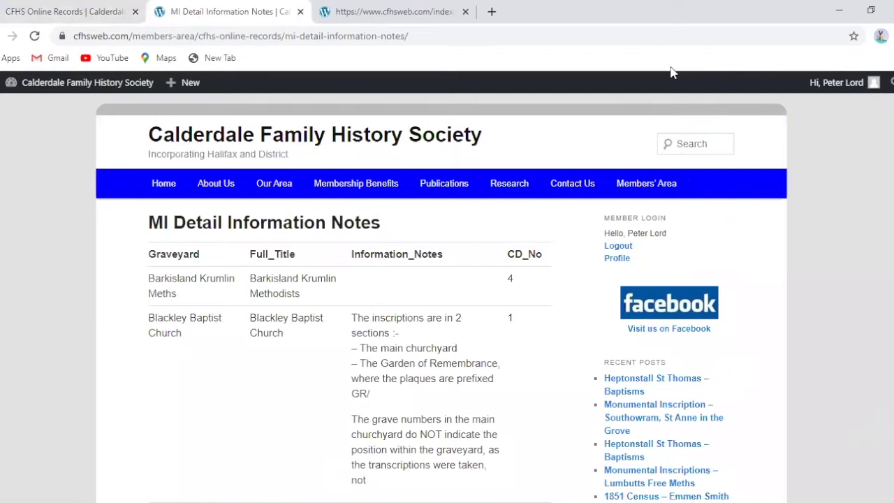
click(298, 13)
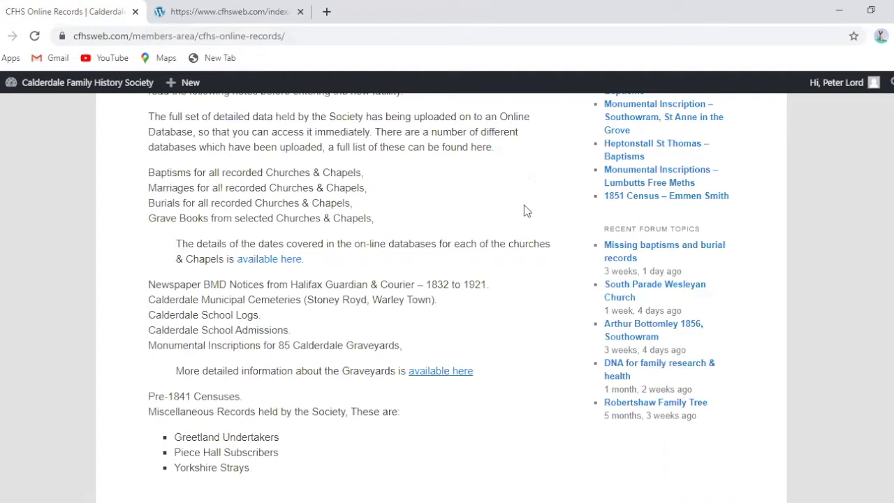
Open the new database system and sign in with the saved shared database username and password
scroll(441, 298, up, 3)
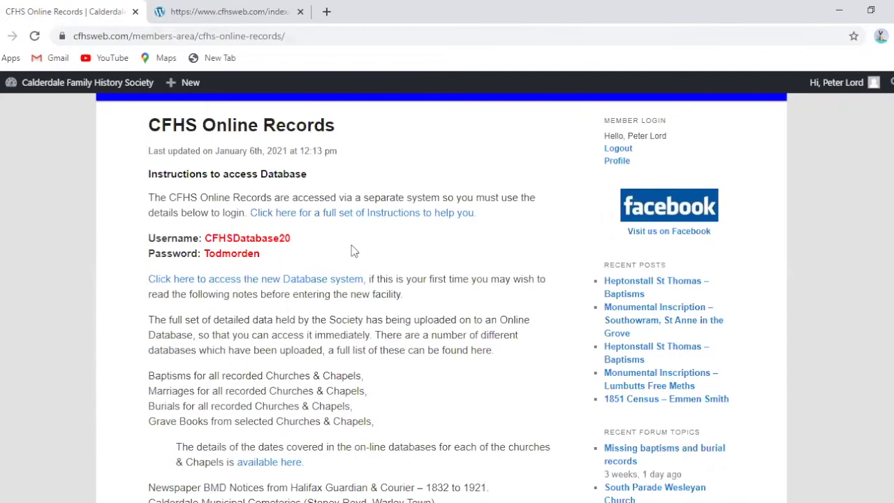
click(338, 283)
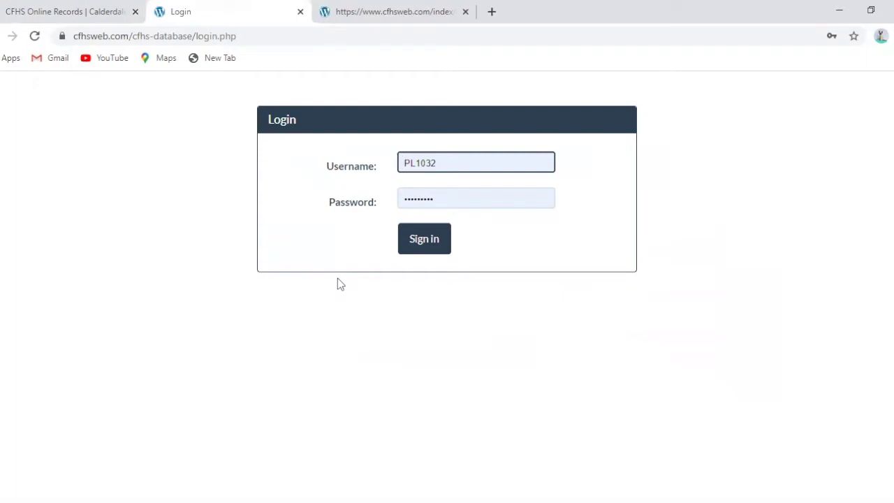
click(448, 163)
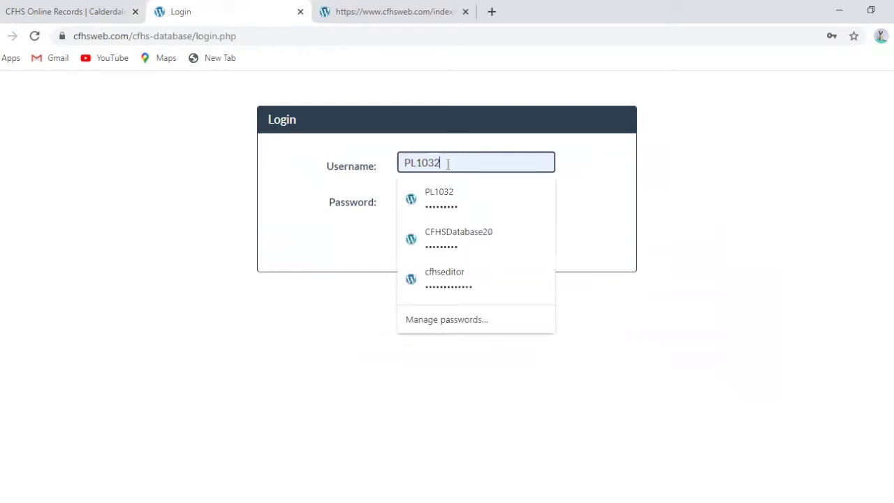
click(448, 234)
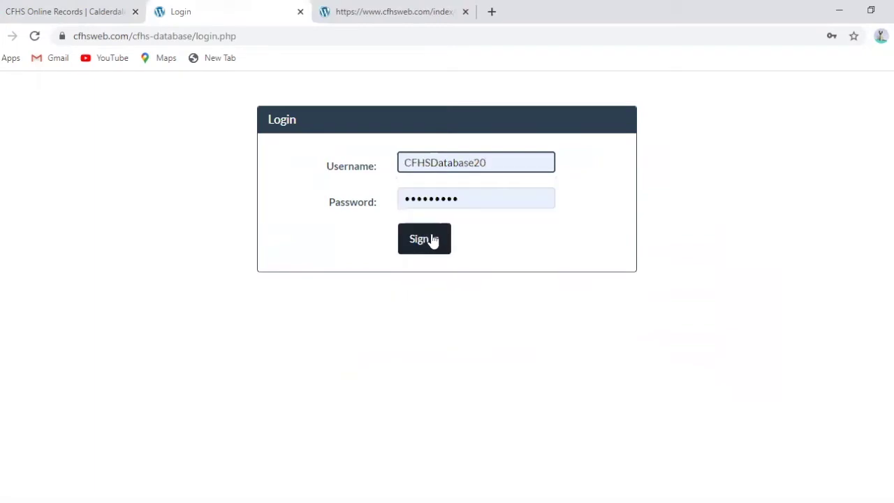
click(424, 239)
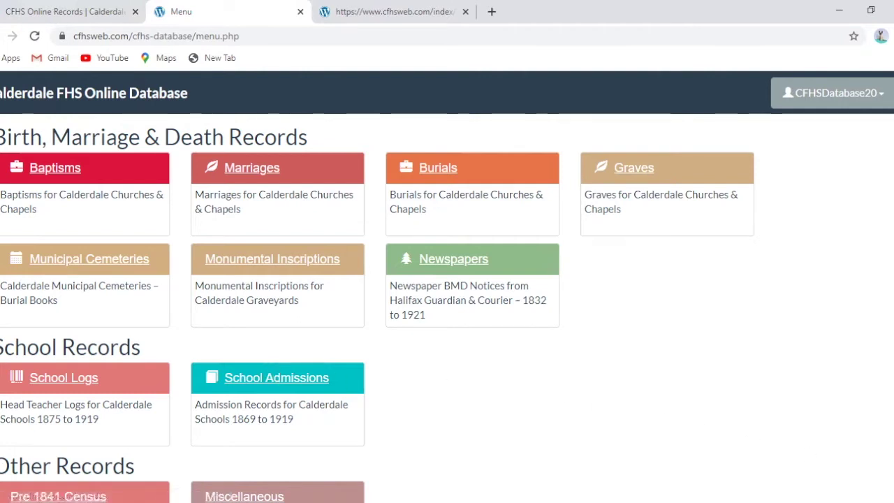
Review the available record databases, view the Baptisms database, and close the online database
scroll(447, 287, down, 1)
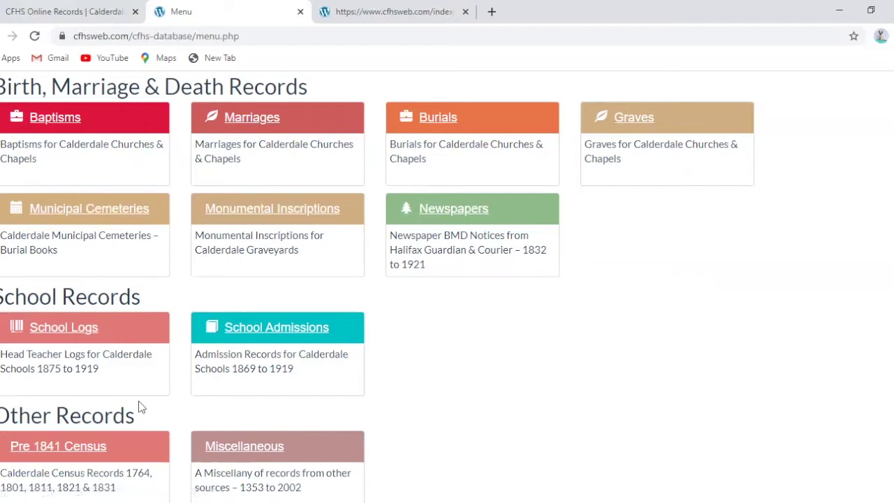
click(45, 127)
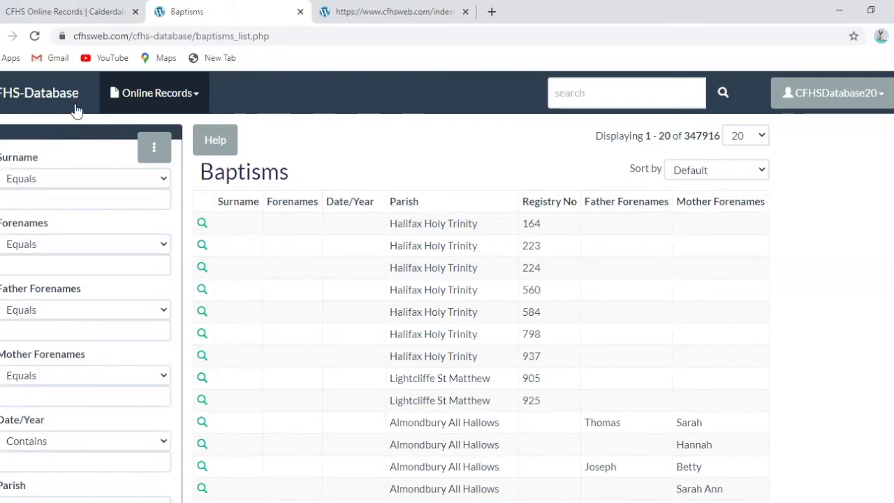
click(300, 11)
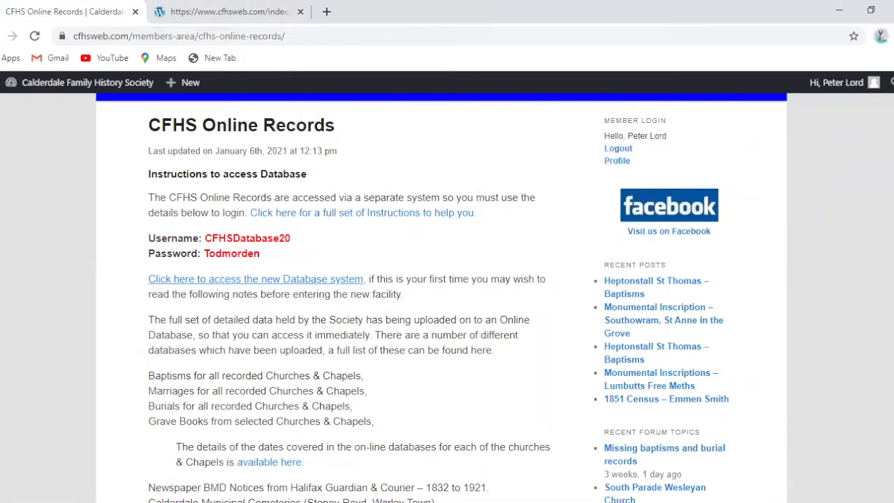
Open the Transcription Index, fill in the ancestor's surname and forename, and run the index search
scroll(447, 279, up, 2)
mouse_move(594, 187)
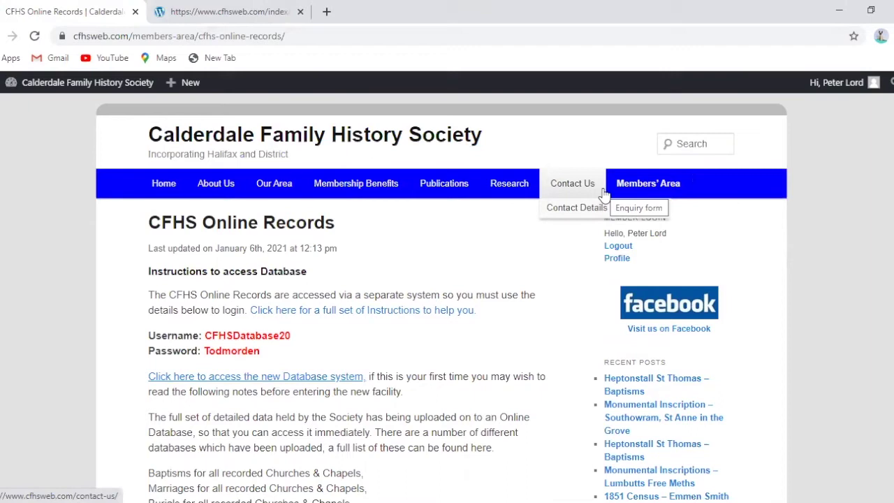
mouse_move(509, 194)
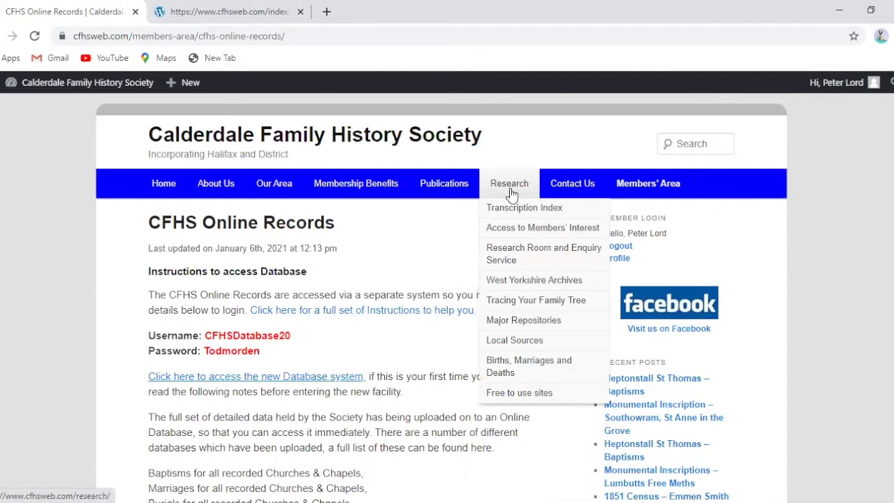
click(517, 208)
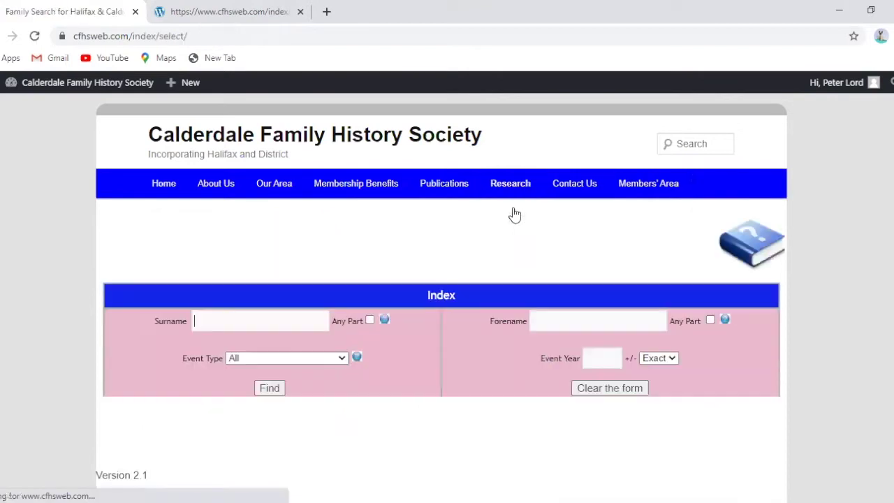
click(315, 319)
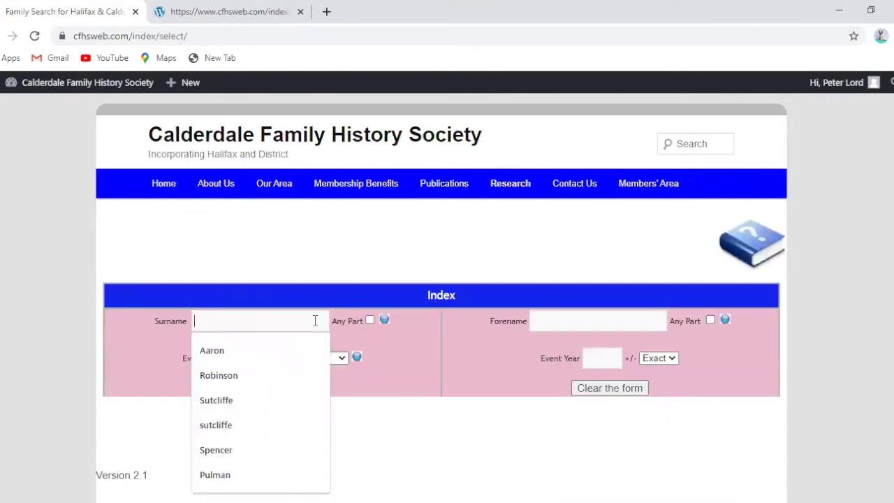
click(225, 355)
click(559, 315)
text(Ann)
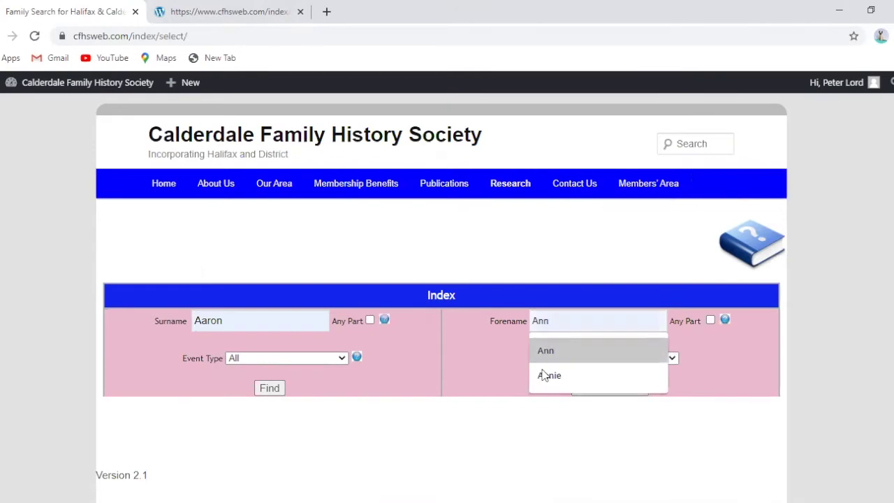
click(268, 386)
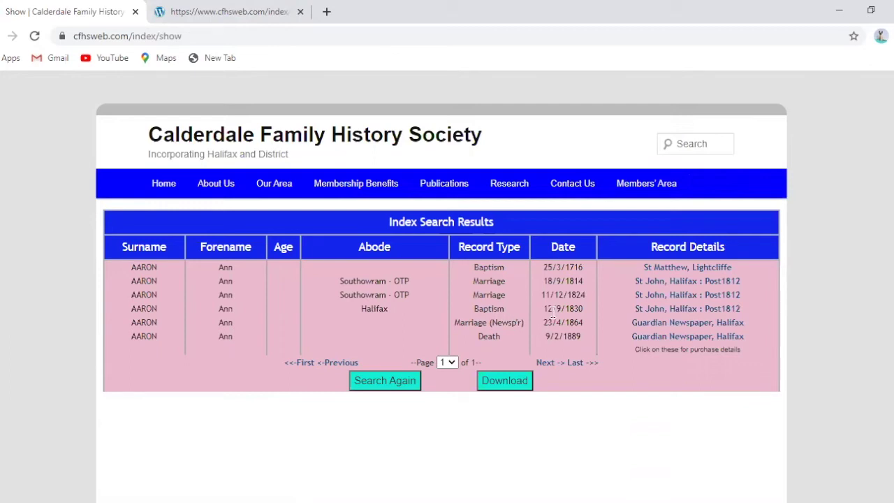
Open the record details of the 12/9/1830 St John, Halifax baptism, follow them to the online database entry, and compare with the index results
click(635, 309)
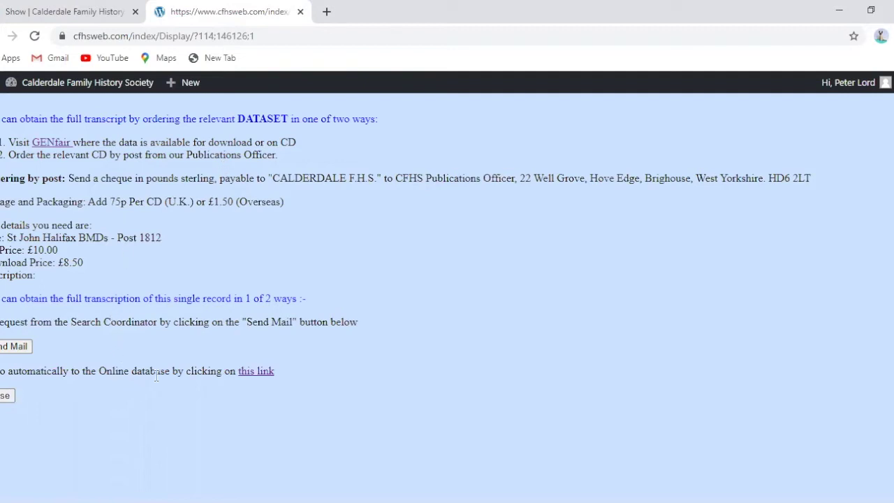
click(244, 375)
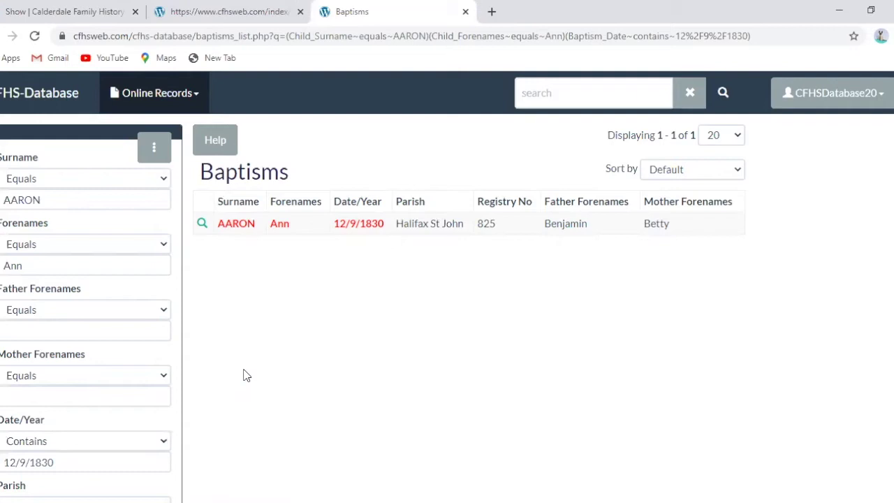
click(56, 21)
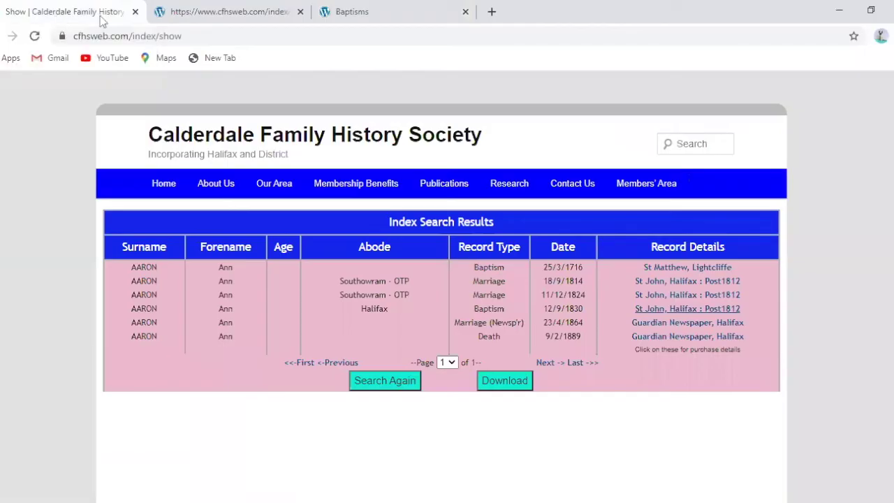
click(338, 17)
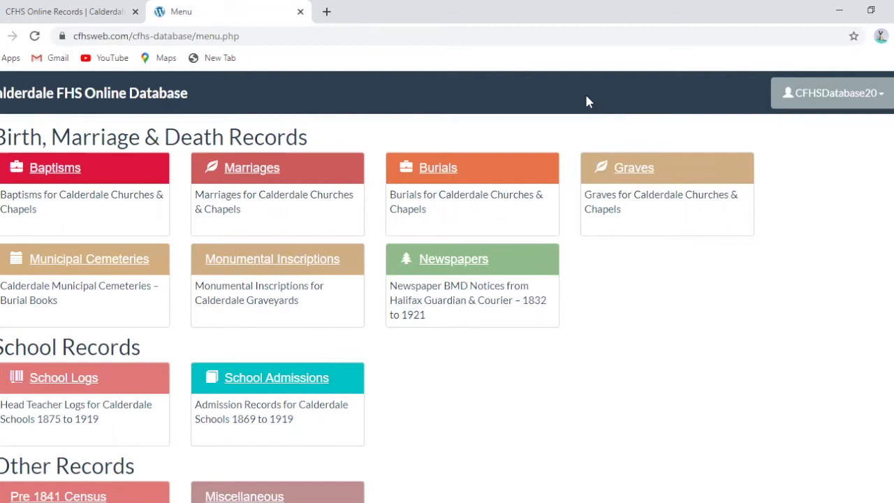
View the Baptisms database, return to the online database's main menu, and reopen Baptisms
click(86, 171)
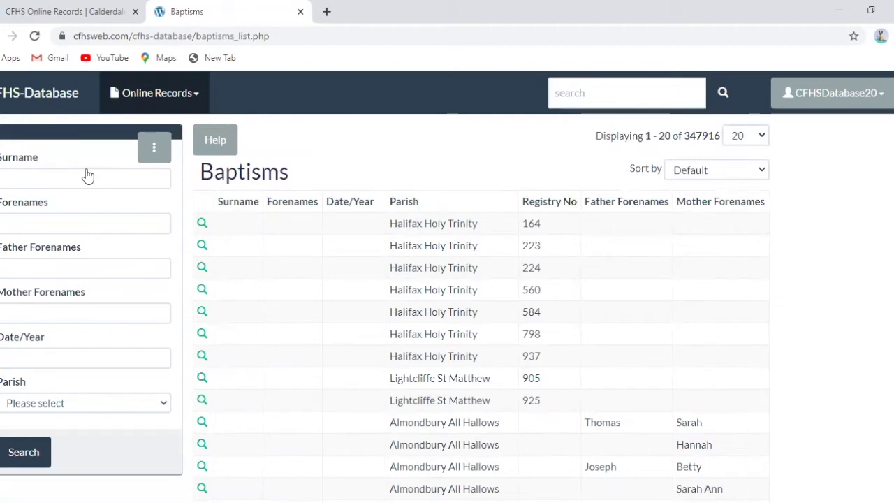
click(49, 92)
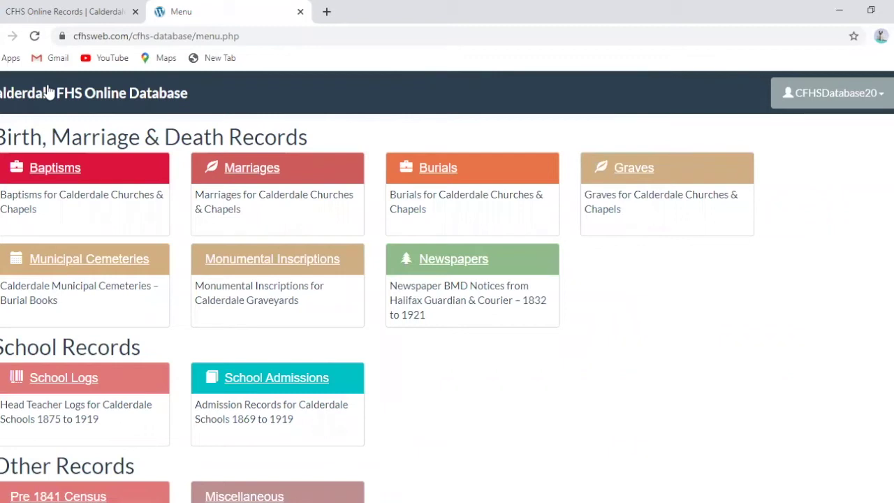
click(69, 170)
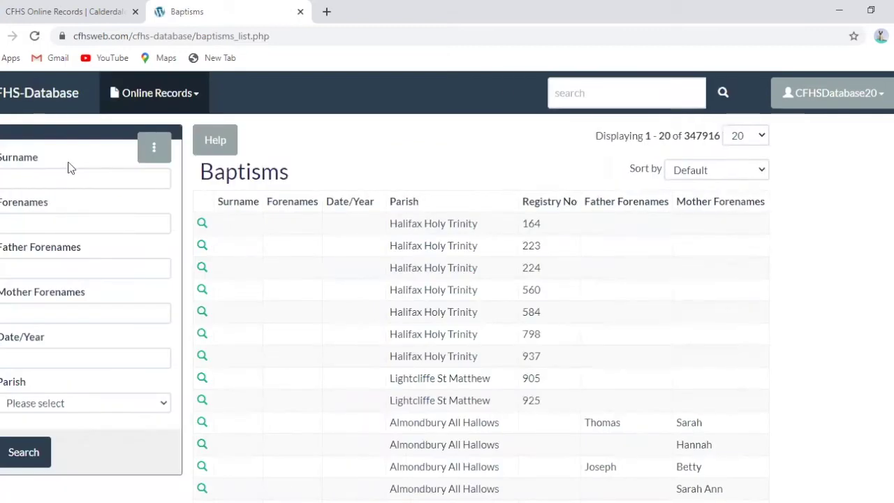
Switch from the Baptisms records to the Burials records and back to Baptisms
click(152, 100)
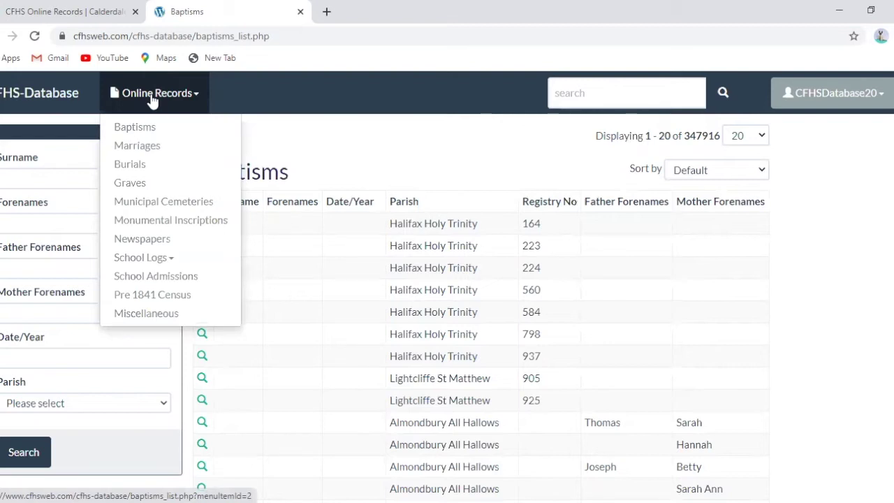
click(135, 165)
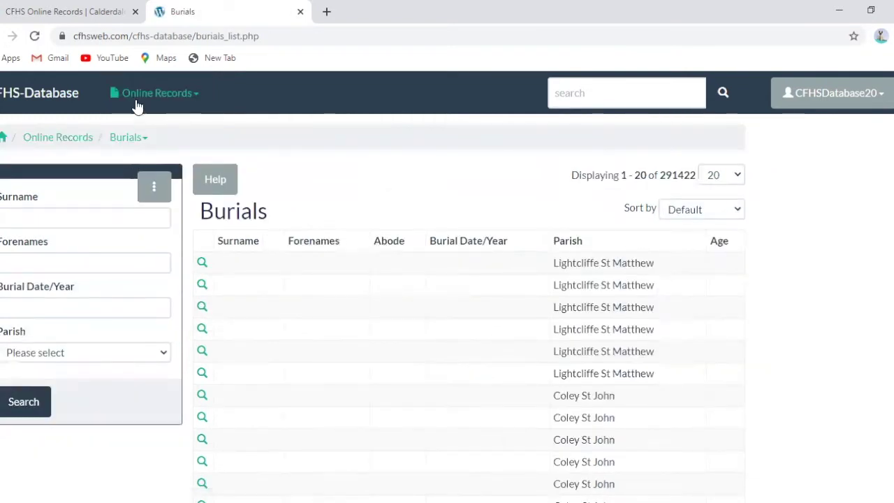
click(137, 101)
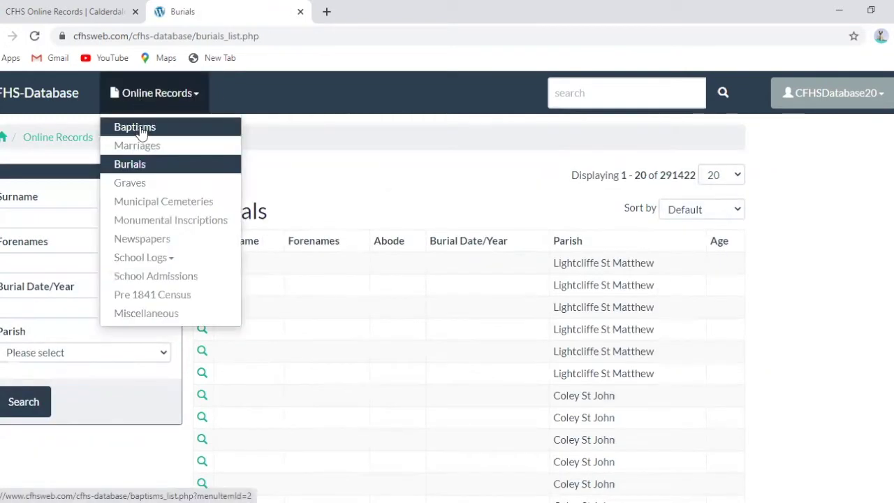
click(139, 128)
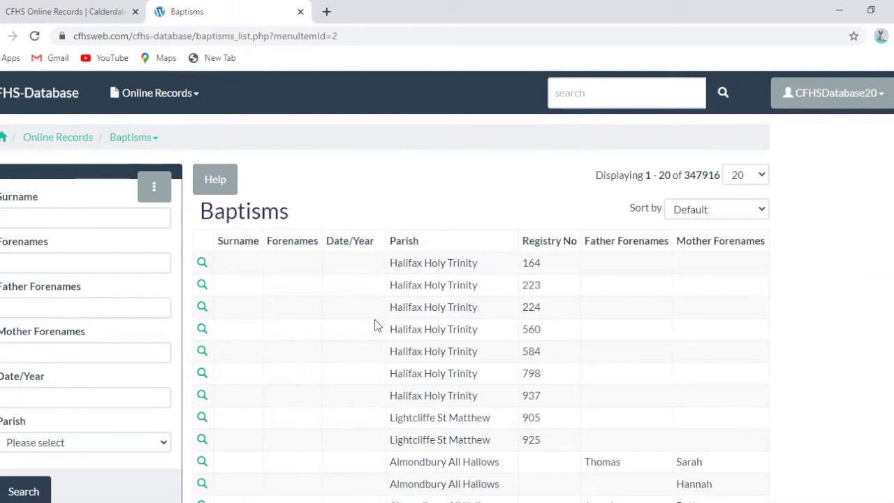
Show the search options for the Baptisms database and set the Surname condition to Starts with
click(153, 189)
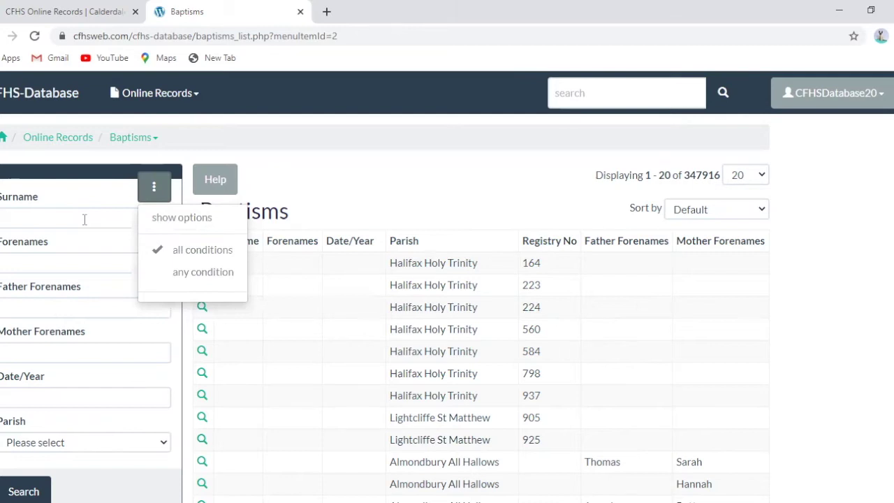
click(161, 218)
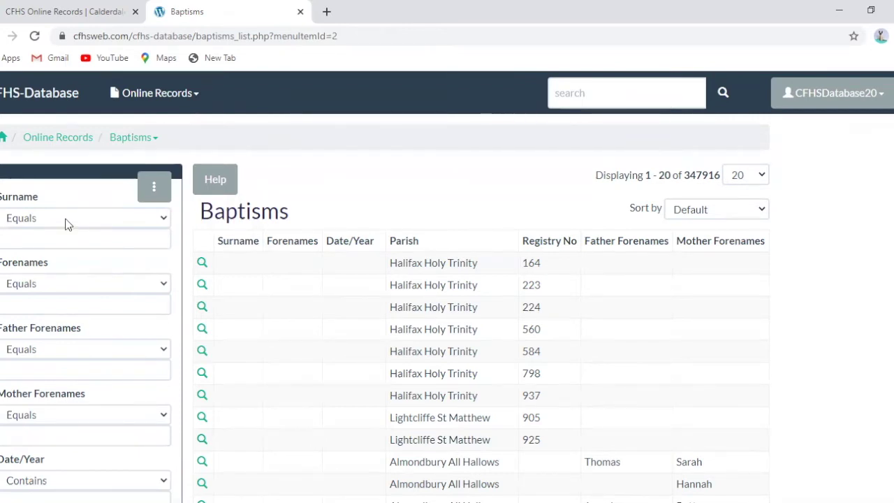
click(162, 219)
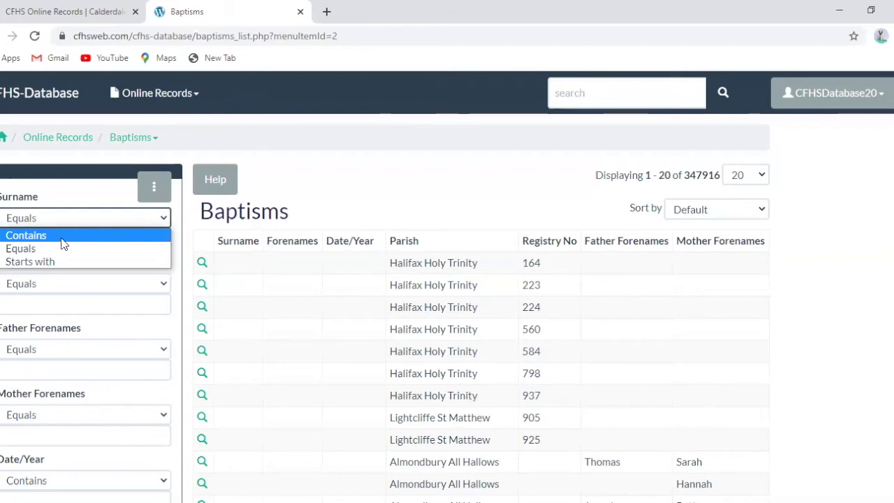
click(56, 261)
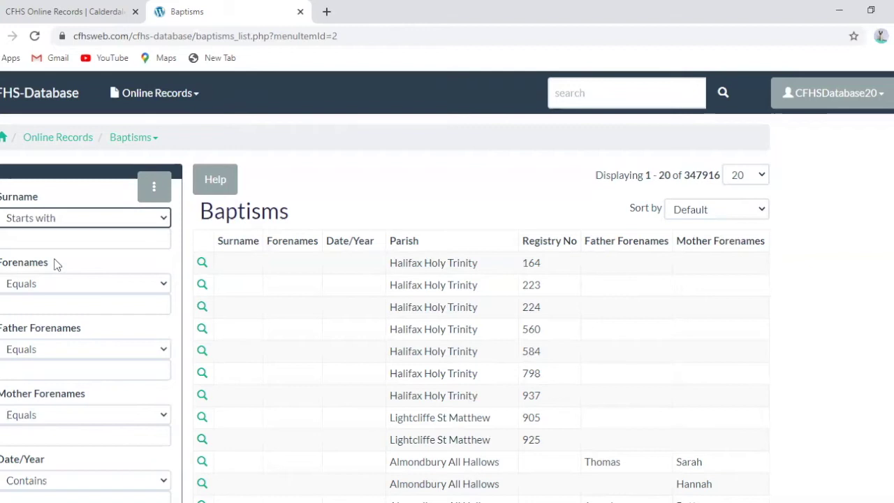
Fill in the surname, run the Baptisms search, and go to the last page of results
click(56, 232)
text(Smith)
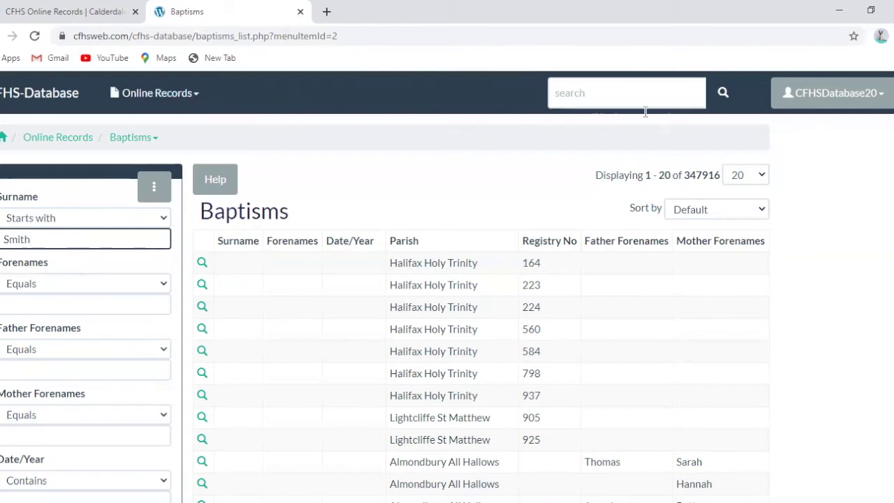
scroll(447, 279, down, 2)
scroll(551, 383, down, 1)
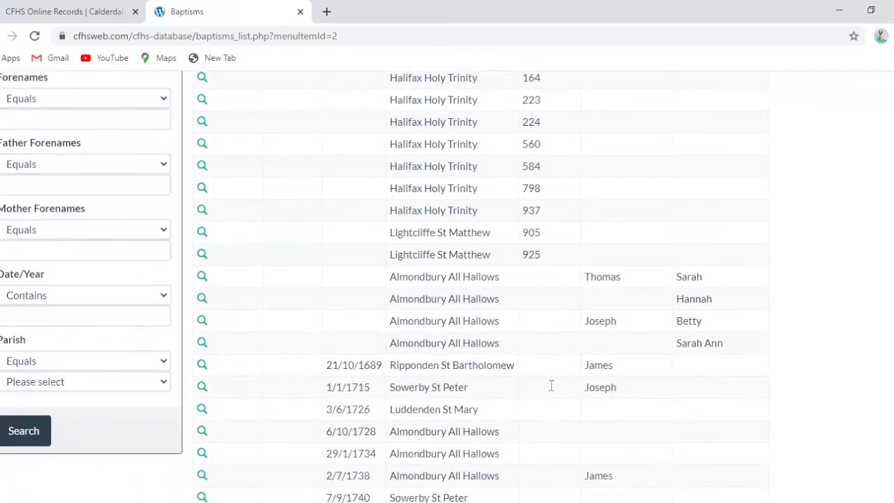
click(40, 429)
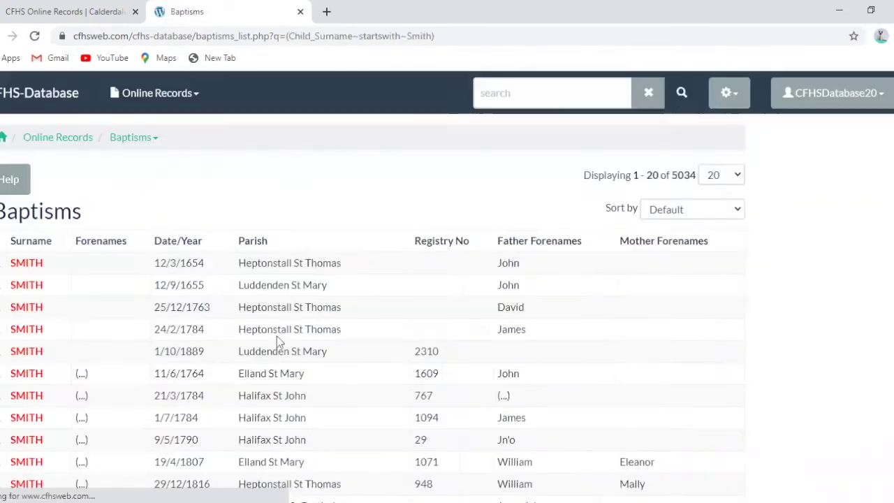
scroll(698, 405, down, 3)
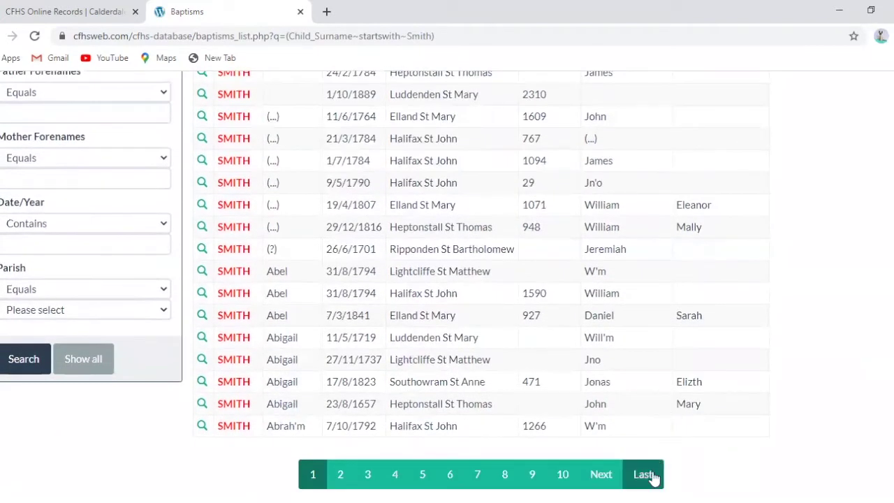
click(644, 474)
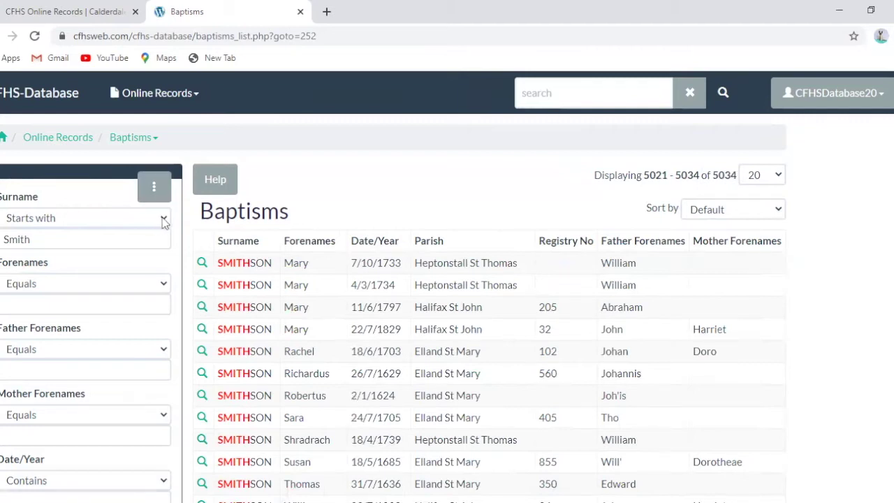
Set the Surname condition to Contains, fill in the forename, and run the Baptisms search again
click(162, 221)
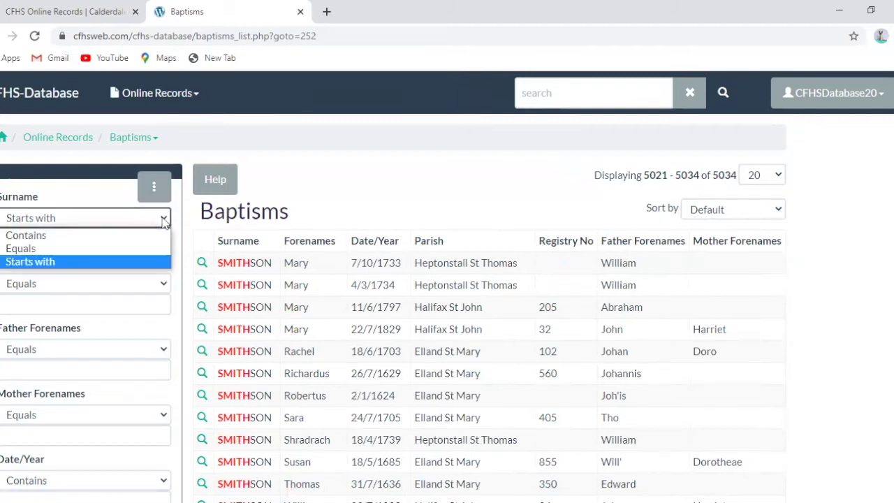
click(116, 235)
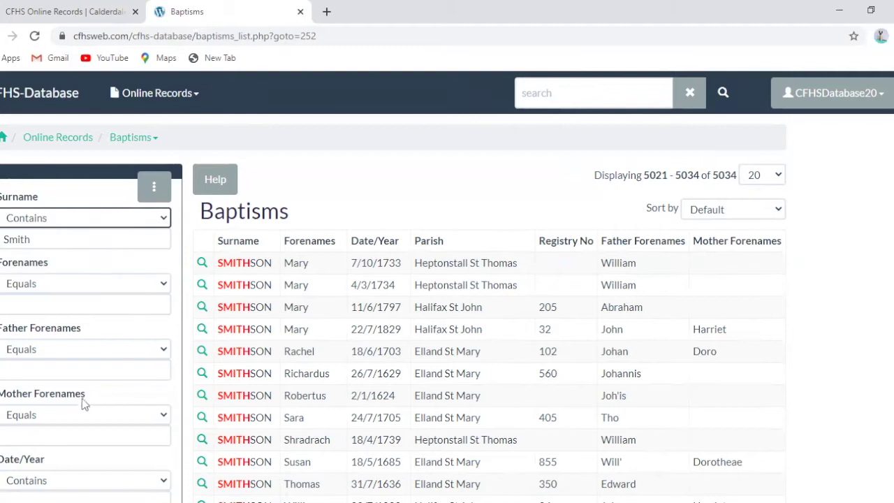
scroll(447, 279, down, 2)
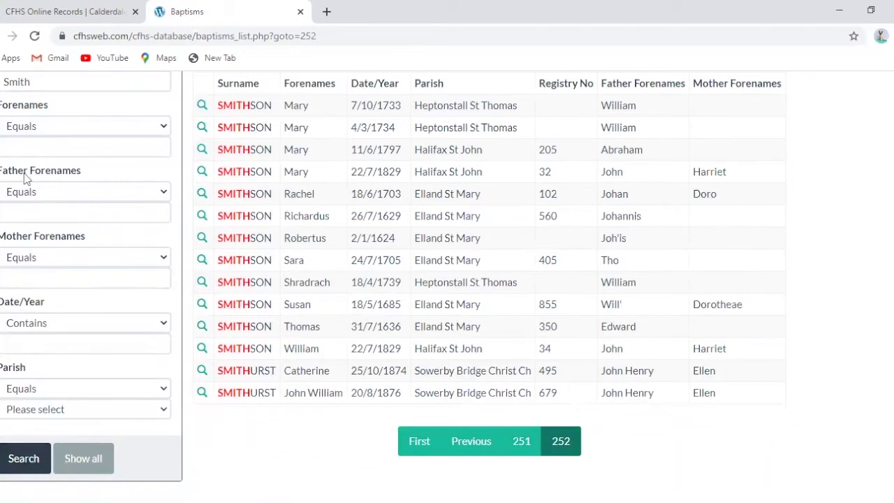
click(29, 145)
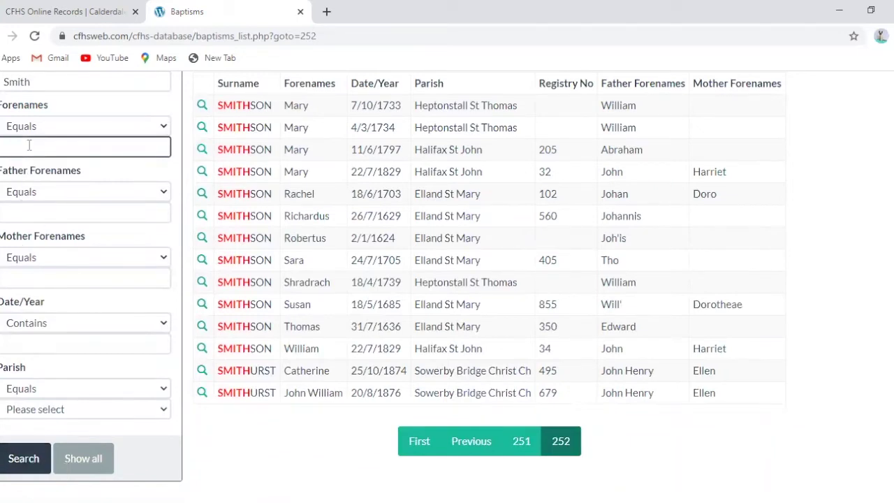
text(Ann)
click(31, 463)
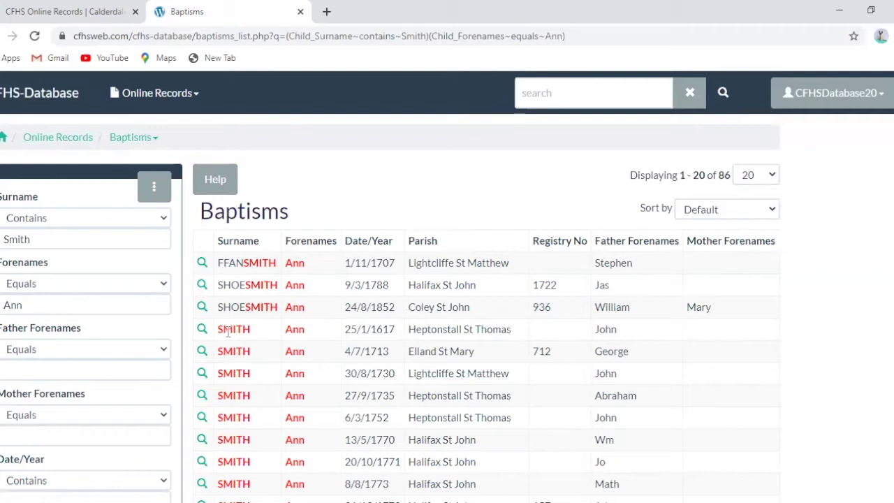
Check the all conditions and any condition choices, and set the Surname condition to Equals
click(153, 188)
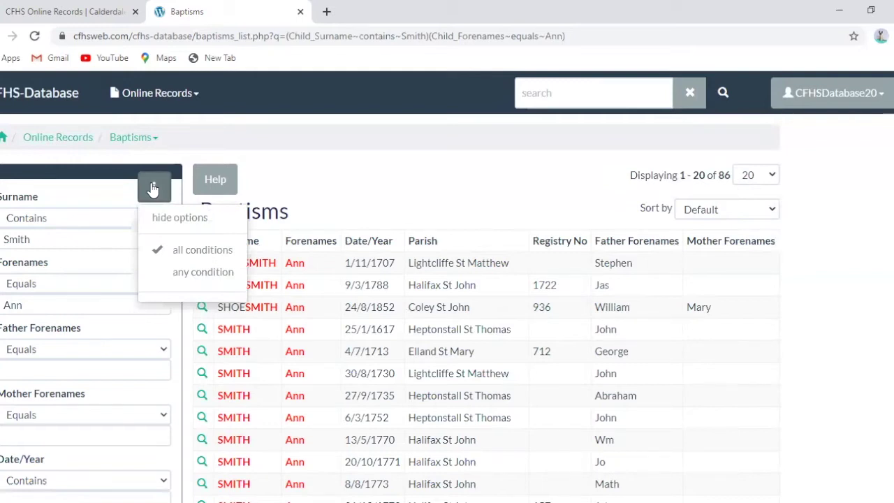
click(112, 230)
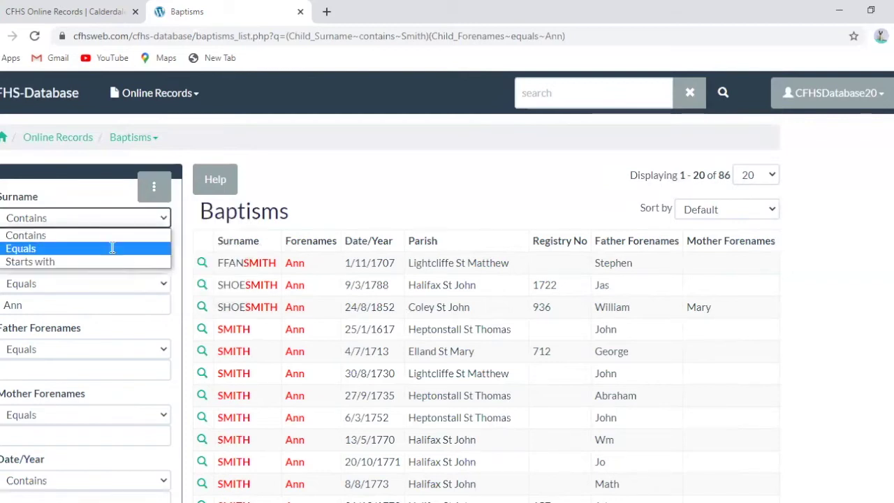
click(112, 247)
Replace the forename in the Baptisms search, match any condition instead of all conditions, and run the search
click(155, 191)
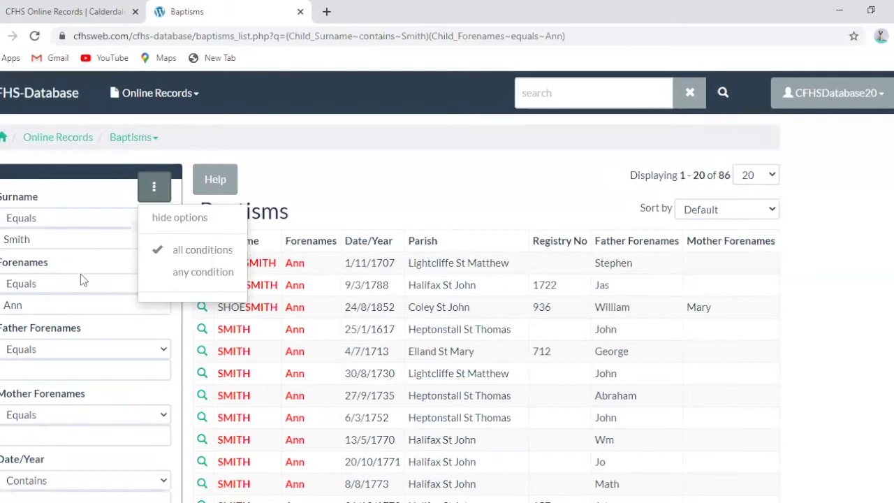
drag(45, 306, 0, 315)
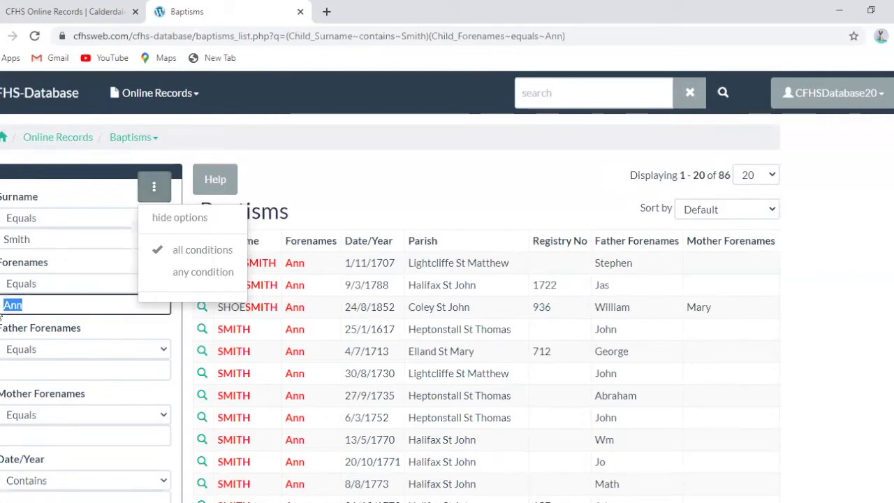
text(D)
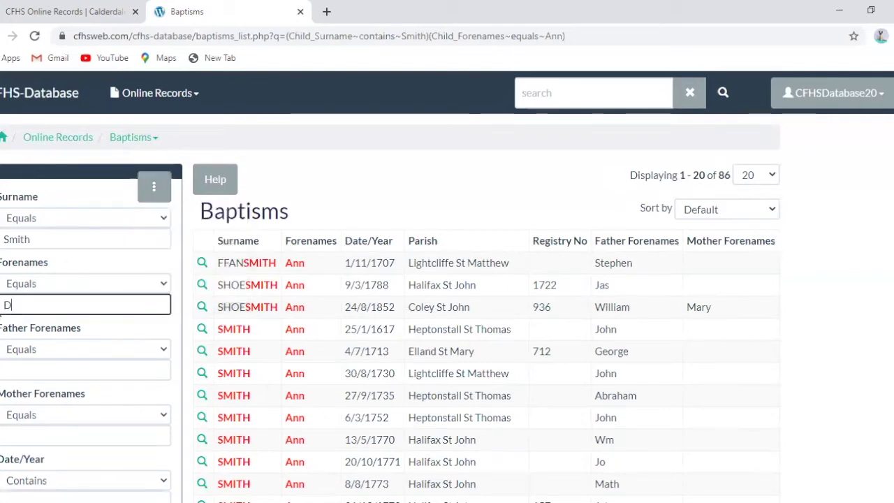
text(aisy)
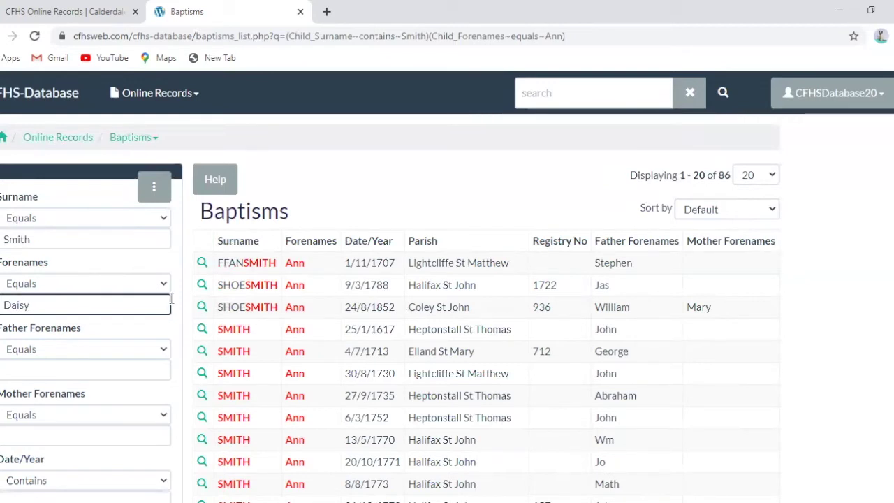
click(155, 187)
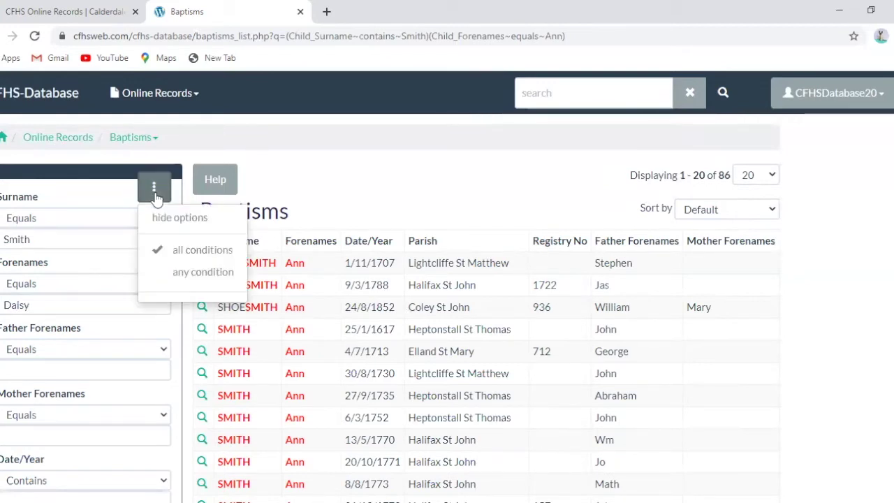
click(168, 261)
scroll(724, 239, down, 1)
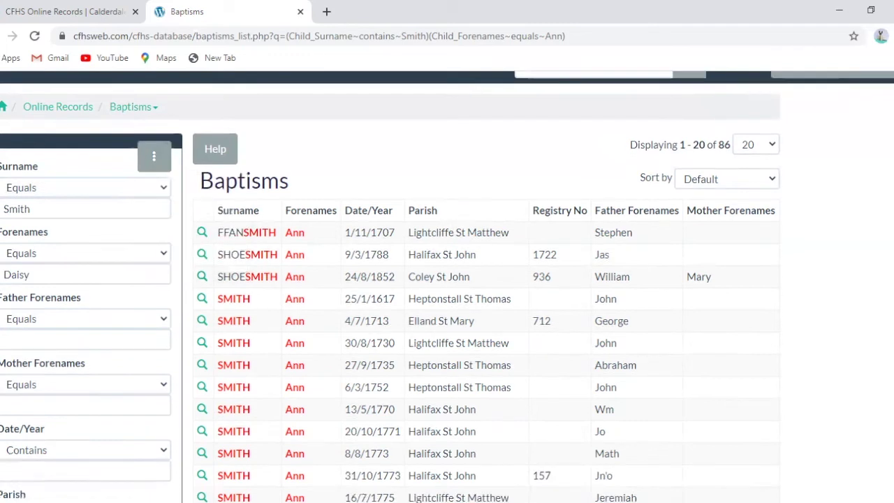
scroll(694, 331, down, 2)
click(35, 421)
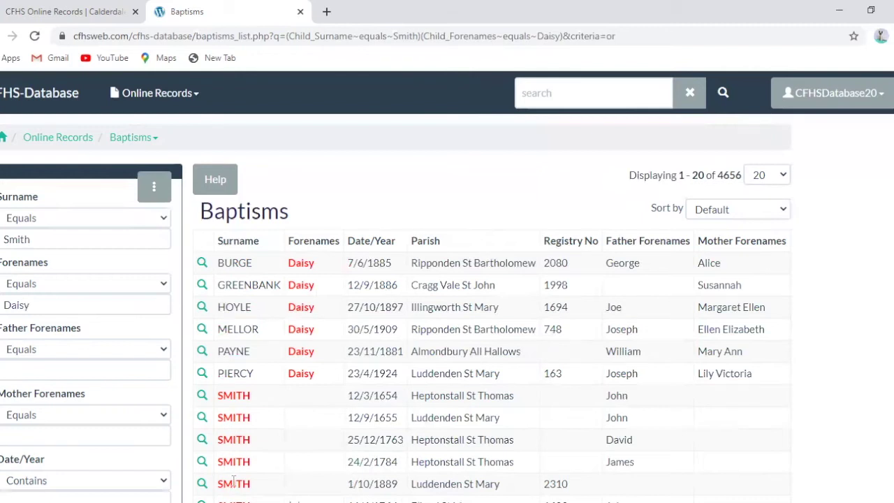
Switch the Baptisms search back to all conditions and clear the Forenames field
click(155, 190)
click(163, 252)
double_click(48, 307)
key(BackSpace)
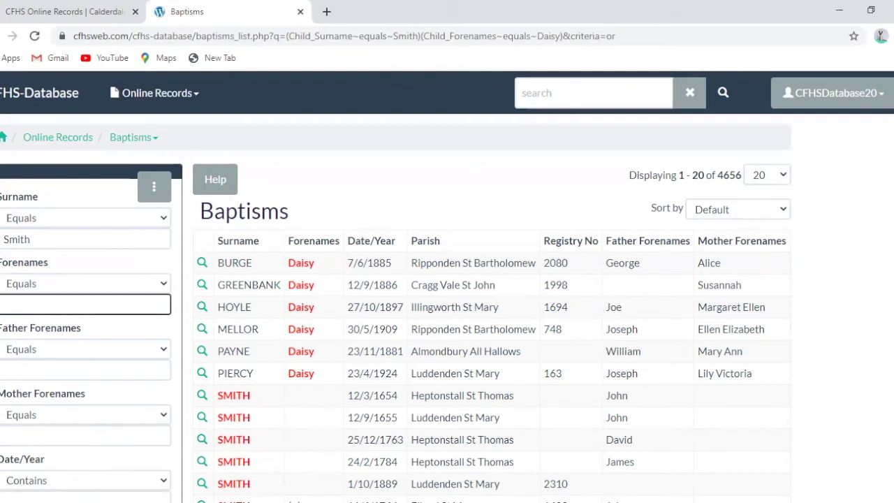
Hide the search condition options and search for the surname's baptisms with Date/Year 1800
click(155, 199)
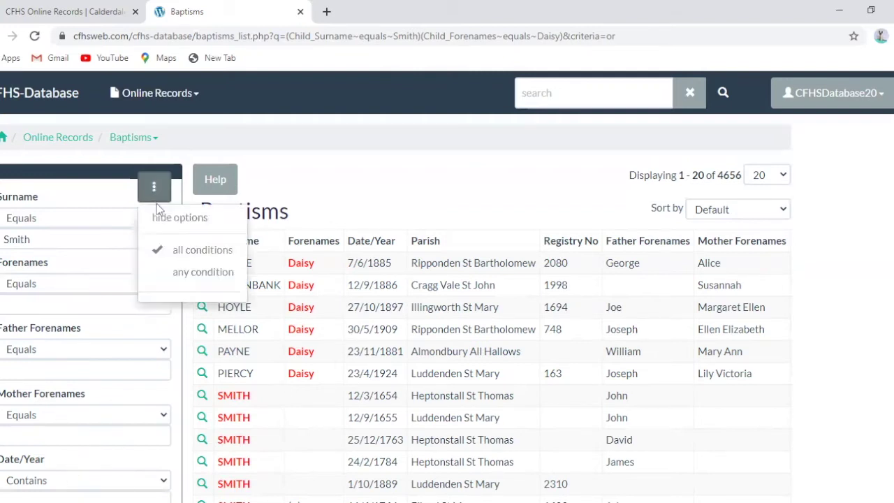
click(178, 217)
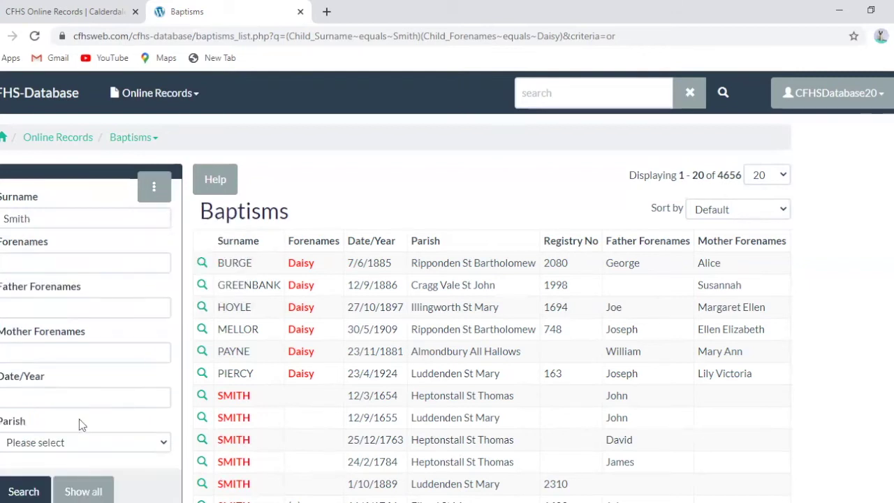
click(70, 397)
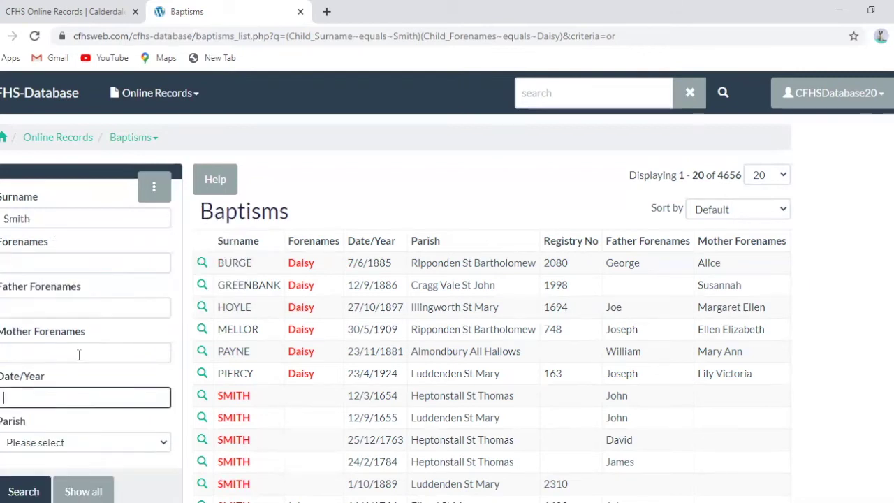
text(1800)
click(24, 491)
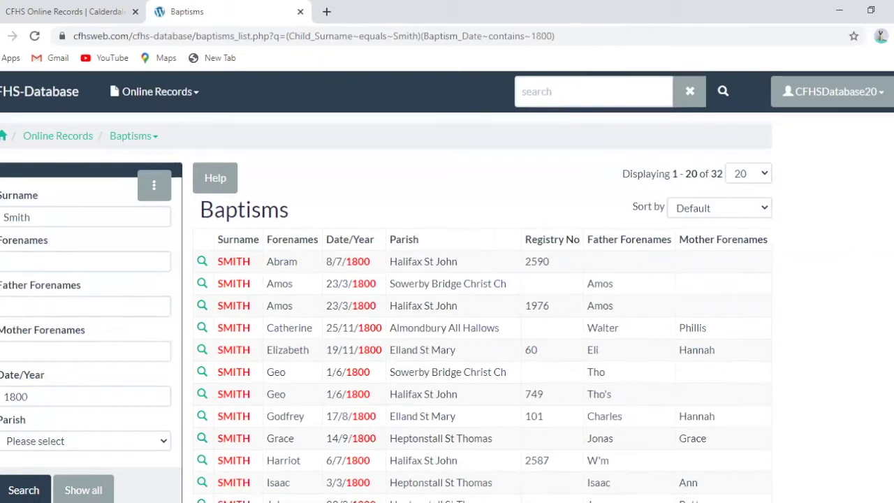
Narrow the Date/Year to 7/1800 and run the Baptisms search again
scroll(889, 403, down, 3)
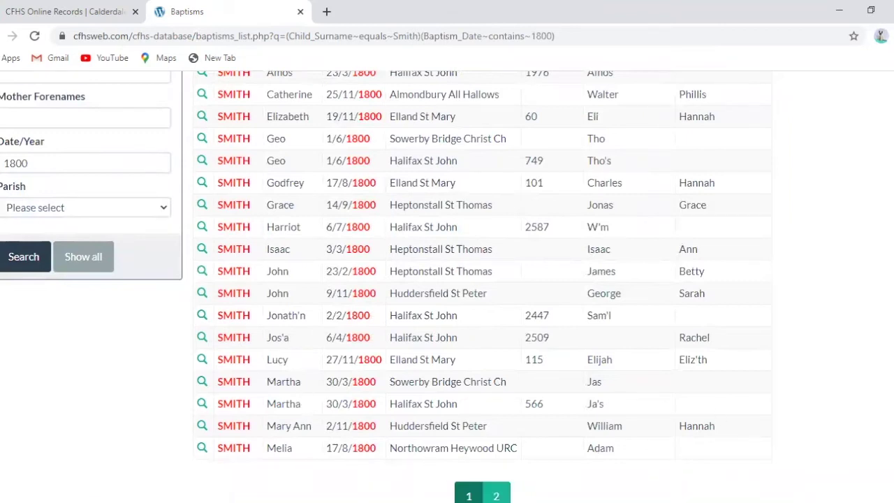
click(4, 159)
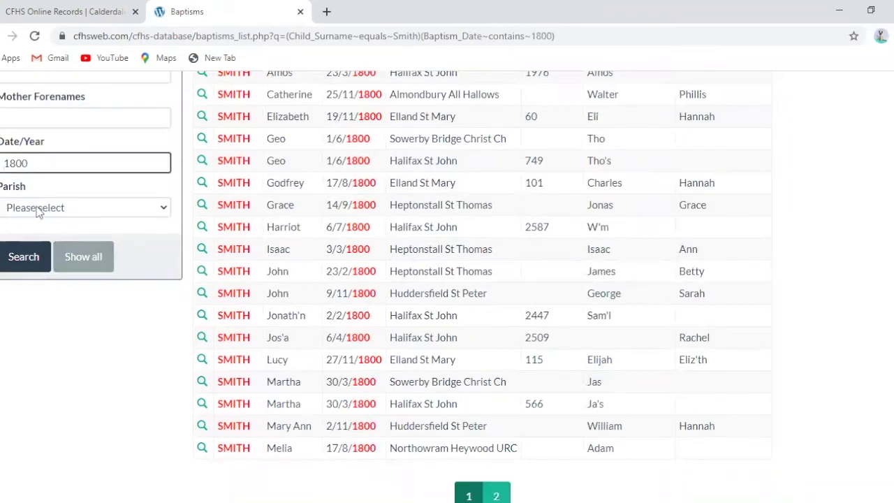
text(7/)
click(25, 256)
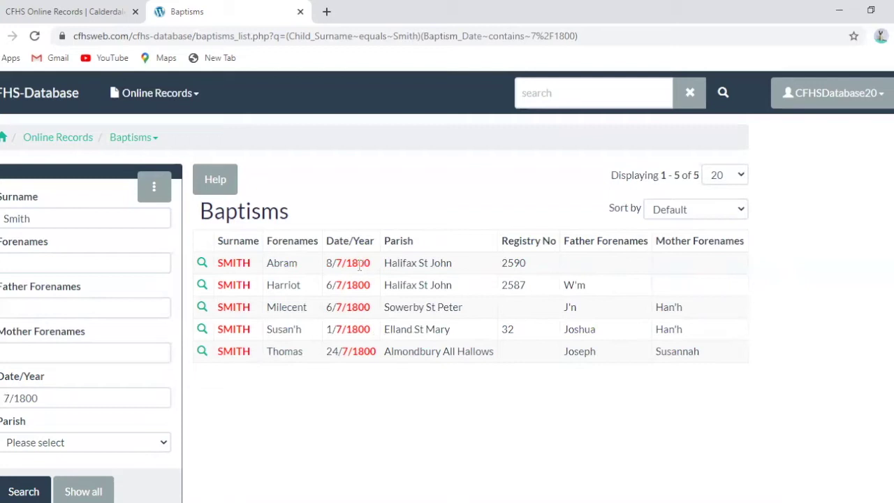
Search the Baptisms by forename within the parish Coley St John, with the Date/Year left empty
click(78, 265)
text(Ann)
triple_click(44, 397)
key(BackSpace)
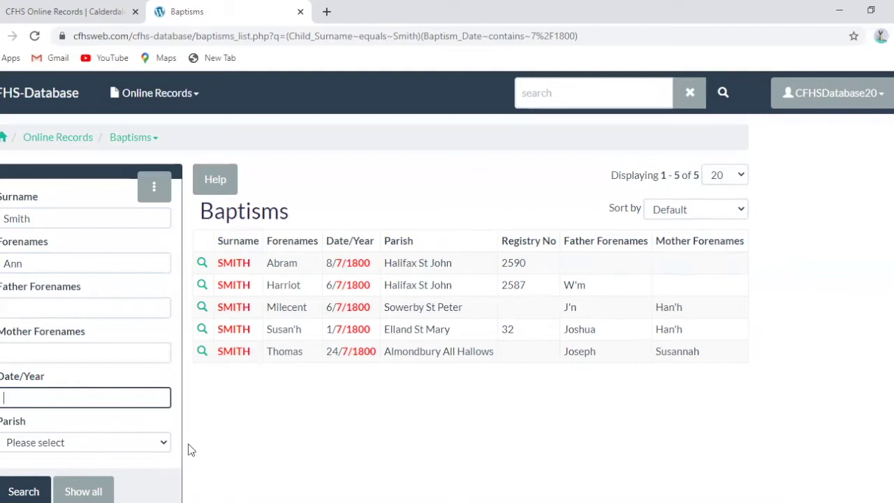
click(164, 442)
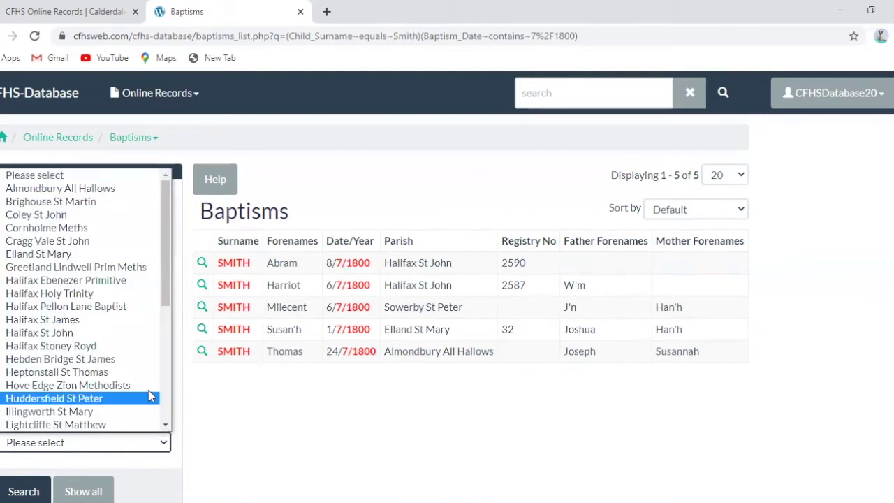
click(116, 216)
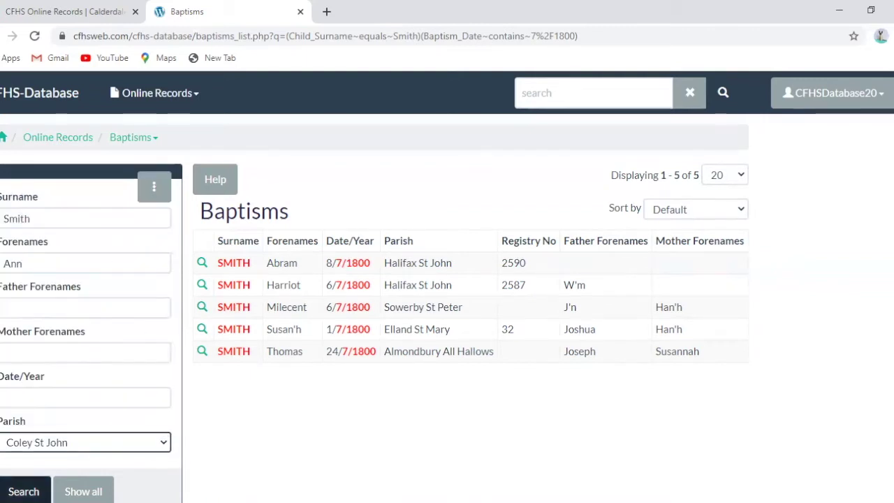
click(24, 492)
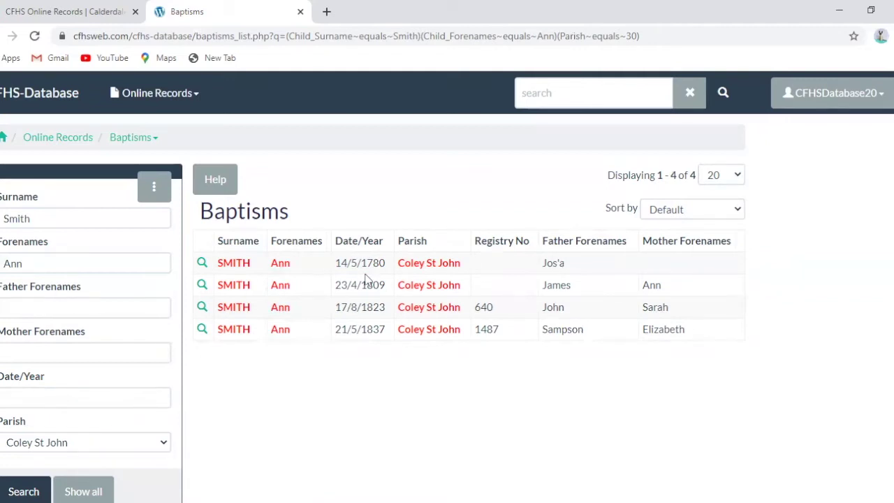
Reset the Parish filter to Please select and rerun the Baptisms search across all parishes
click(165, 447)
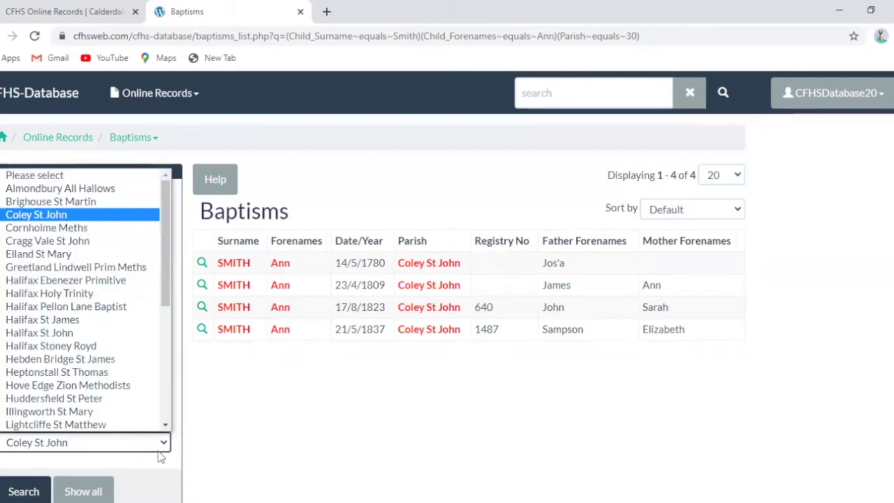
scroll(143, 333, down, 1)
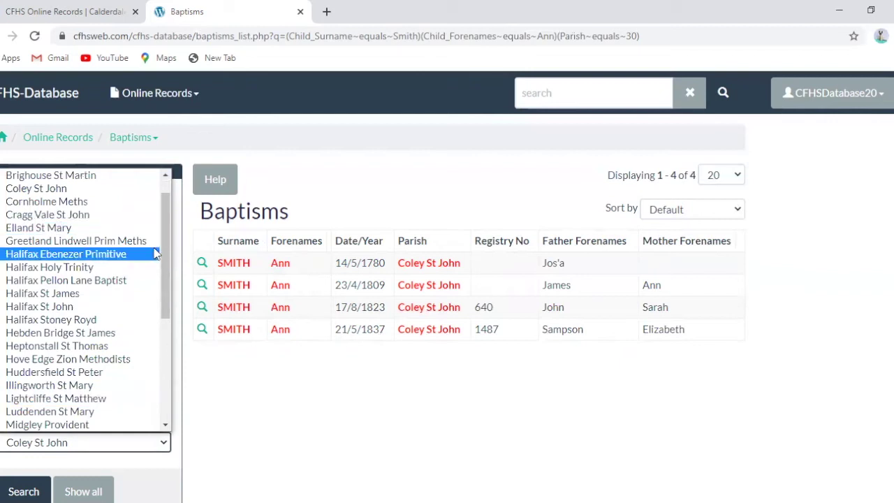
scroll(98, 258, up, 2)
click(67, 180)
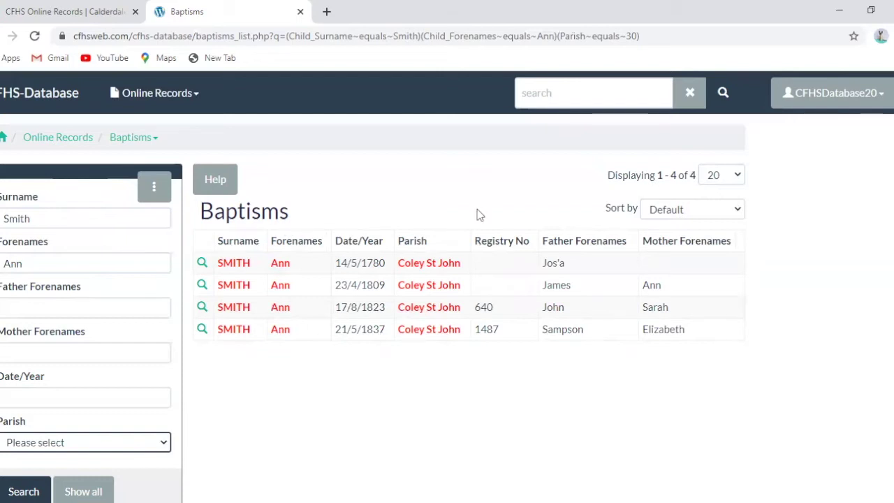
click(739, 176)
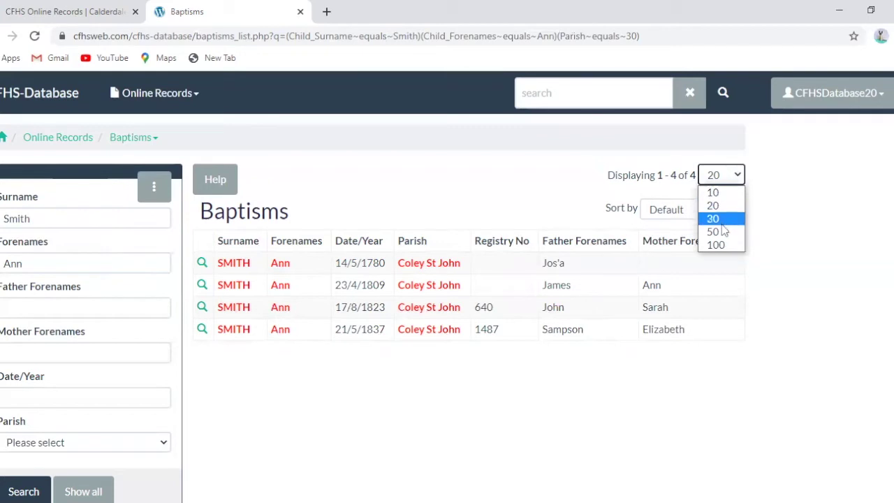
click(759, 356)
click(24, 491)
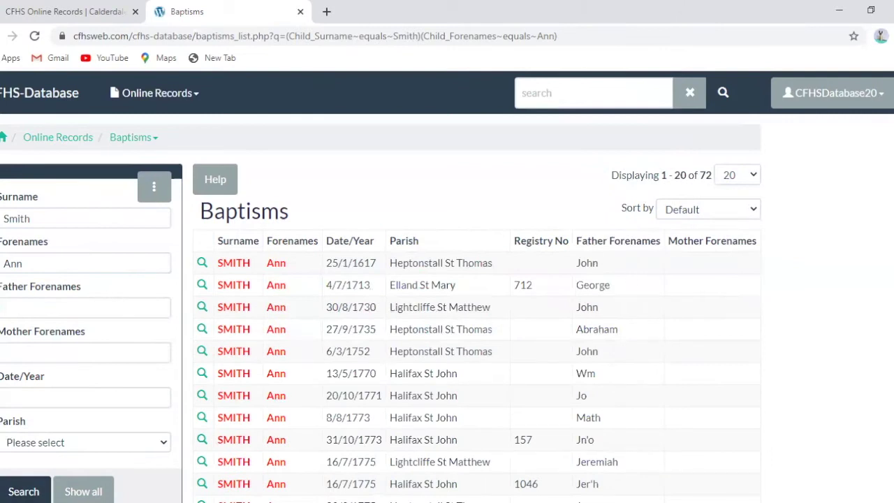
Set the Baptisms list to 10 results per page and check how the results are paged
scroll(750, 185, down, 3)
scroll(750, 185, up, 3)
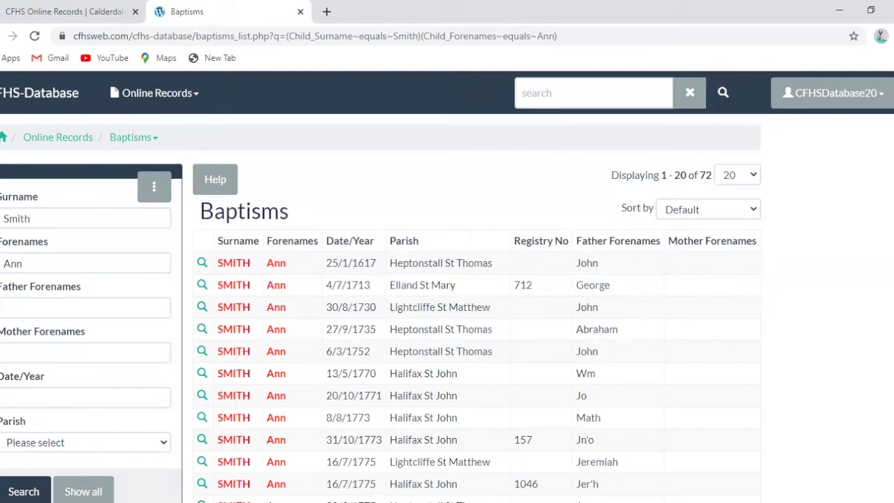
click(752, 180)
click(744, 192)
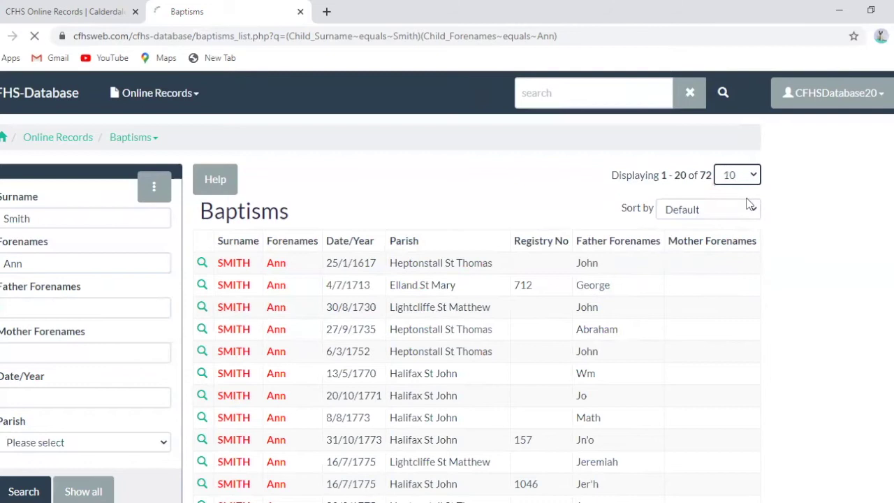
scroll(736, 180, down, 2)
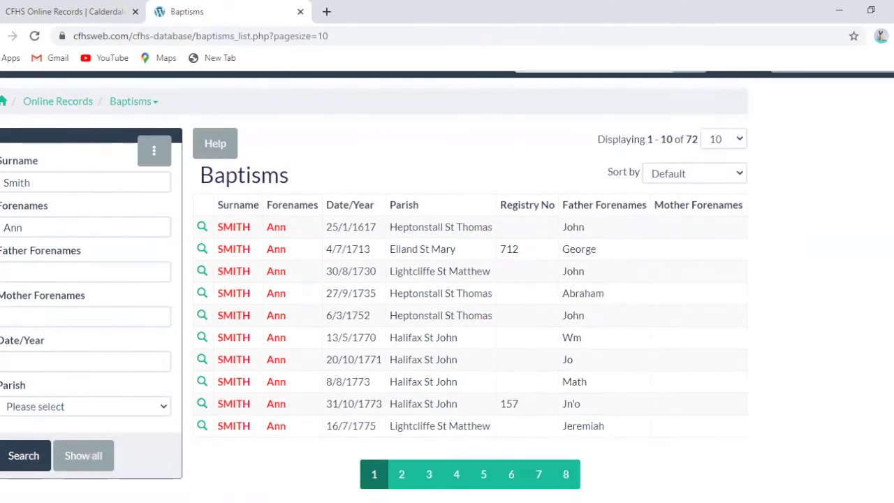
scroll(736, 180, up, 2)
Display 100 baptism results per page and look through the full list
click(739, 180)
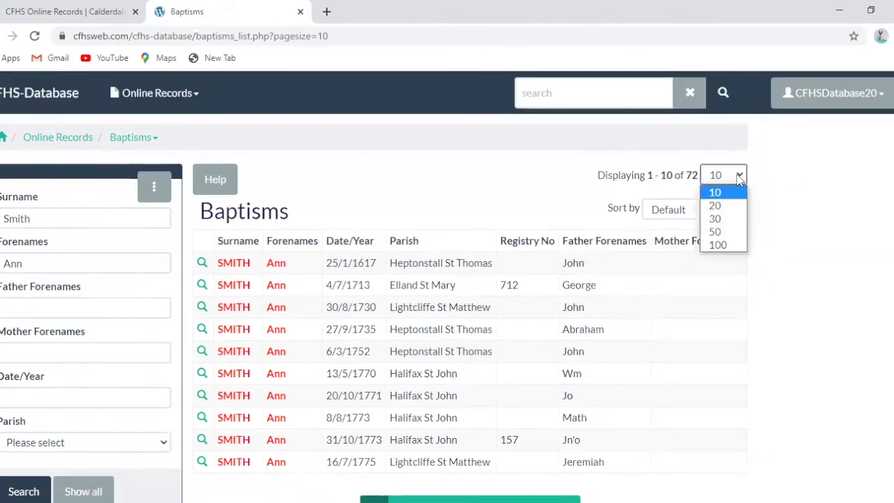
click(722, 245)
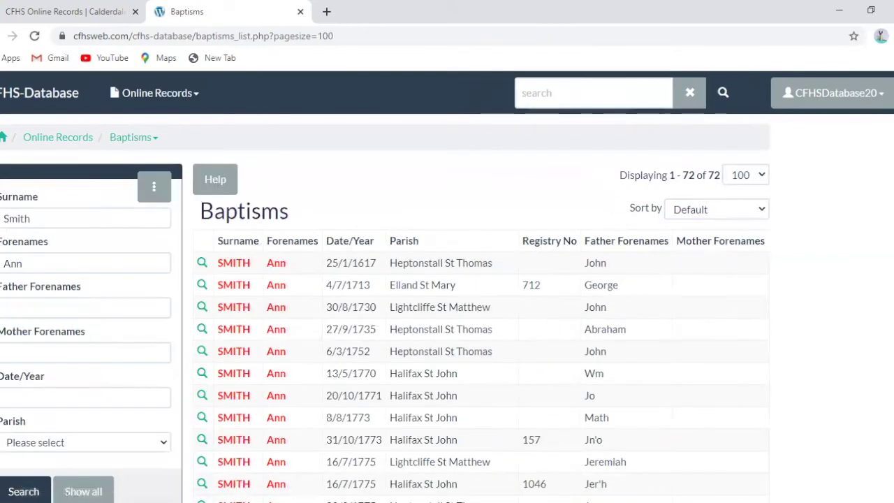
scroll(447, 314, down, 18)
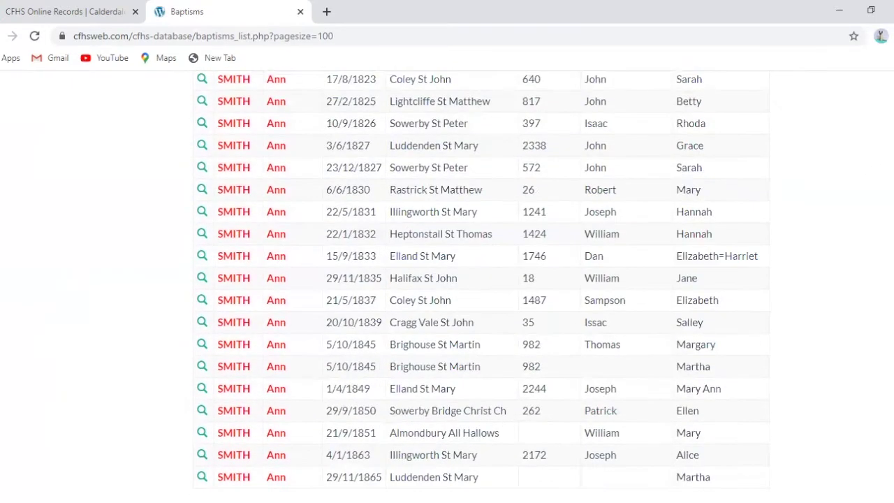
scroll(803, 195, up, 18)
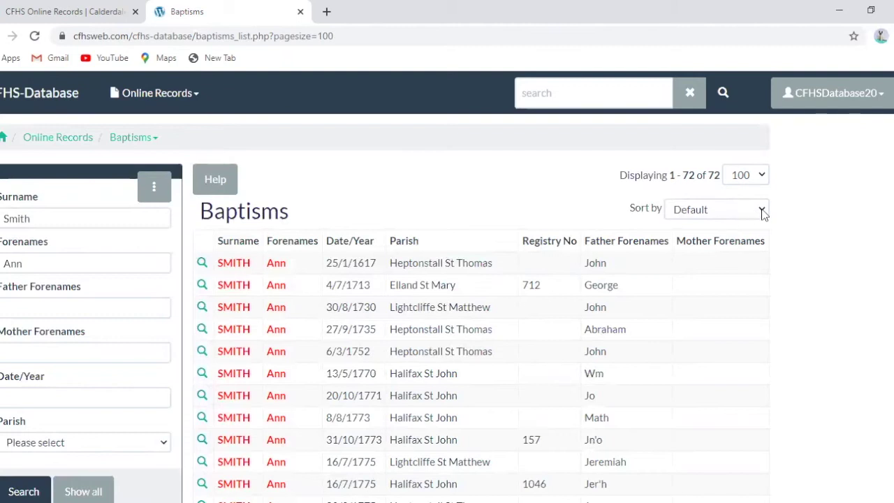
Return to 10 results per page and sort the baptisms by Baptism Date
click(764, 180)
click(751, 195)
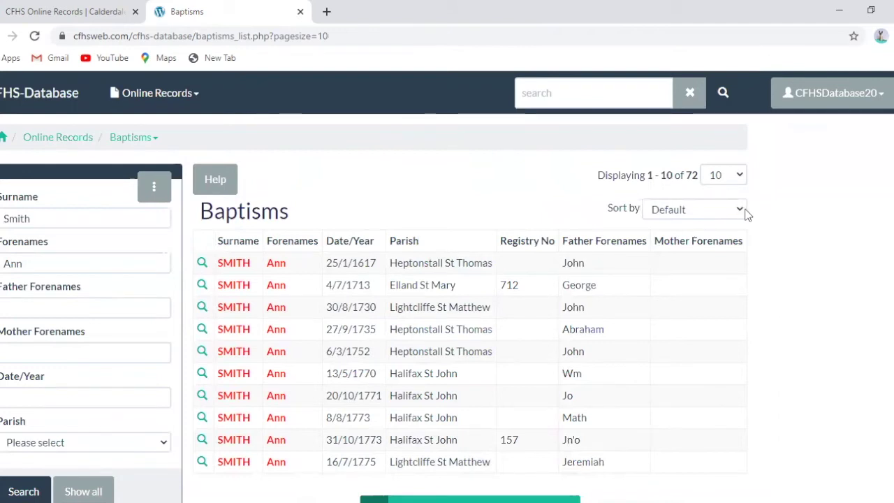
click(740, 209)
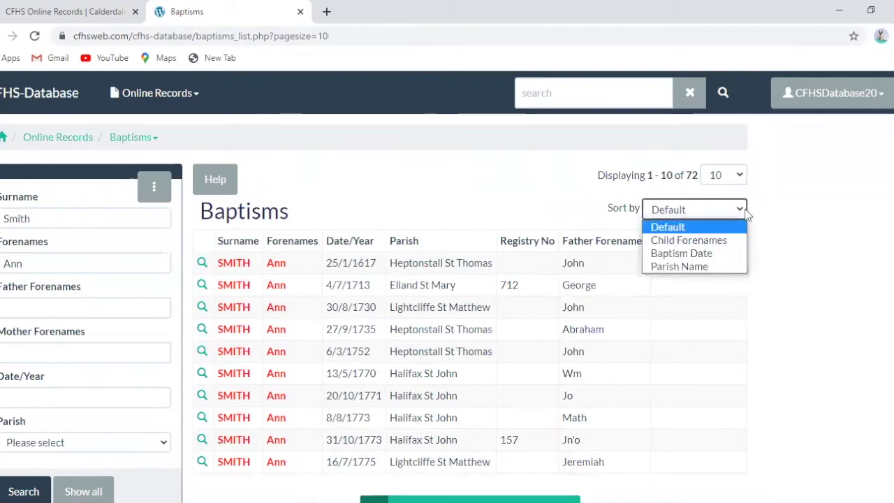
click(710, 254)
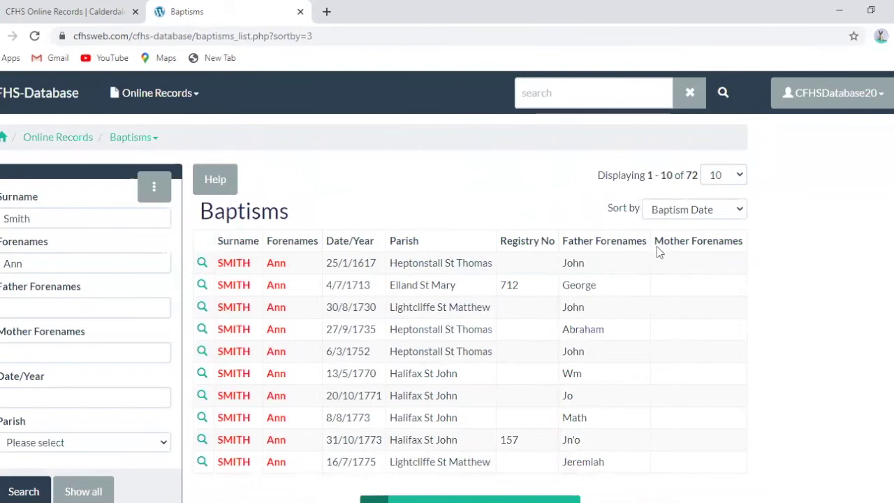
Sort the baptism results by Parish Name
click(738, 209)
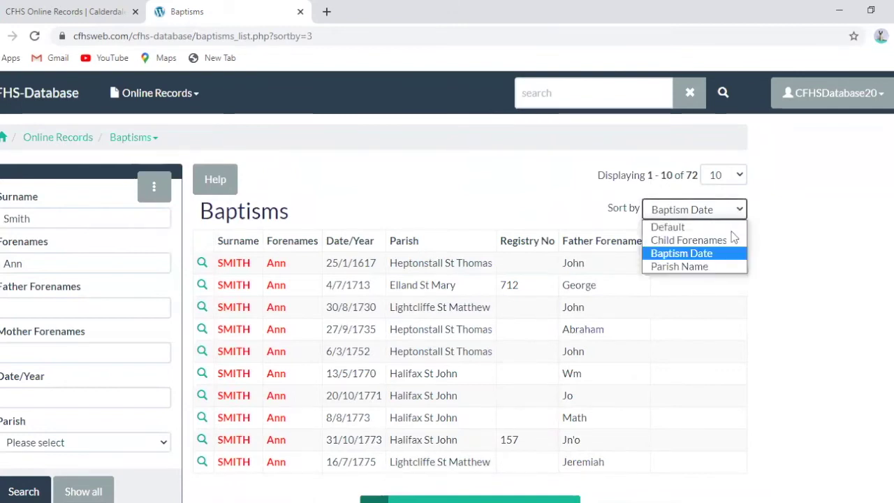
click(708, 268)
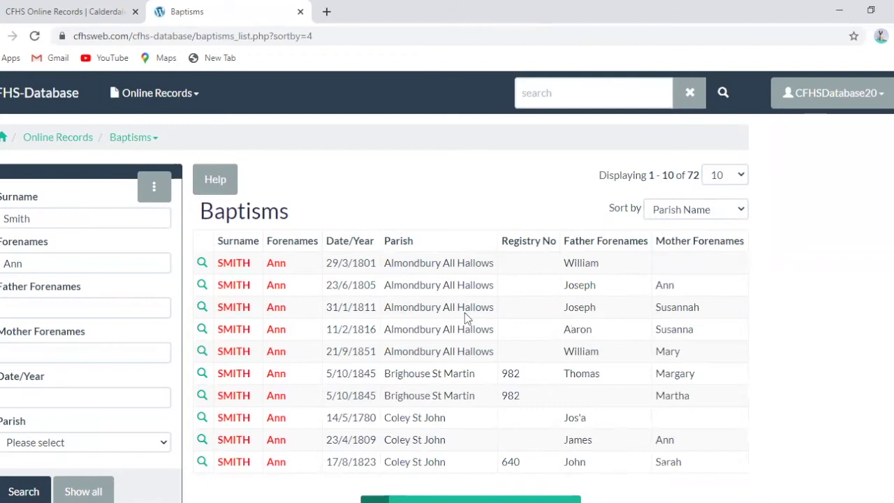
Open the Baptisms help, read through the Instructions for Use, and close it
click(214, 186)
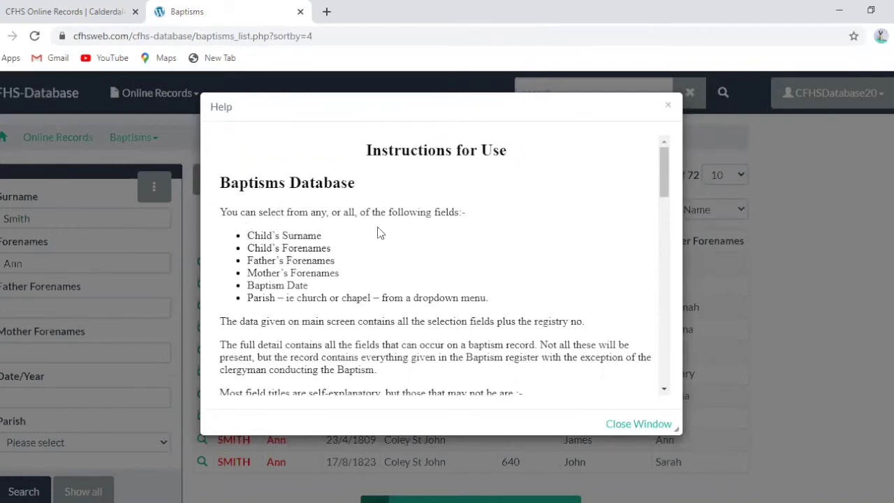
scroll(661, 201, down, 1)
drag(661, 202, 682, 320)
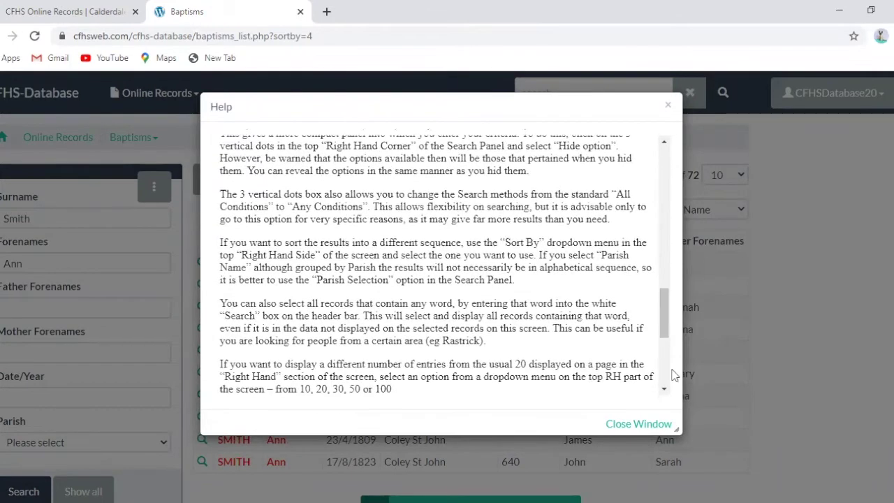
click(638, 424)
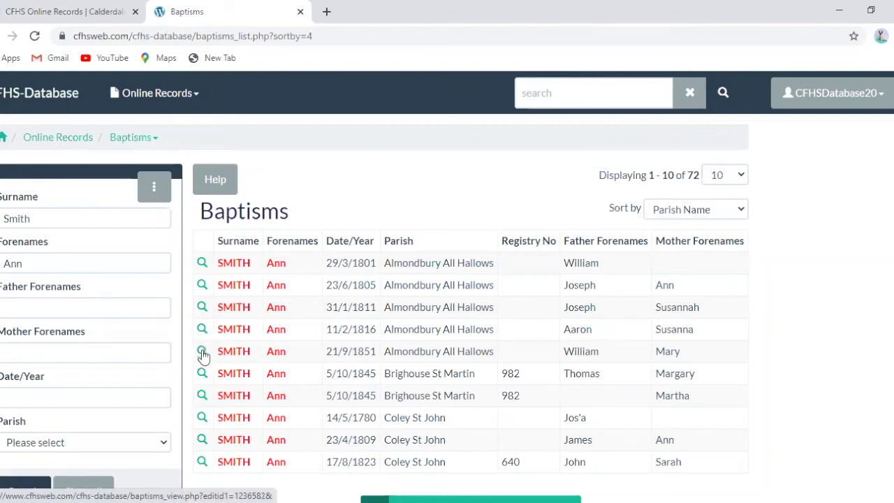
Open the full record of the 1823 Coley St John baptism and examine all its fields
click(201, 463)
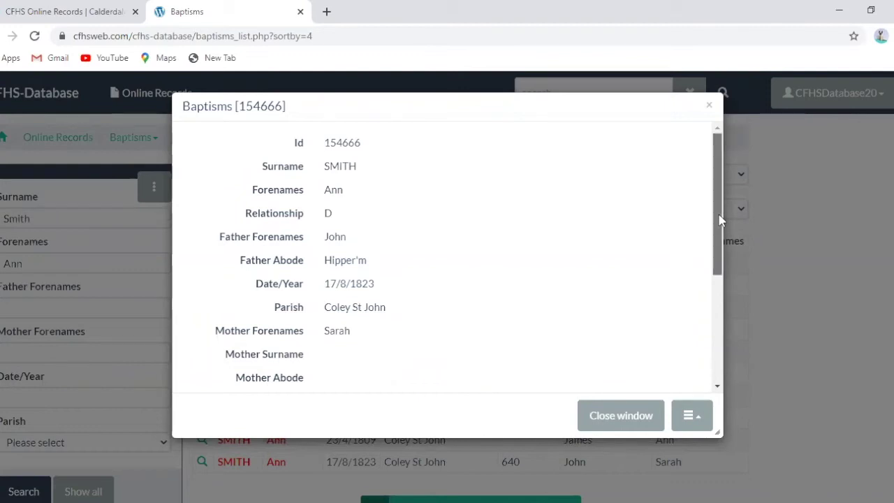
drag(719, 221, 728, 252)
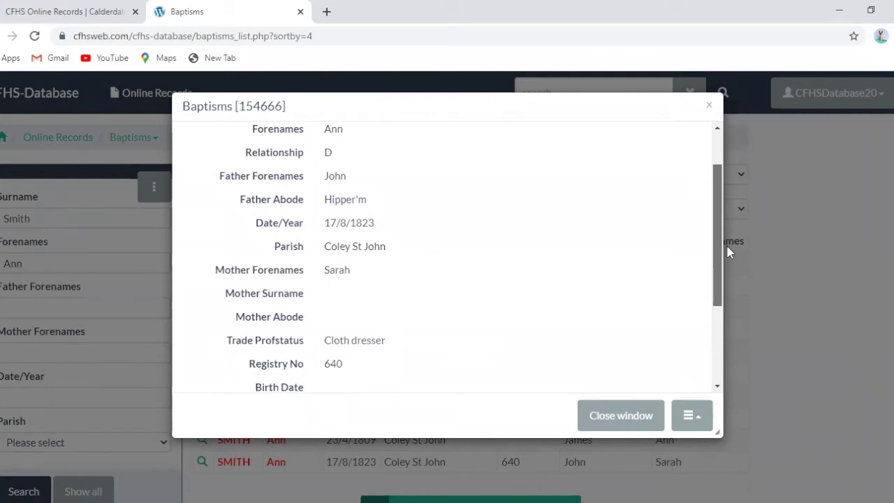
drag(728, 252, 746, 315)
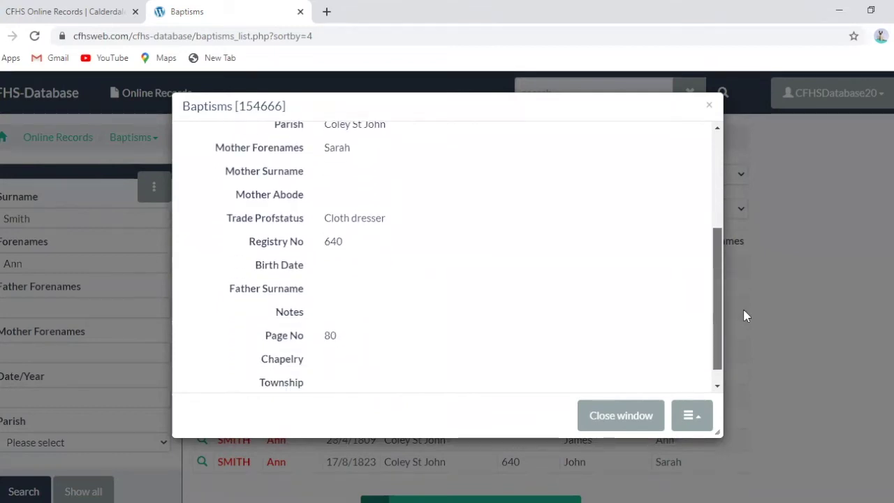
drag(746, 316, 703, 188)
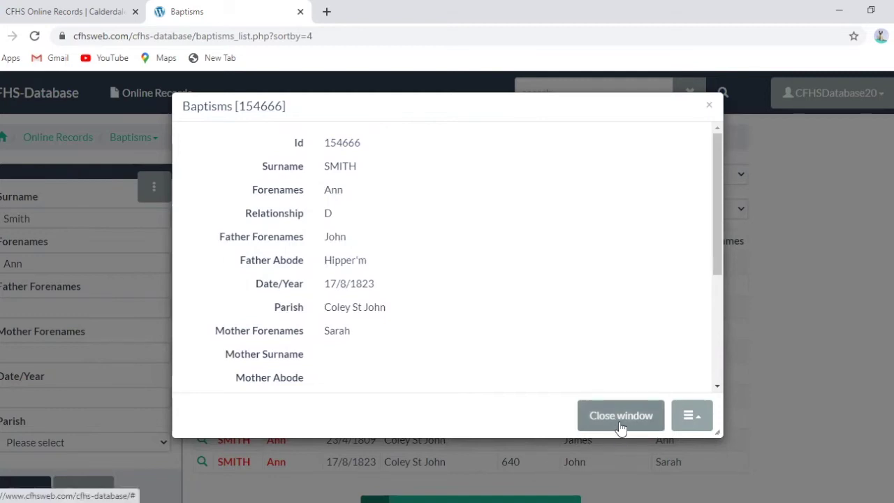
Export the open baptism record with PDF View, check the downloaded file, and close both the PDF and the record
click(684, 417)
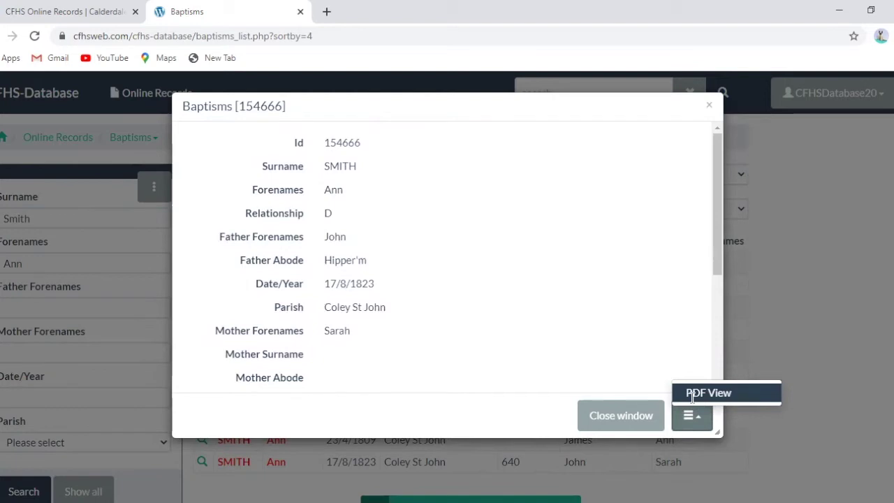
click(691, 394)
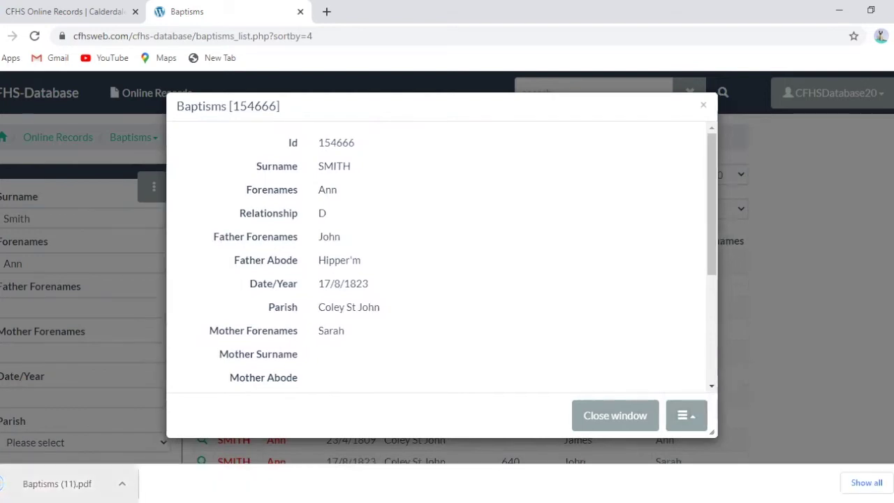
click(57, 483)
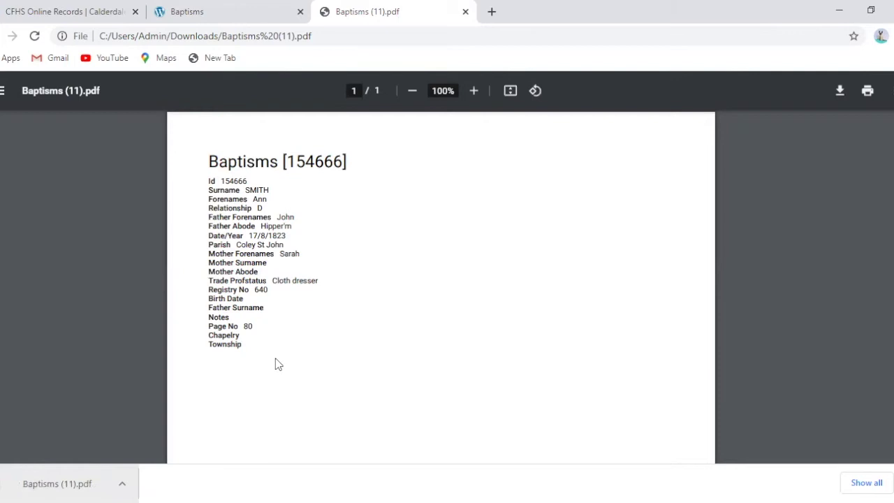
click(465, 12)
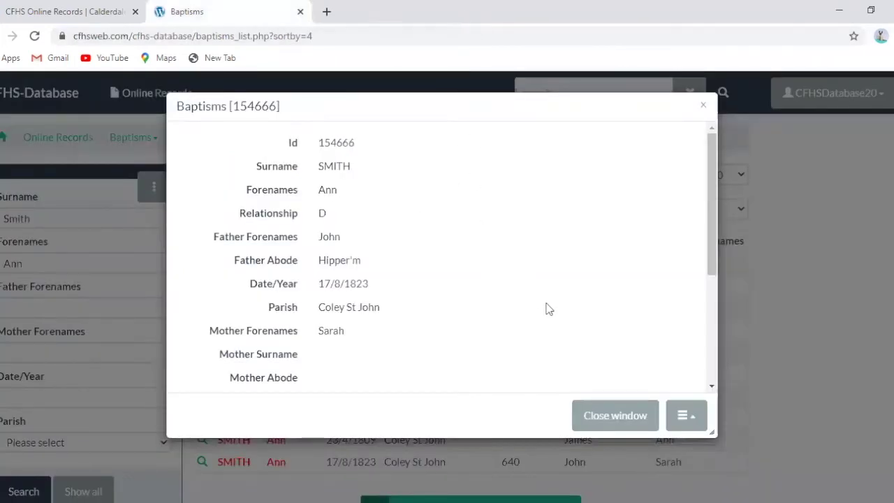
click(607, 422)
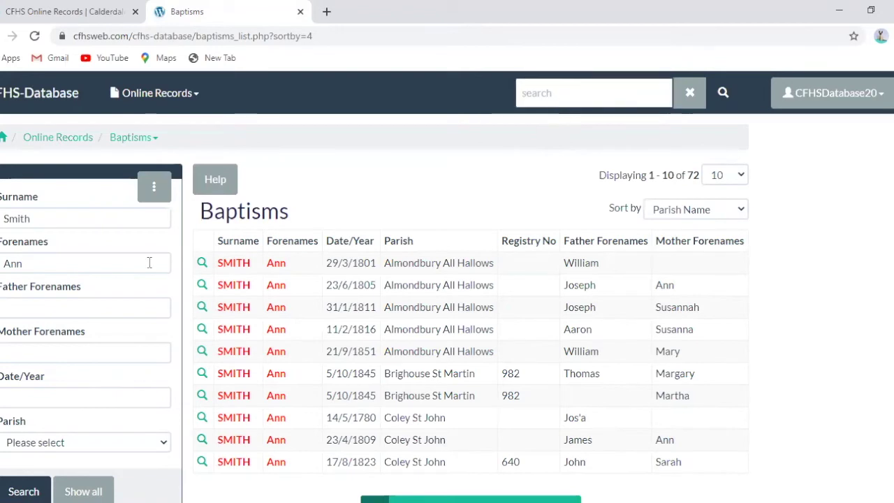
Clear the Surname and Forenames criteria and search all baptism data for the word innkeeper
double_click(51, 222)
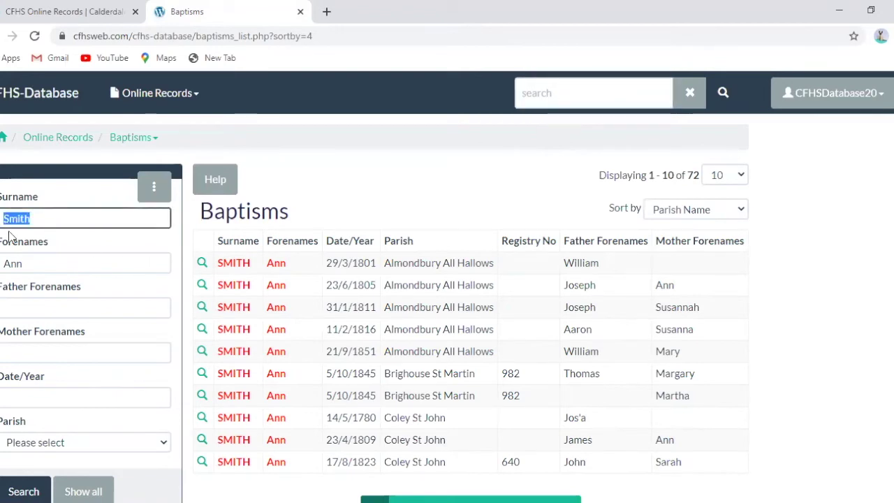
key(BackSpace)
double_click(34, 266)
key(BackSpace)
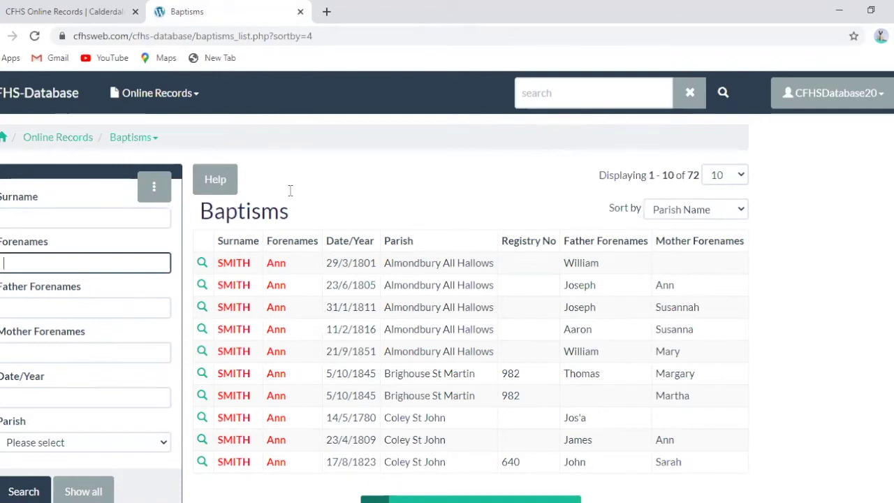
click(538, 95)
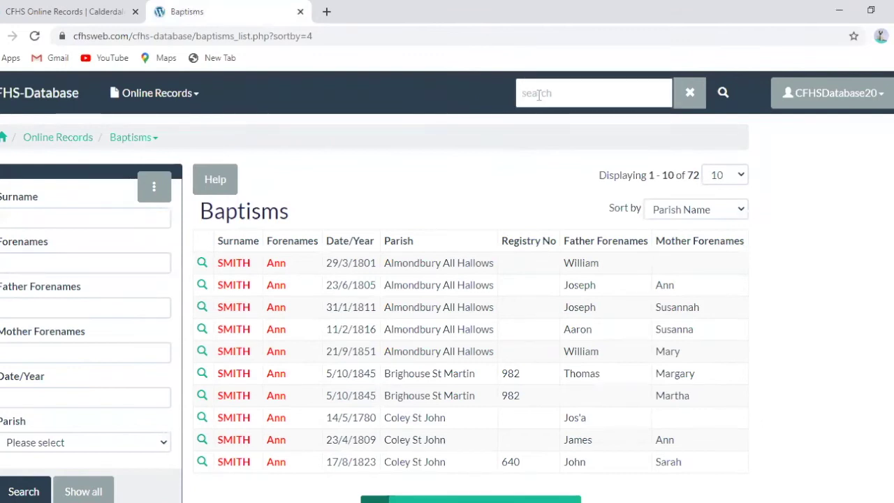
text(inn)
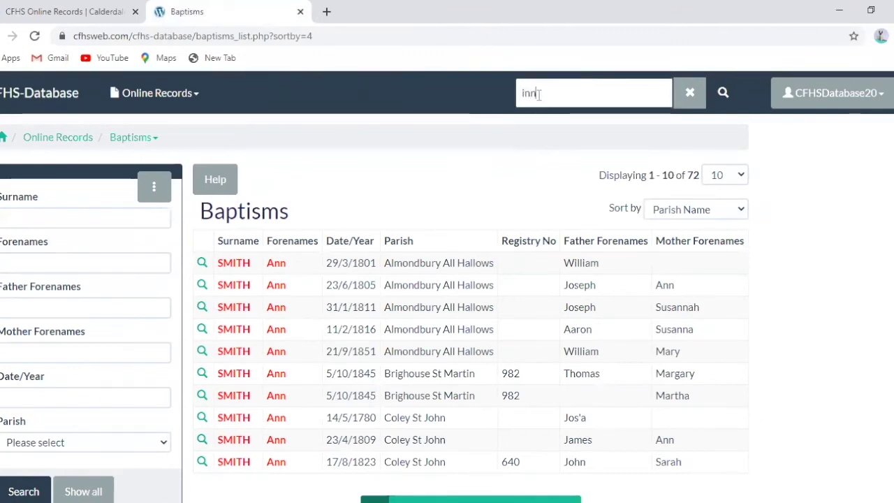
text(ieeper)
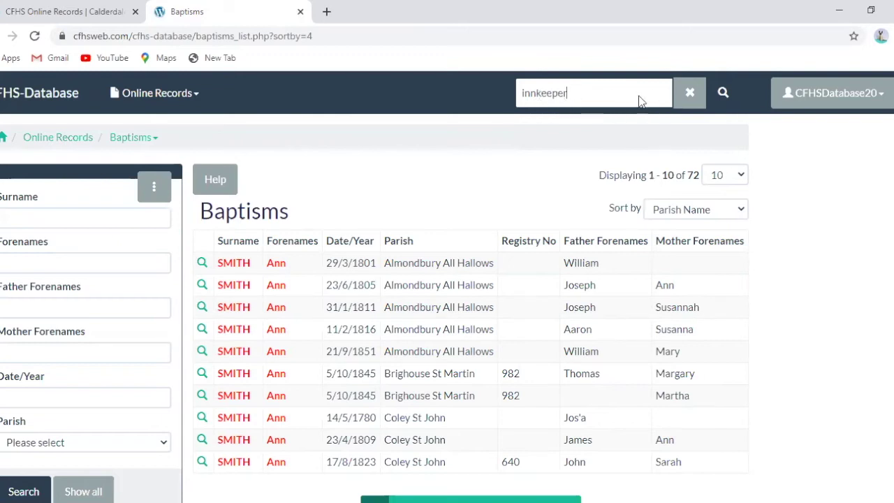
key(Return)
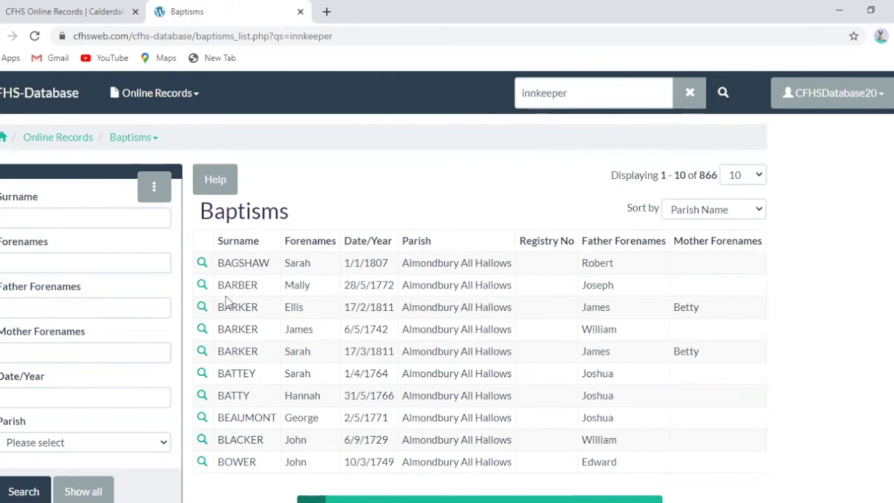
Open the 1772 Almondbury All Hallows baptism record, check its trade entry, and close the record
click(201, 285)
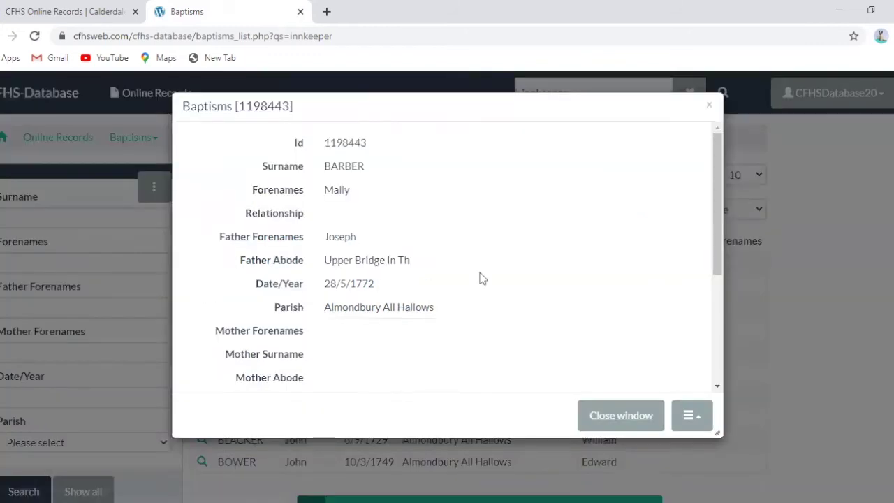
mouse_move(712, 244)
mouse_down()
mouse_move(714, 318)
mouse_move(706, 250)
mouse_up()
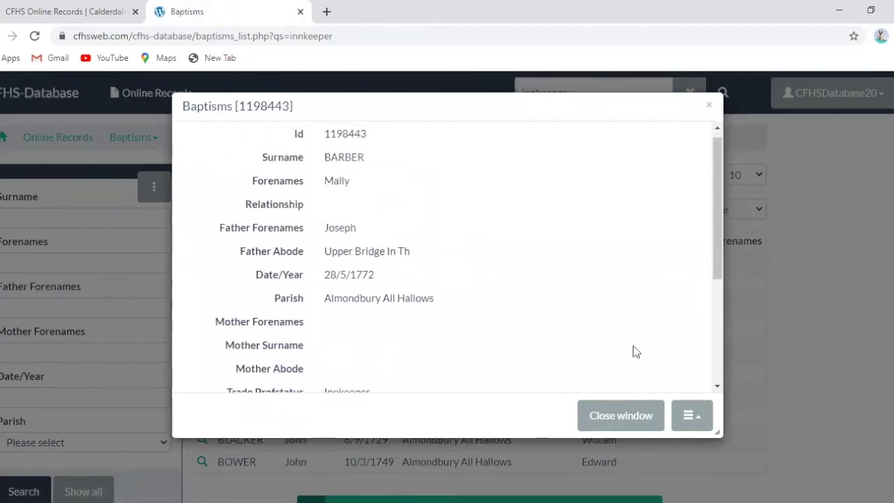
click(615, 415)
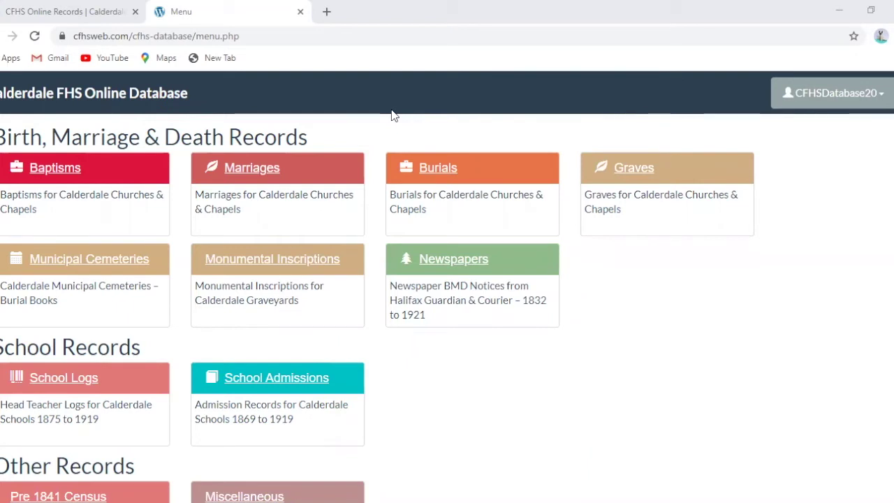
Open the Baptisms database from the online records menu and search by the child's surname and forename
click(54, 168)
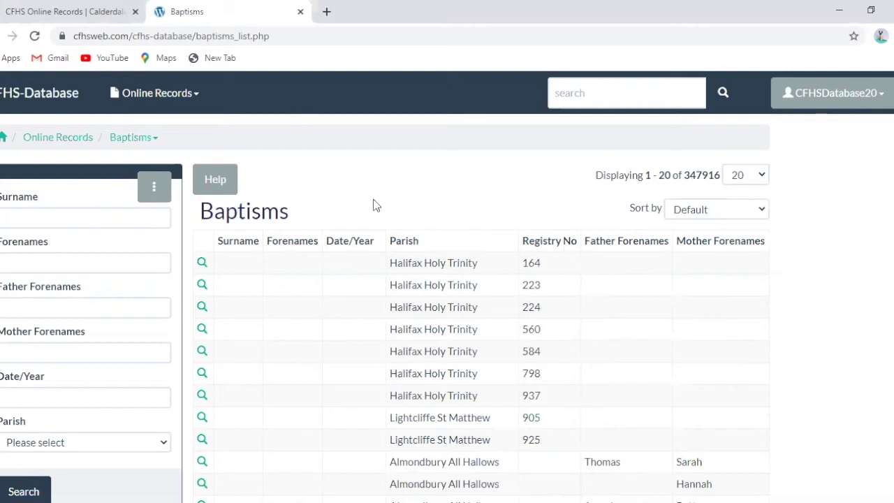
click(120, 218)
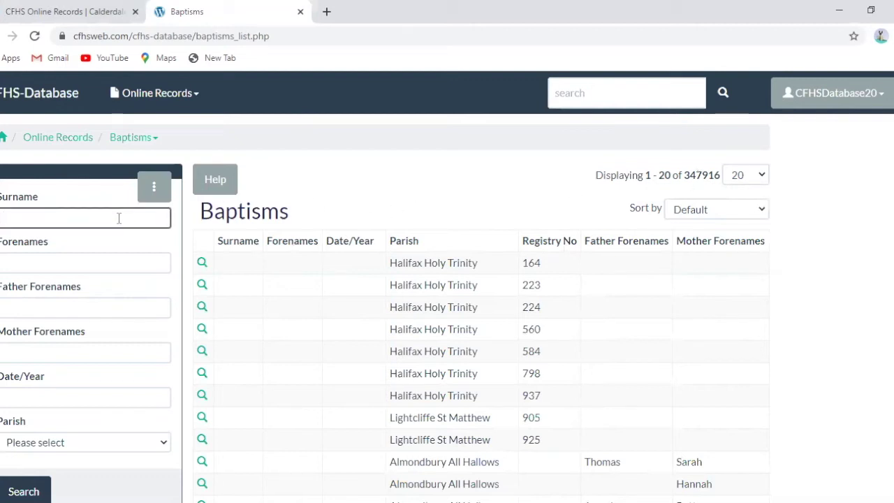
text(aaron)
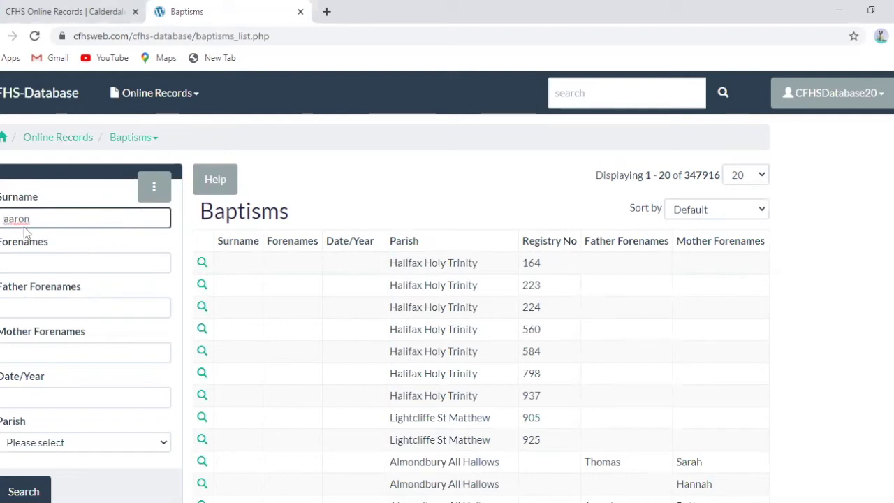
click(27, 256)
text(Emma)
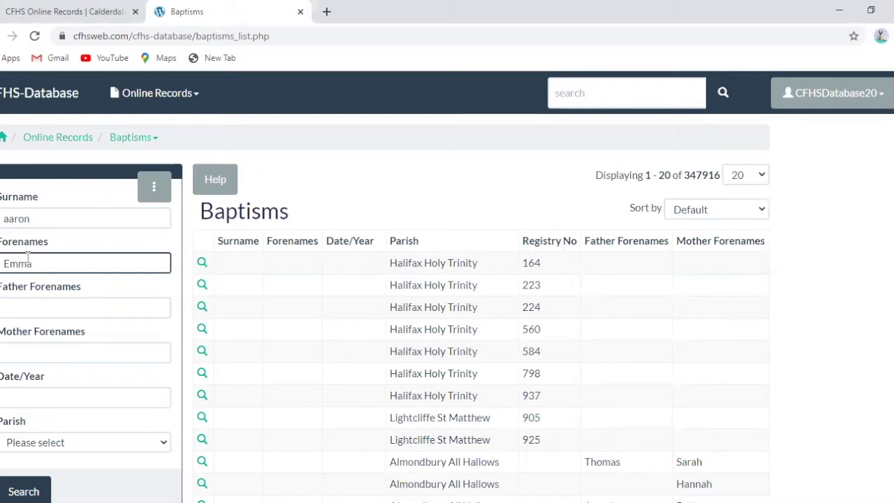
click(24, 491)
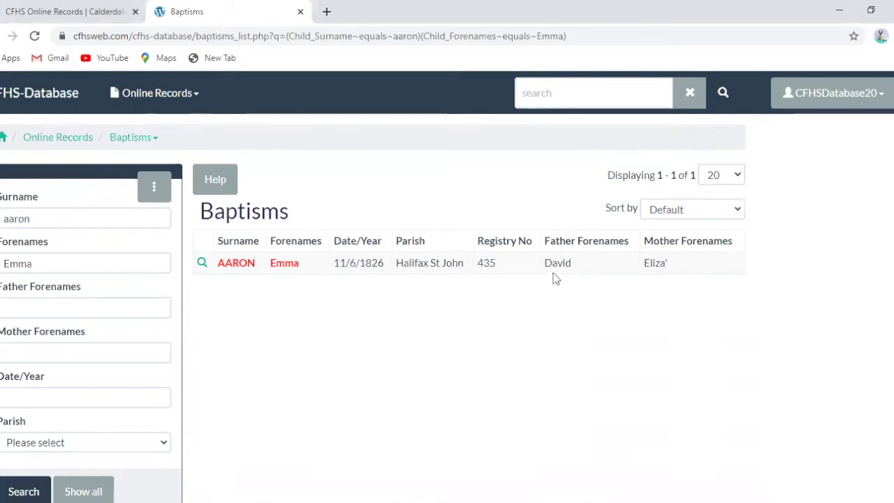
Clear the child's forename, enter the father's forename from the found record, and search with the same surname
drag(80, 265, 3, 263)
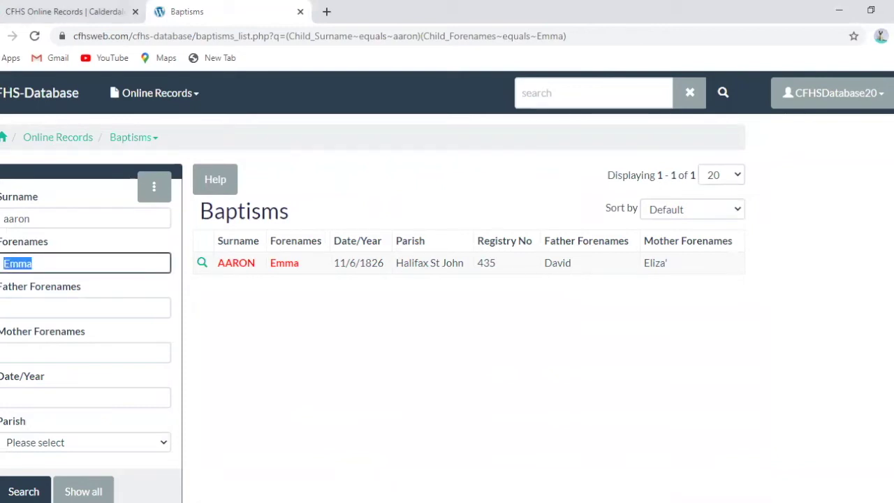
key(BackSpace)
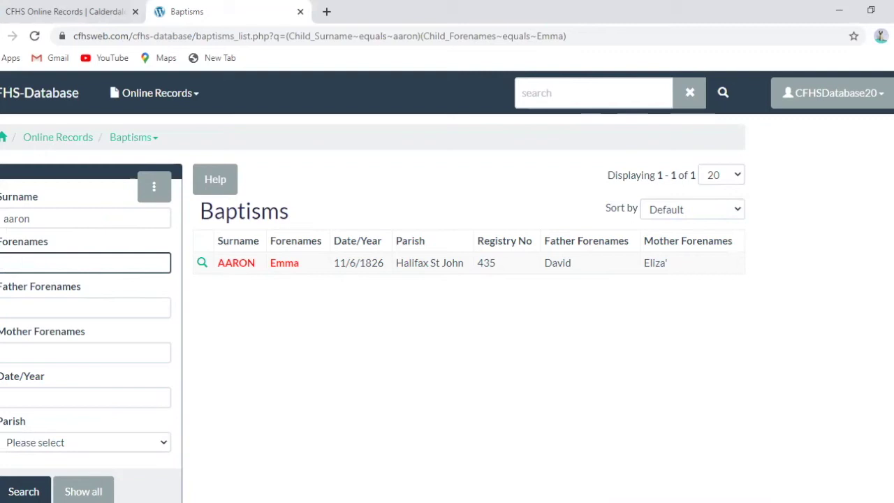
click(30, 310)
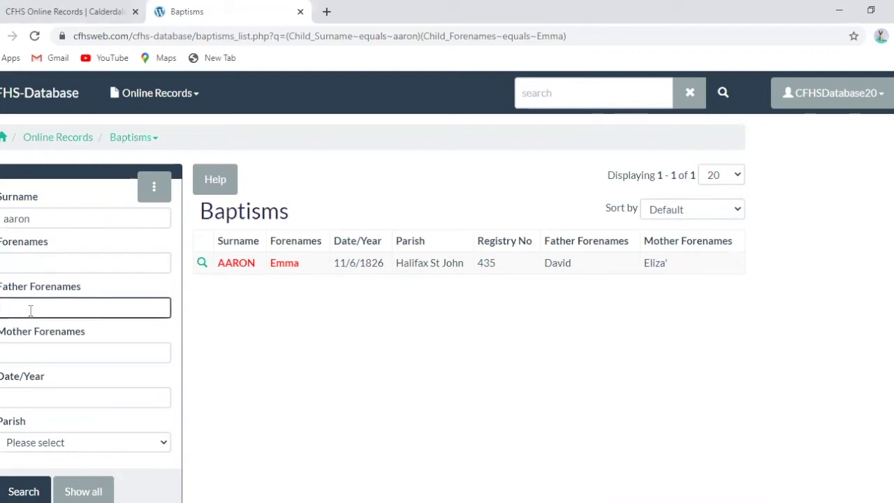
text(David)
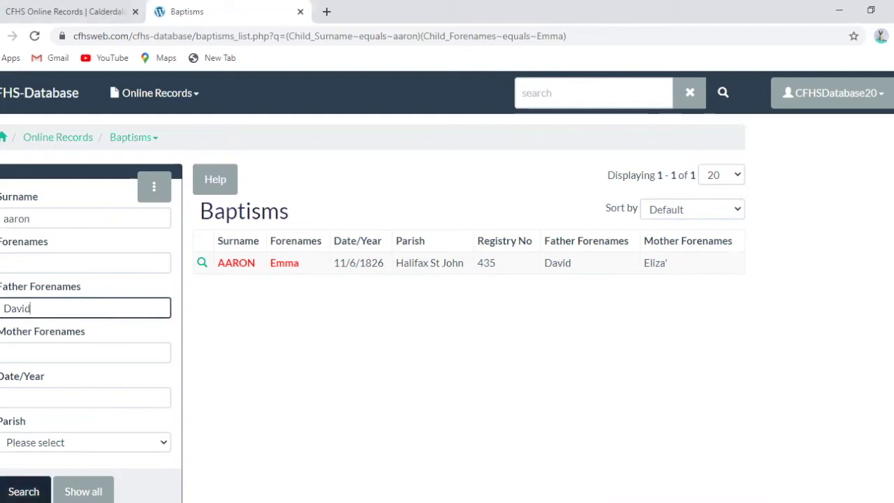
click(23, 491)
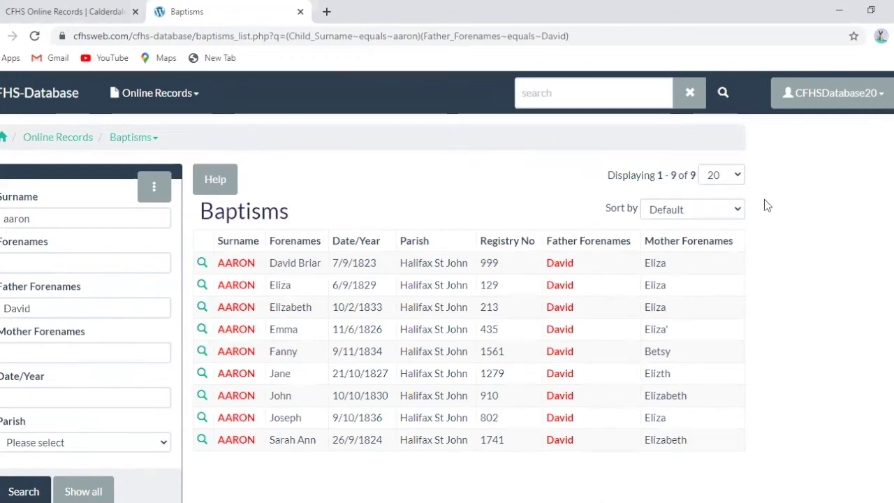
Sort the baptisms of the father's children by Baptism Date
click(738, 211)
click(708, 254)
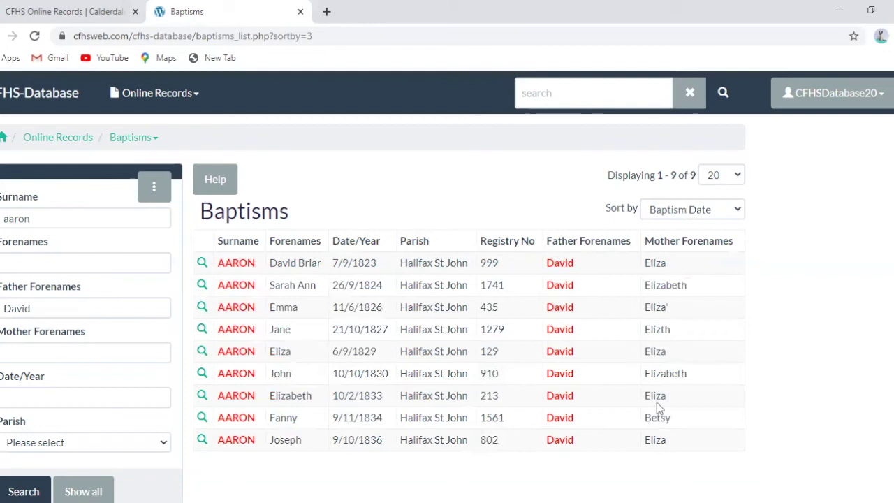
Open the full record of the 1823 Halifax St John baptism and examine its remaining details
click(201, 265)
drag(722, 255, 714, 337)
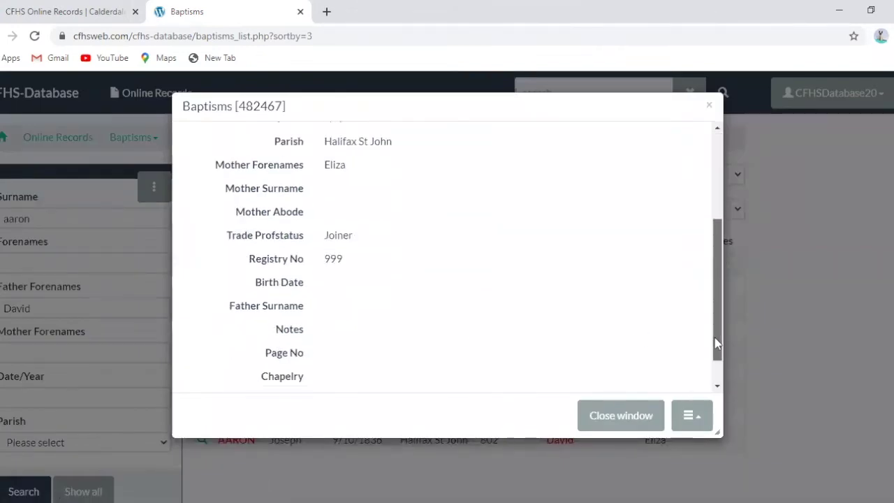
Close the open baptism record and examine the full details of the 9/11/1834 Halifax St John baptism
click(654, 415)
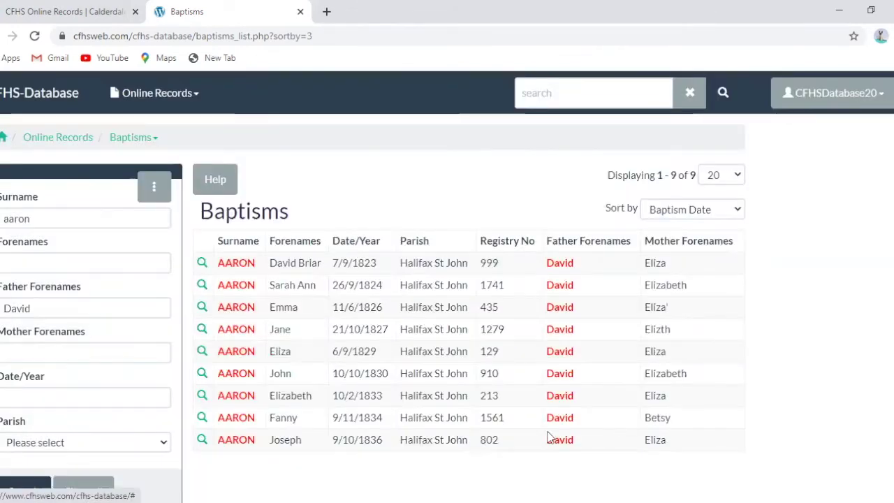
click(201, 421)
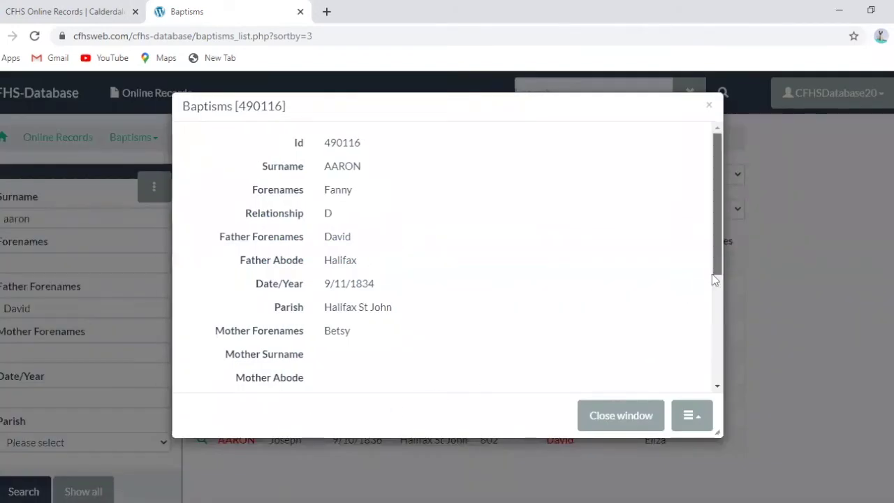
drag(712, 274, 698, 365)
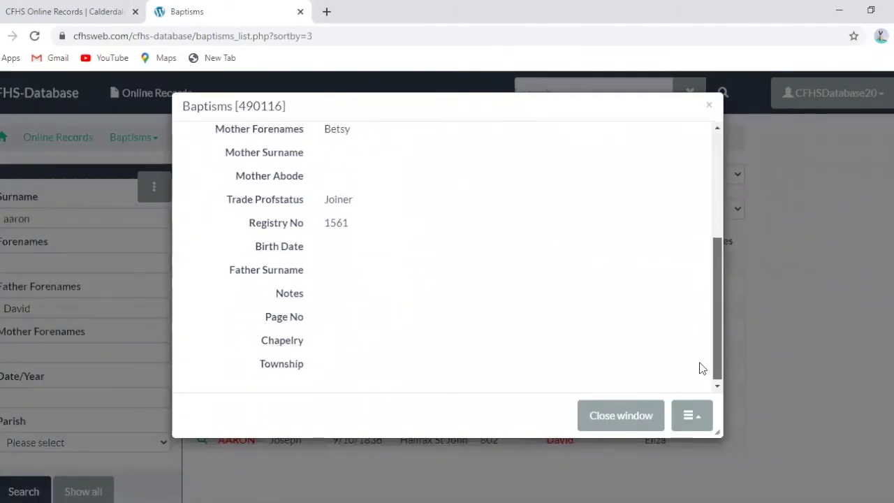
click(630, 417)
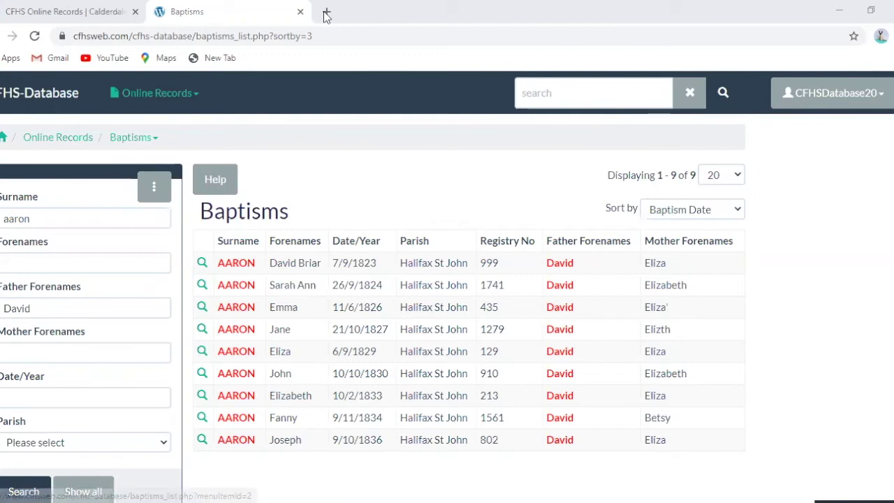
Open the Graves database from the online records and search by the buried person's surname and forename
click(153, 93)
click(149, 183)
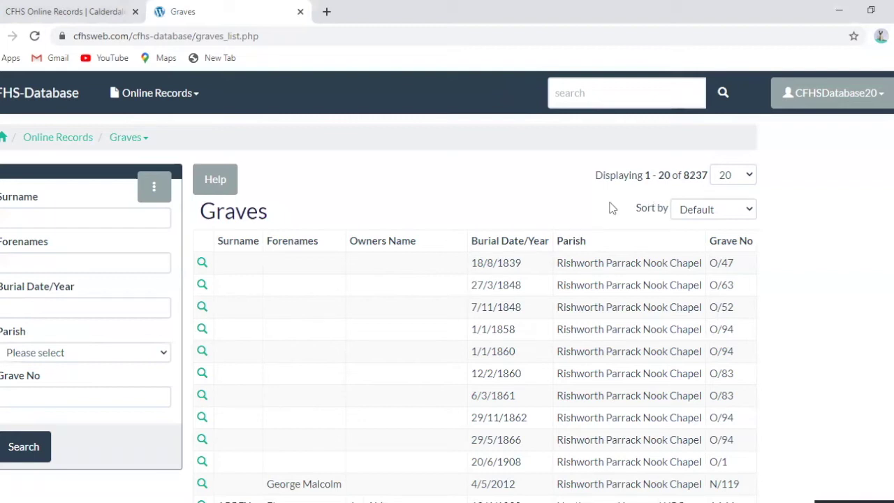
click(33, 223)
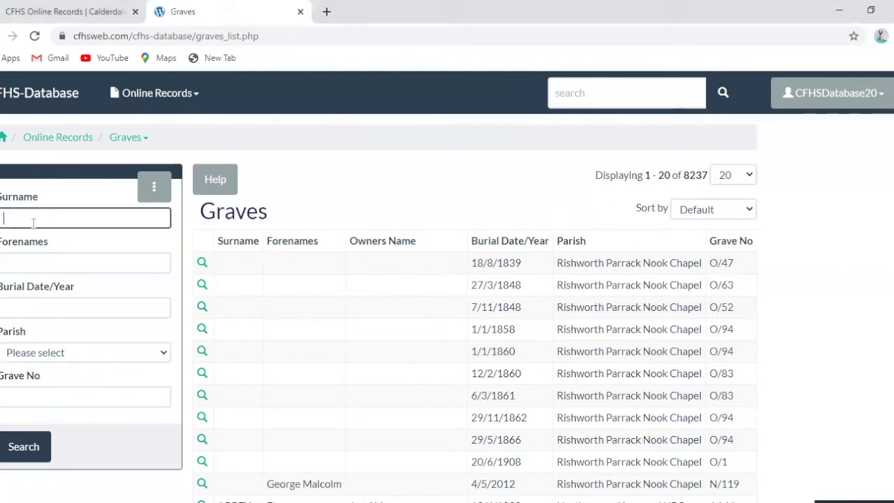
text(Pulman)
click(73, 261)
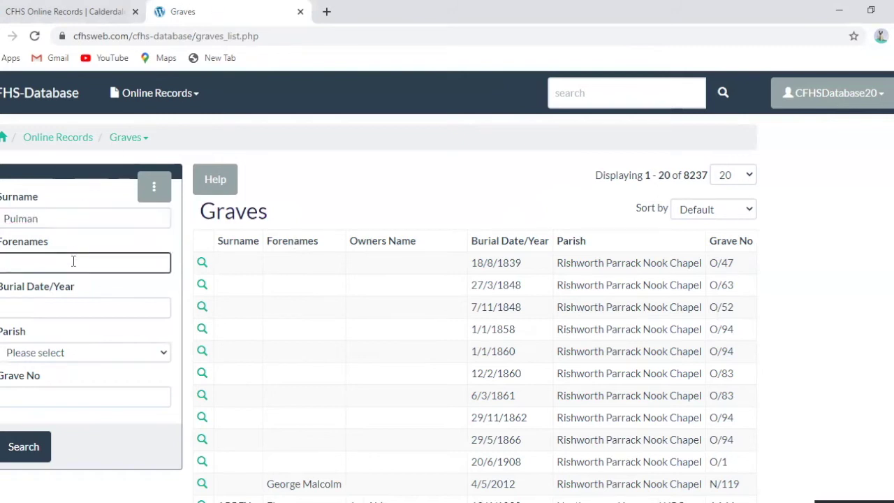
text(Martha)
click(14, 451)
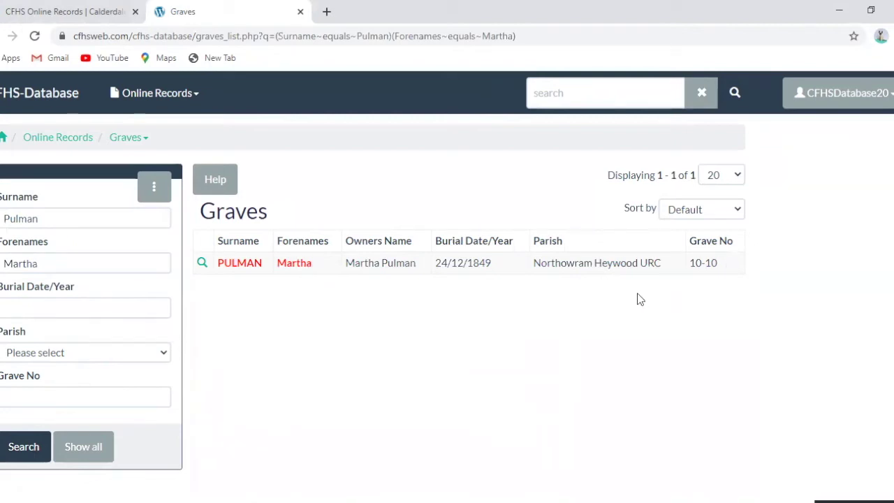
Clear the surname and forename, and search the graves for parish Northowram Heywood URC with grave number 10-10
double_click(82, 218)
key(BackSpace)
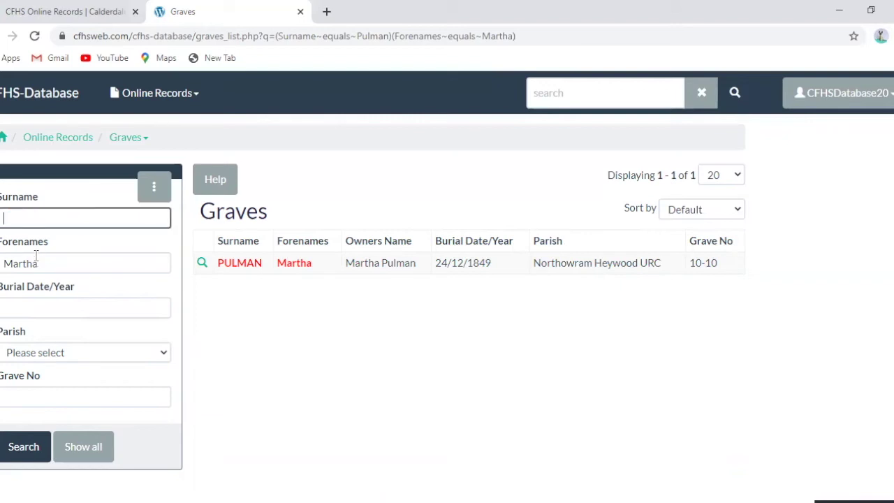
double_click(42, 261)
key(BackSpace)
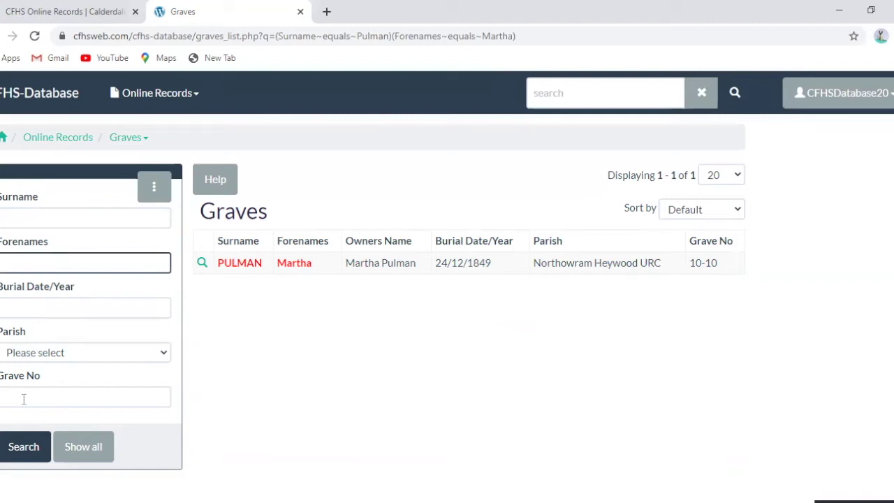
click(164, 358)
scroll(161, 272, down, 1)
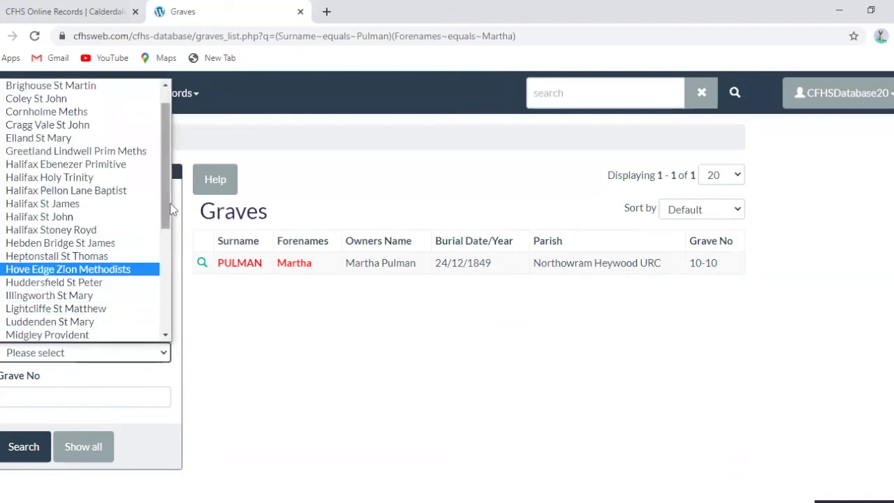
drag(168, 209, 160, 262)
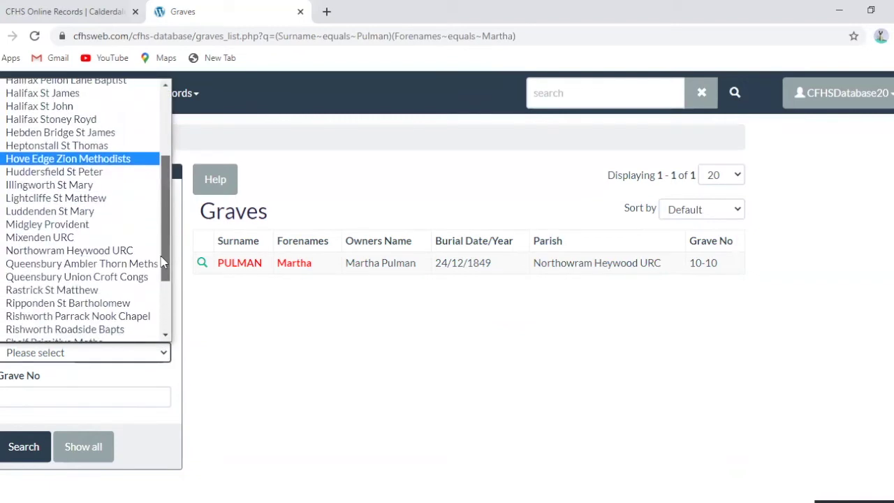
click(123, 252)
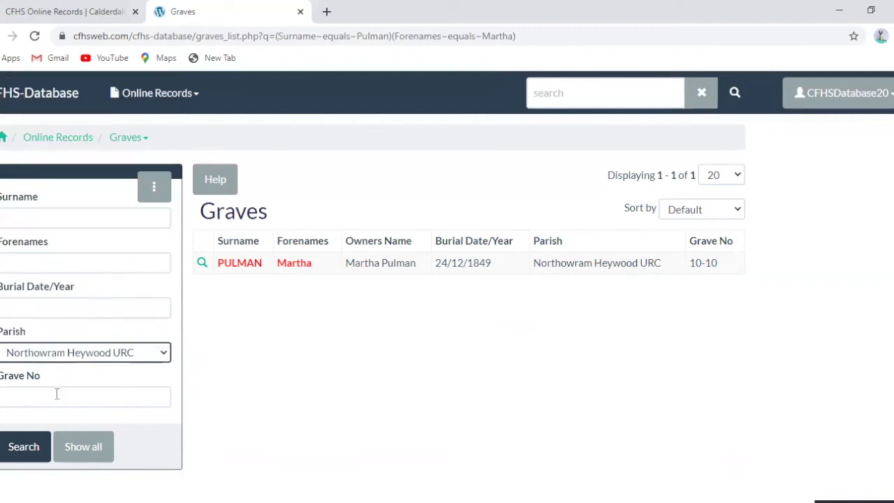
click(56, 395)
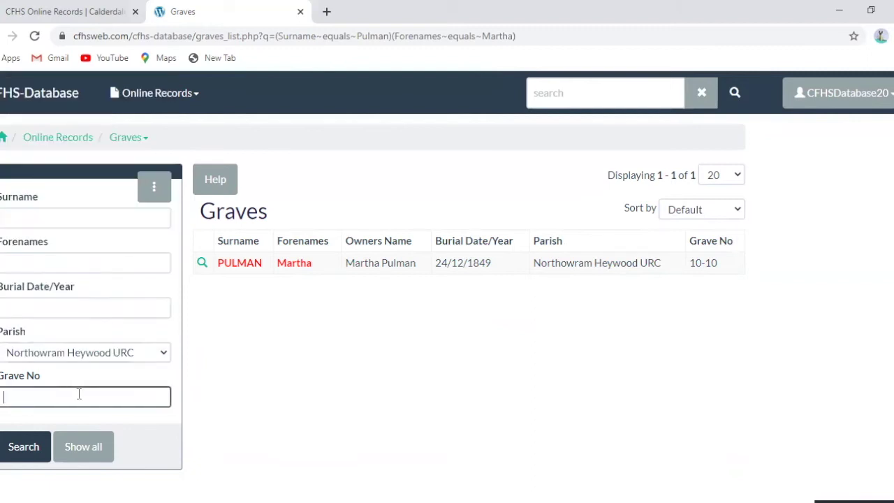
text(10-10)
click(16, 455)
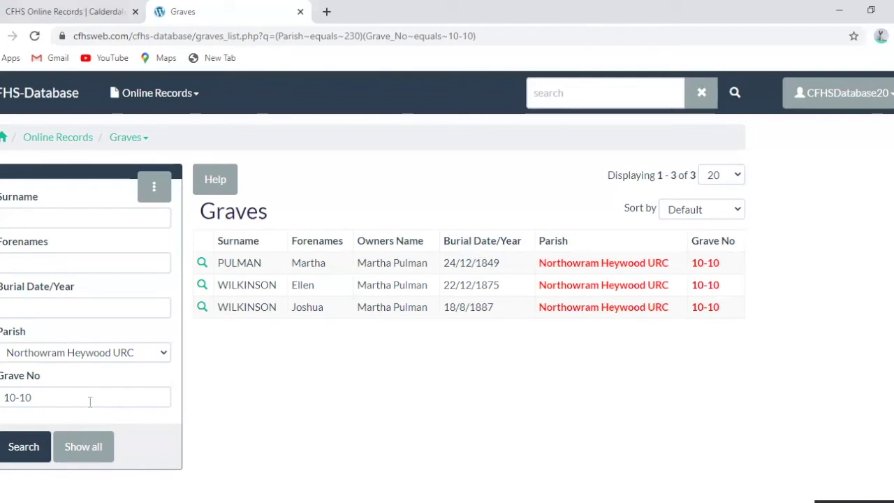
Open the Monumental Inscriptions database and search by the deceased person's surname and forename, correcting the surname's first letter to Y
click(160, 94)
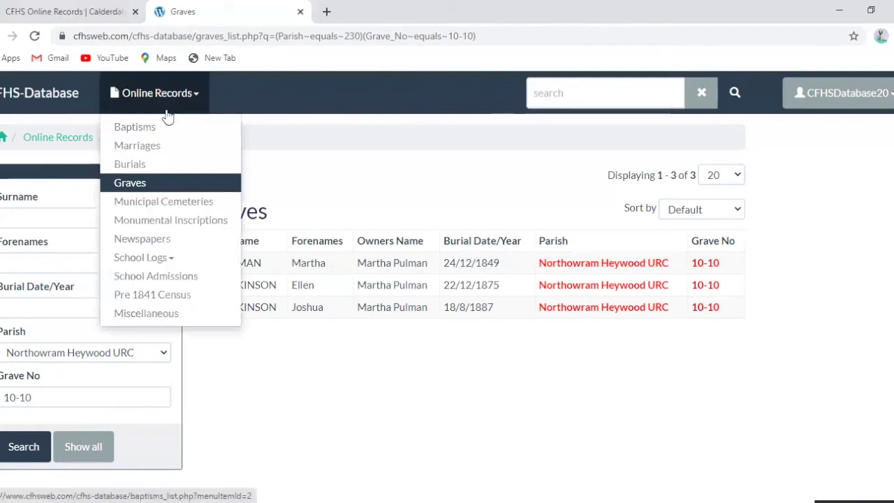
click(154, 220)
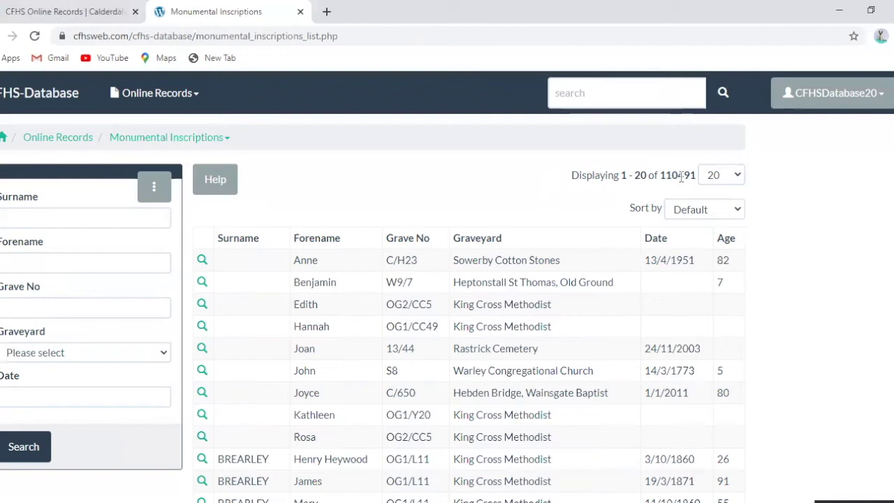
click(117, 219)
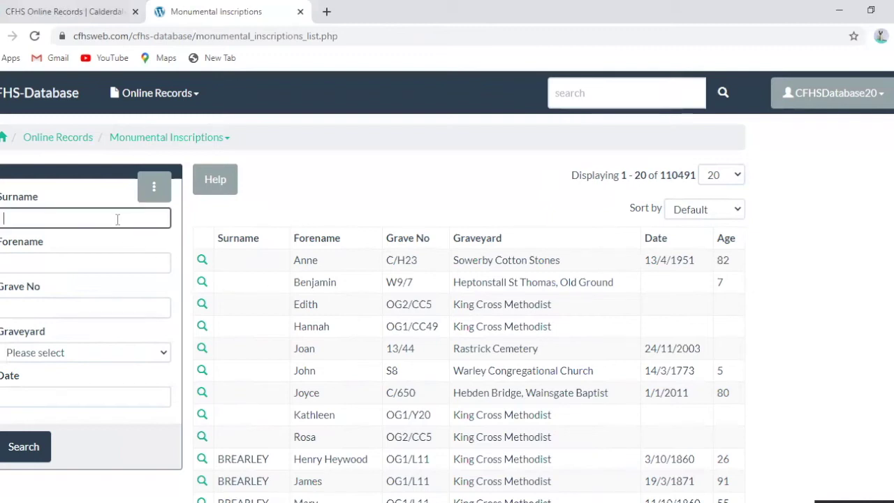
text(Teates)
click(10, 215)
key(BackSpace)
text(Y)
click(19, 261)
text(James)
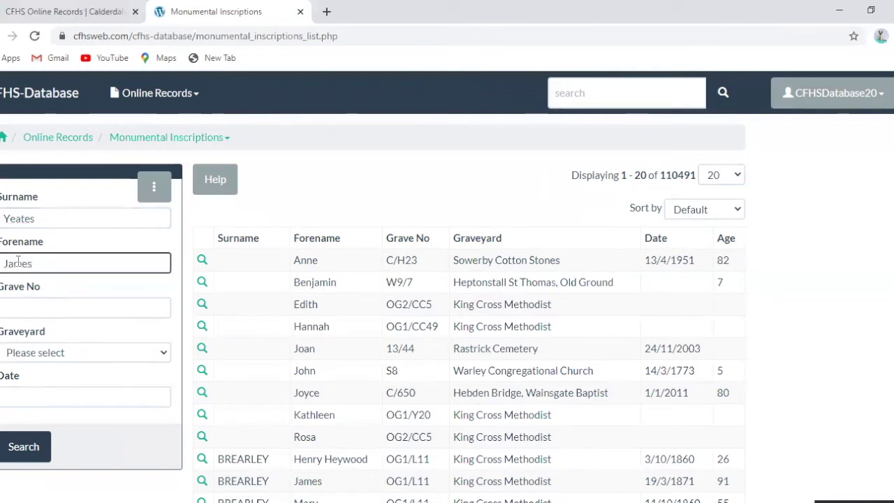
click(21, 447)
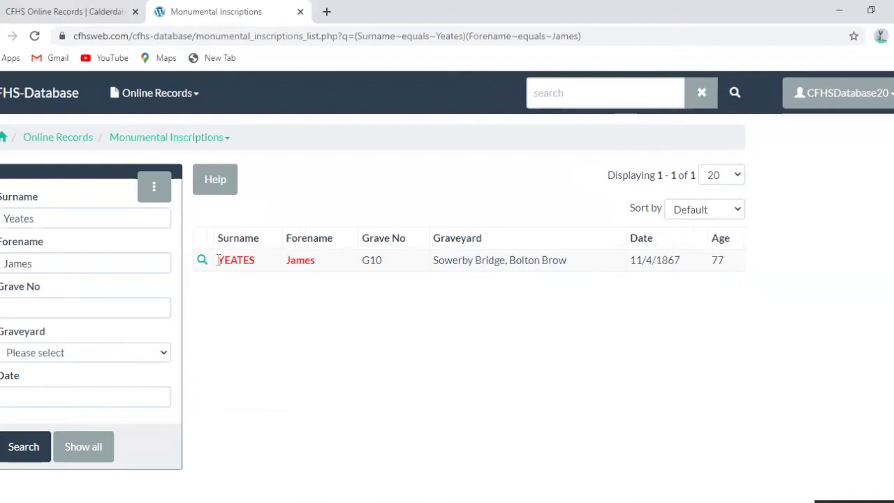
Clear both name fields and search the inscriptions for graveyard Sowerby Bridge, Bolton Brow with grave number G10
click(79, 227)
double_click(79, 227)
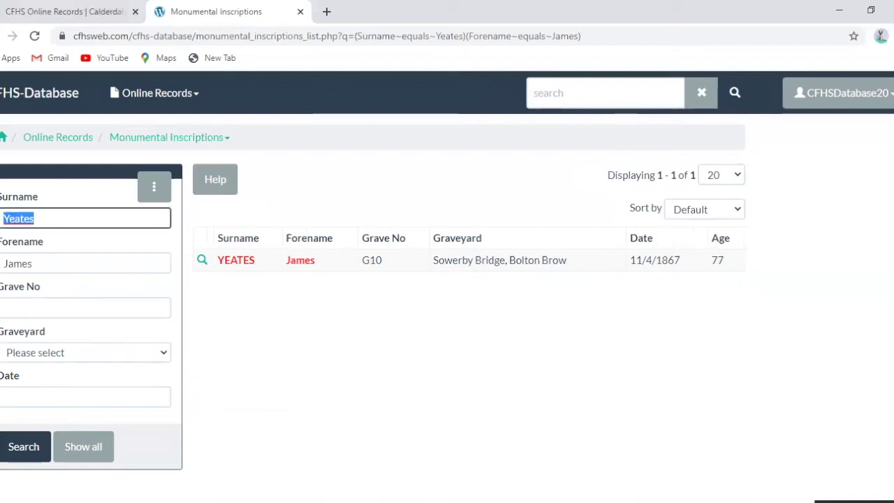
key(BackSpace)
double_click(56, 263)
key(BackSpace)
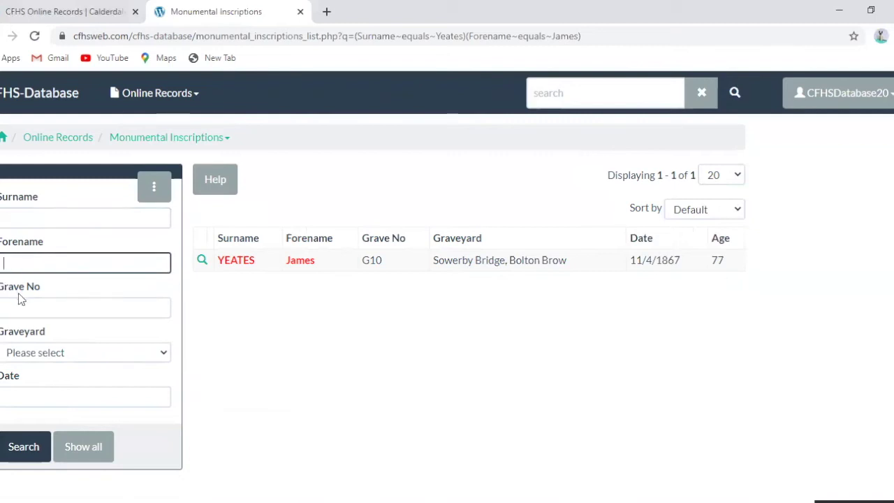
click(164, 354)
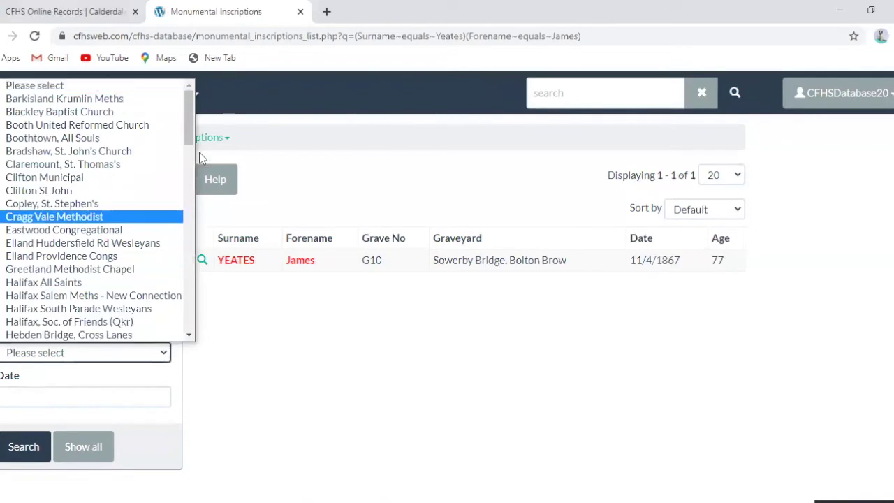
drag(192, 130, 195, 288)
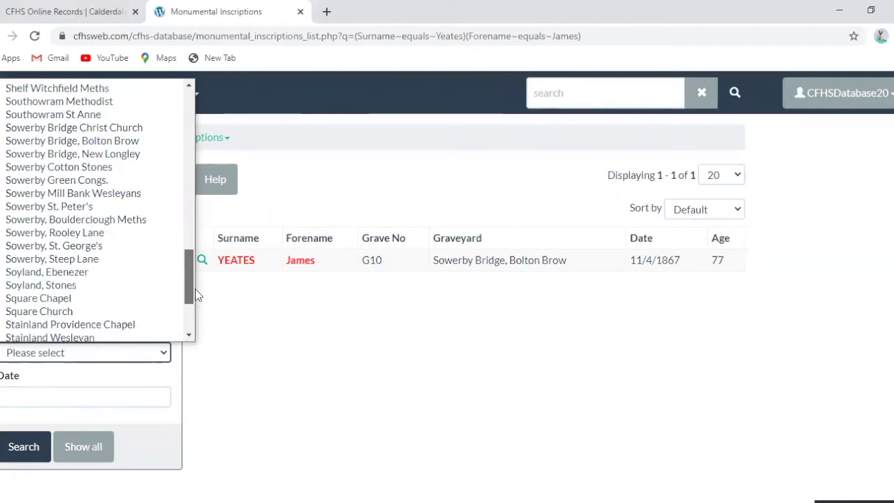
click(133, 141)
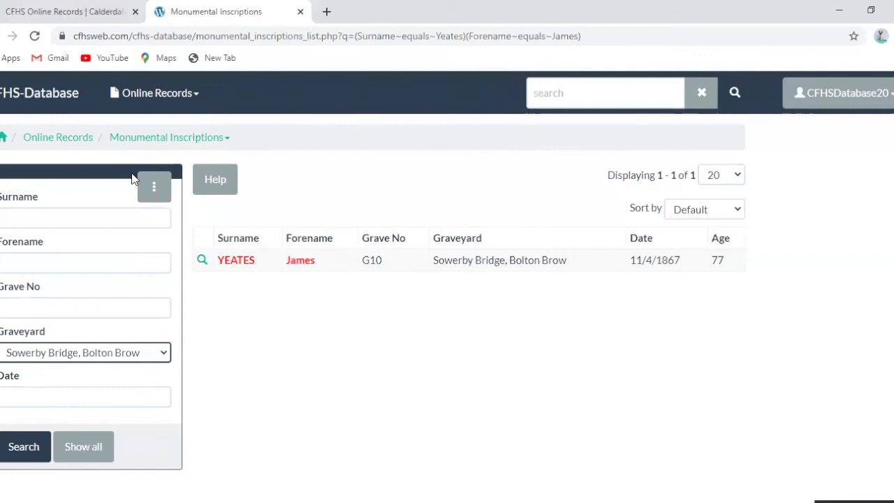
click(43, 307)
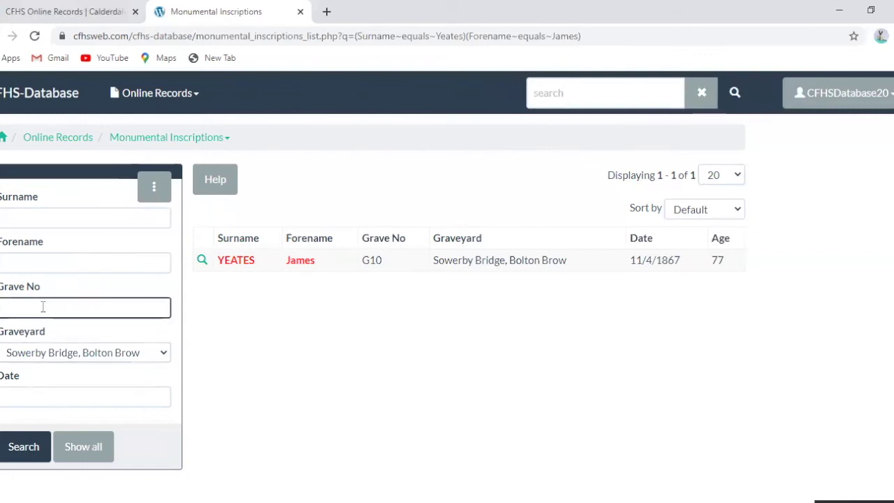
text(G10)
click(29, 453)
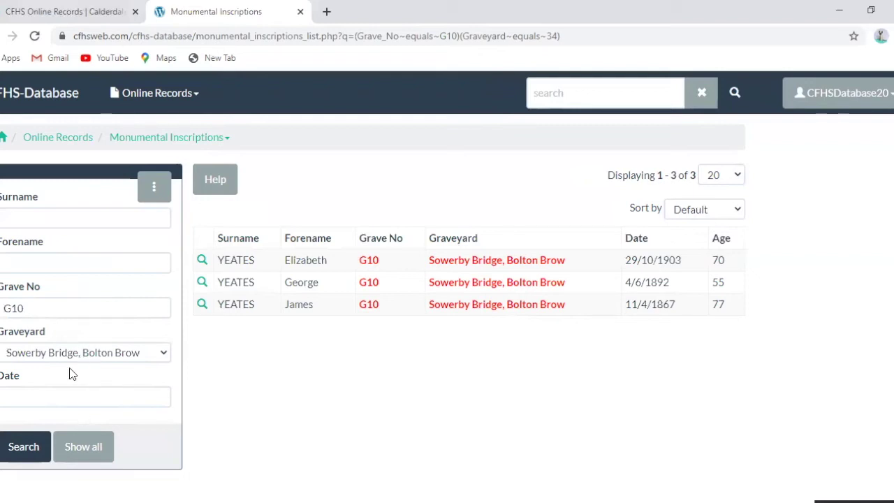
Read the full inscription in the record dated 11/4/1867, close it, and open the record dated 29/10/1903
click(201, 305)
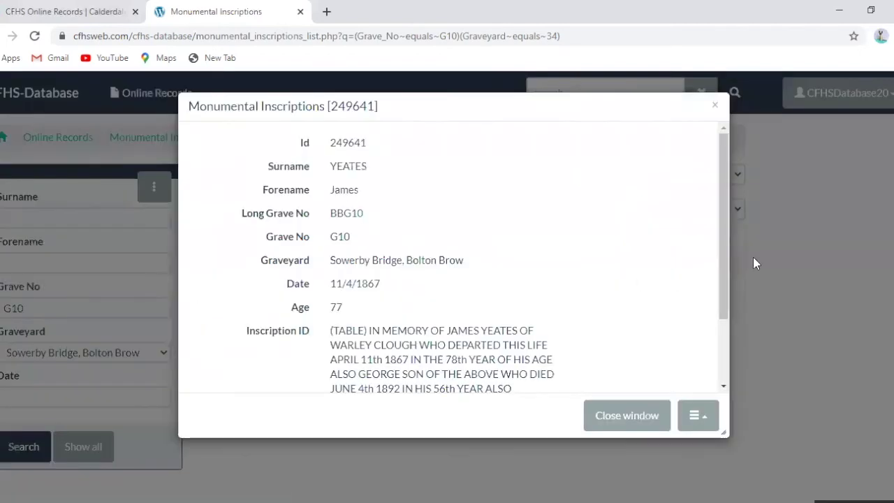
drag(724, 265, 723, 310)
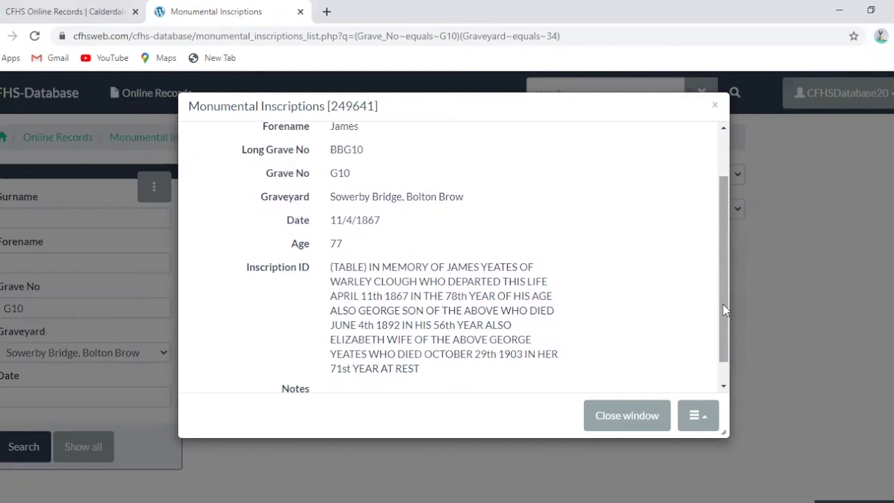
click(627, 419)
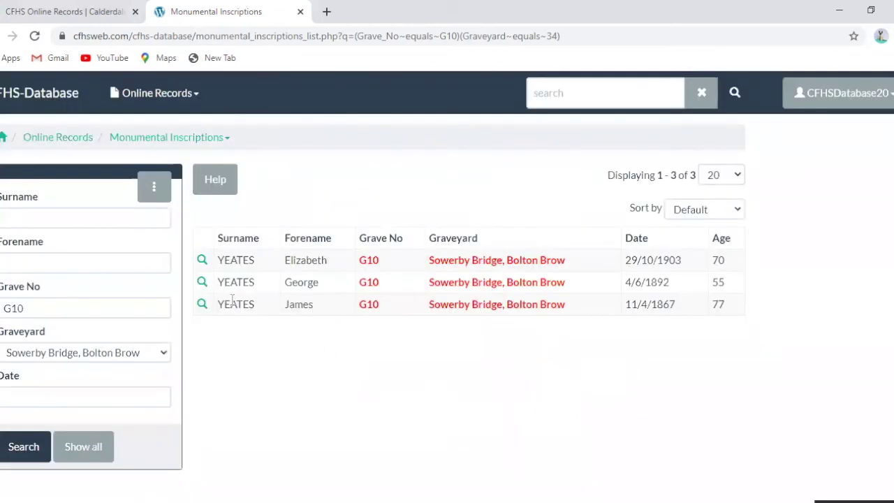
click(202, 262)
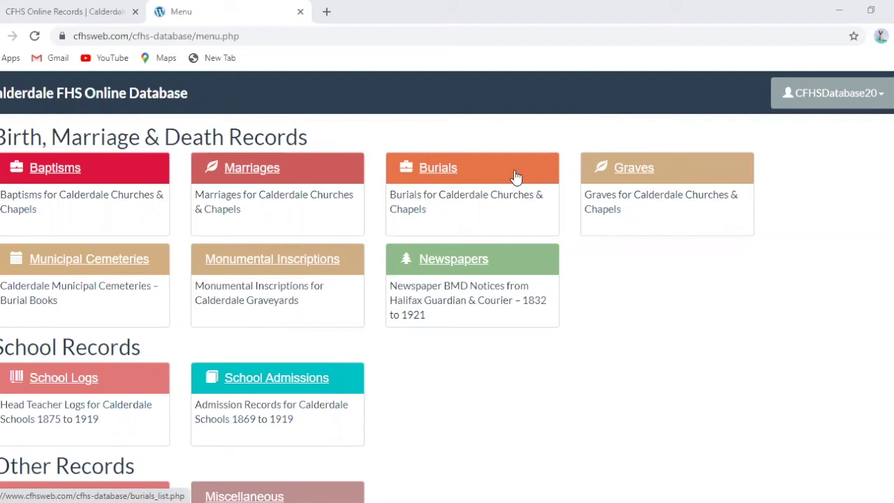
Open the Newspapers database from the main records menu and search by the person's surname and forename
click(463, 266)
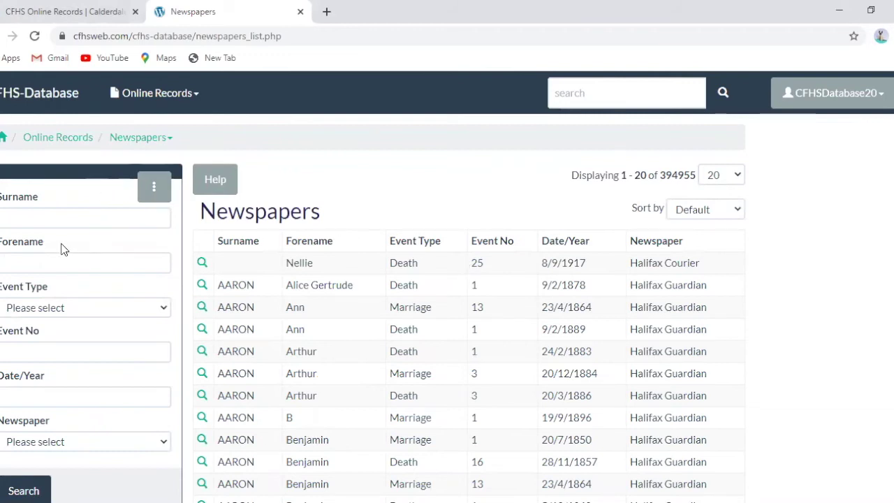
click(42, 216)
text(Aked)
key(Tab)
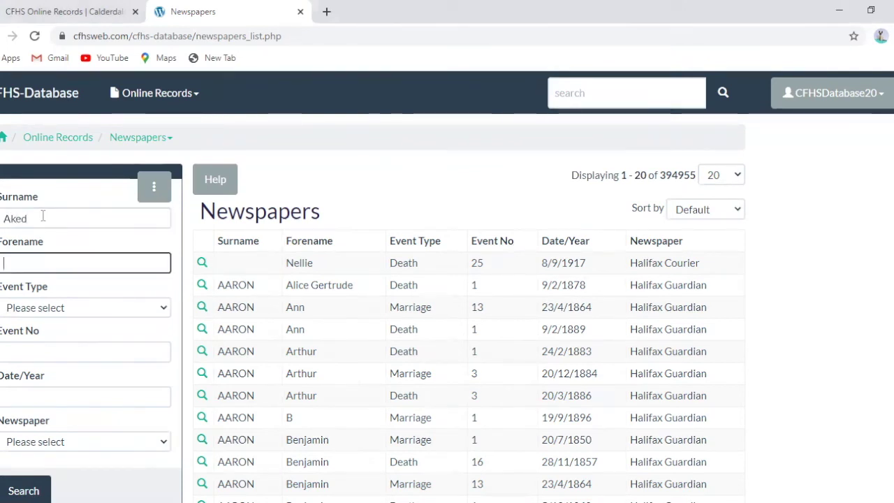
text(Mary)
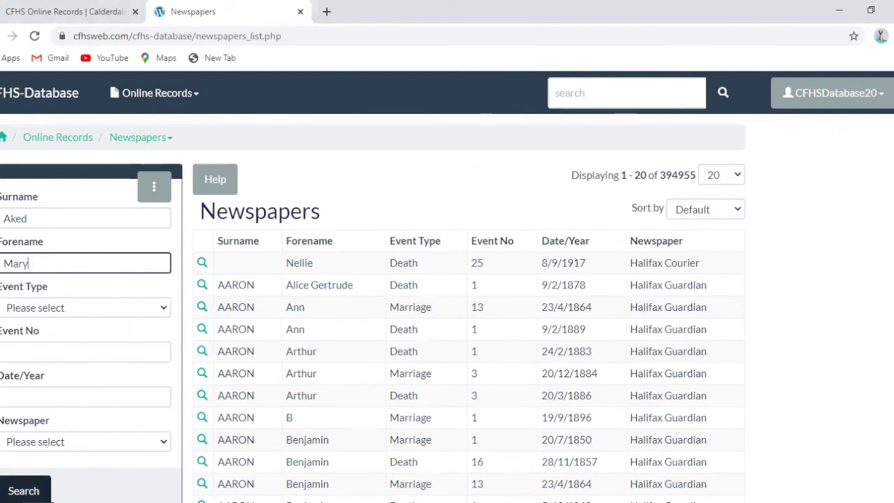
click(23, 490)
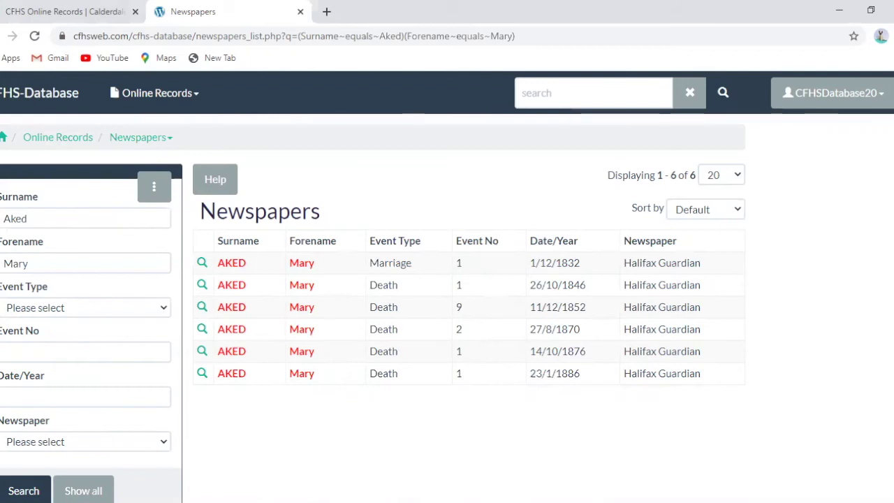
Read the marriage notice dated 1/12/1832, close it, and clear the surname and forename search fields
click(202, 264)
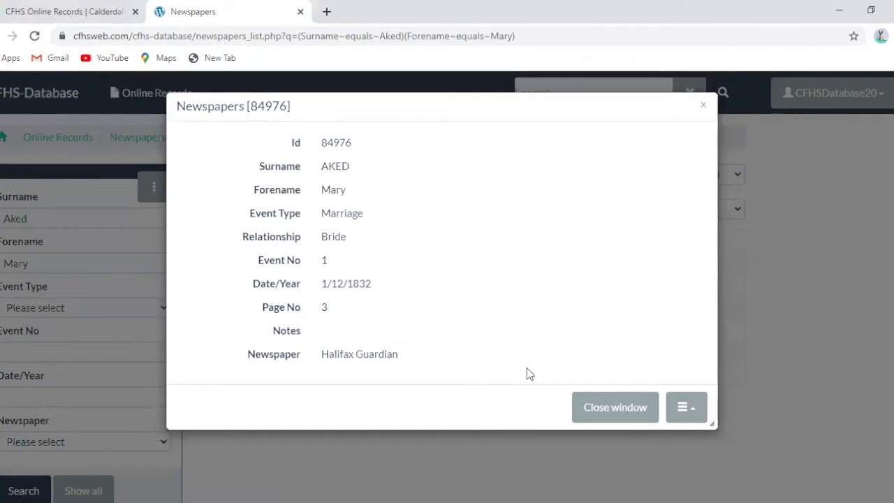
click(598, 408)
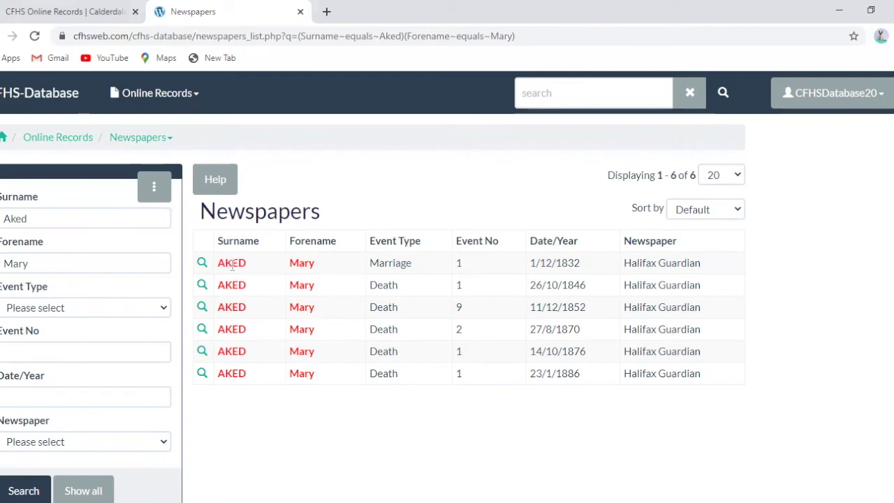
double_click(44, 219)
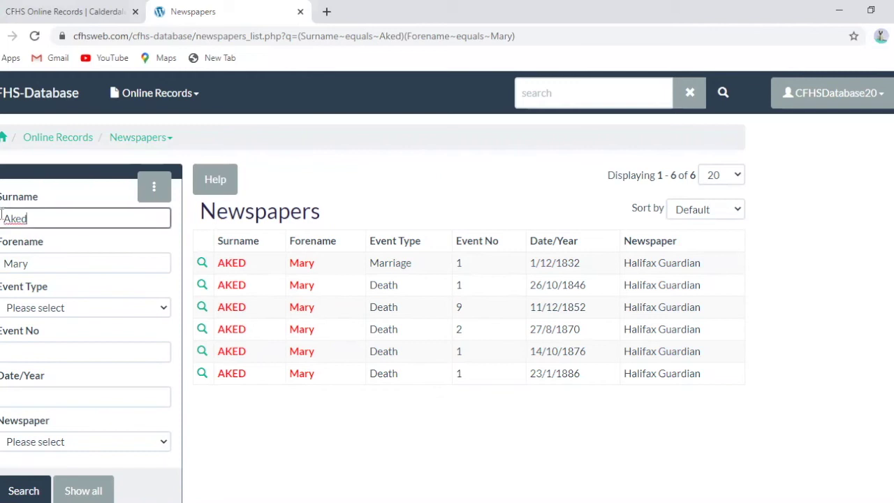
key(Delete)
double_click(51, 263)
key(Delete)
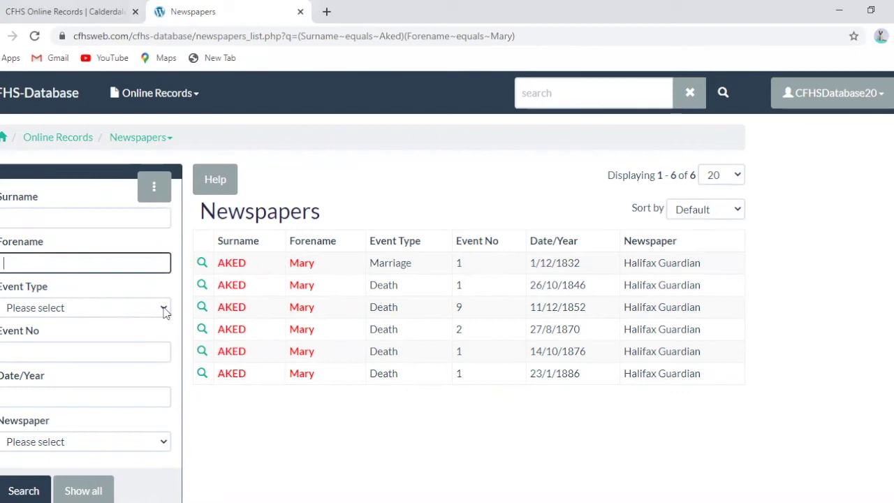
Search the newspapers for event type Marriage, event number 1, date 1/12/1832, in the Halifax Guardian
click(165, 312)
click(69, 363)
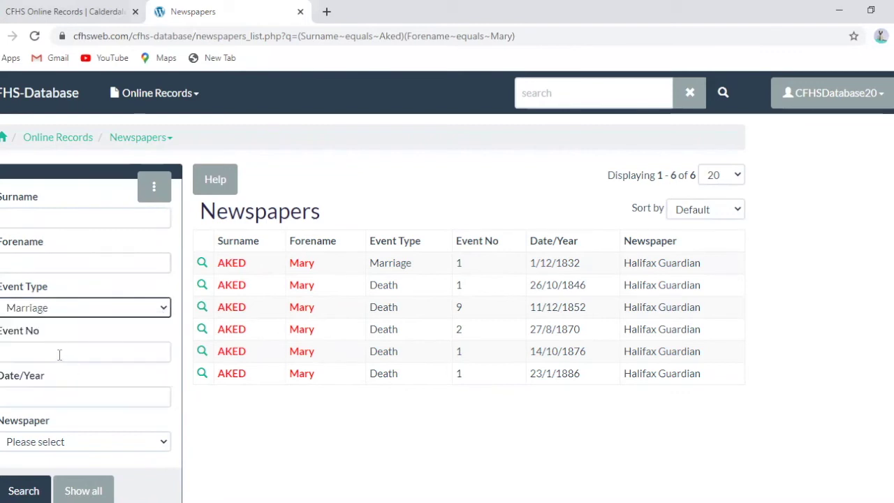
click(59, 354)
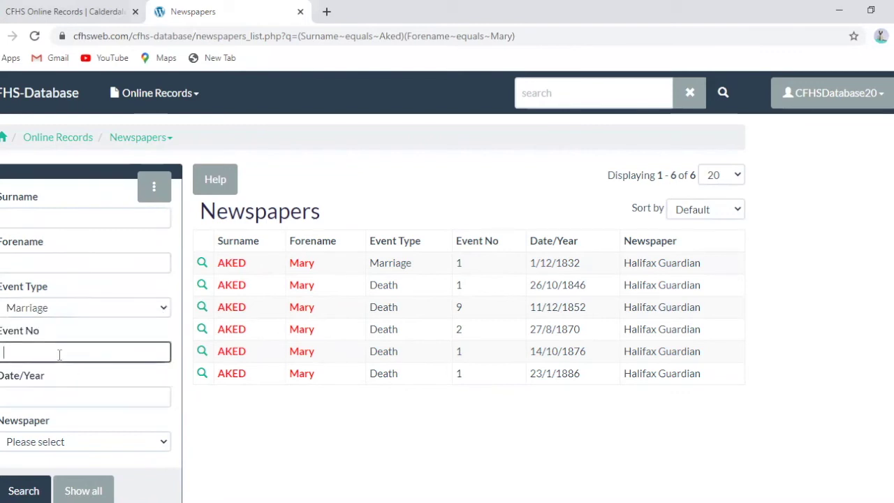
text(1)
click(44, 394)
text(1)
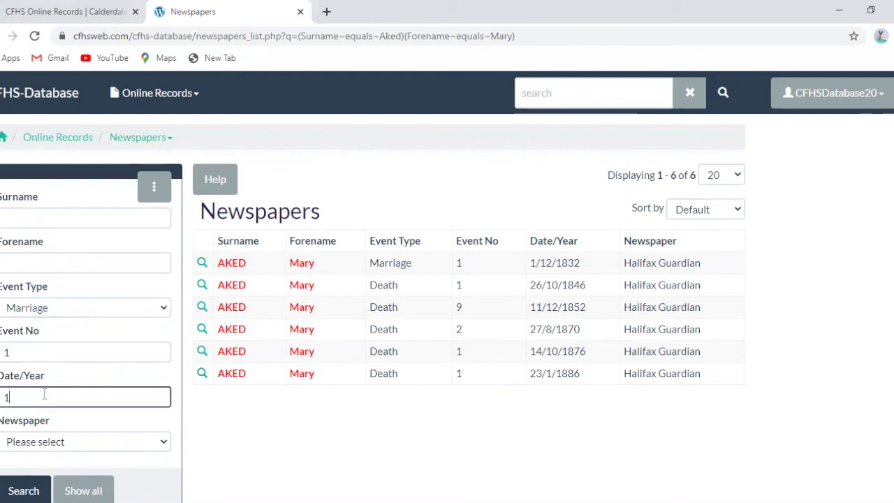
text(/12/1832)
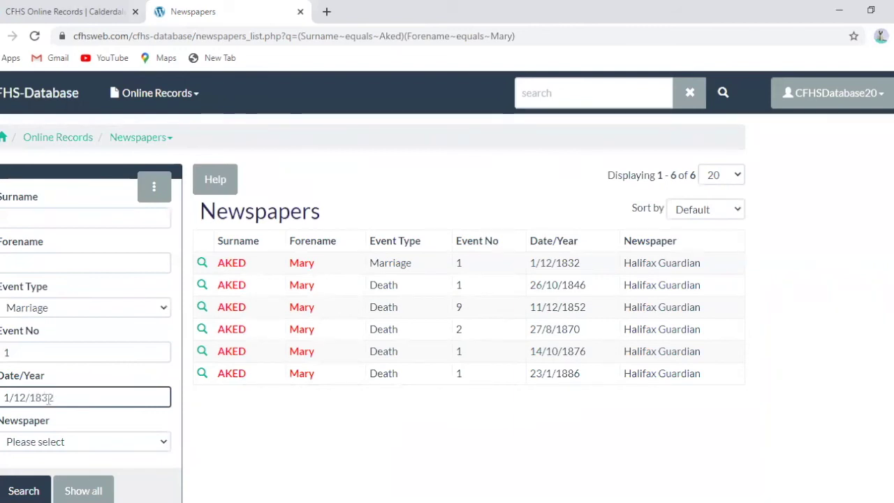
click(160, 441)
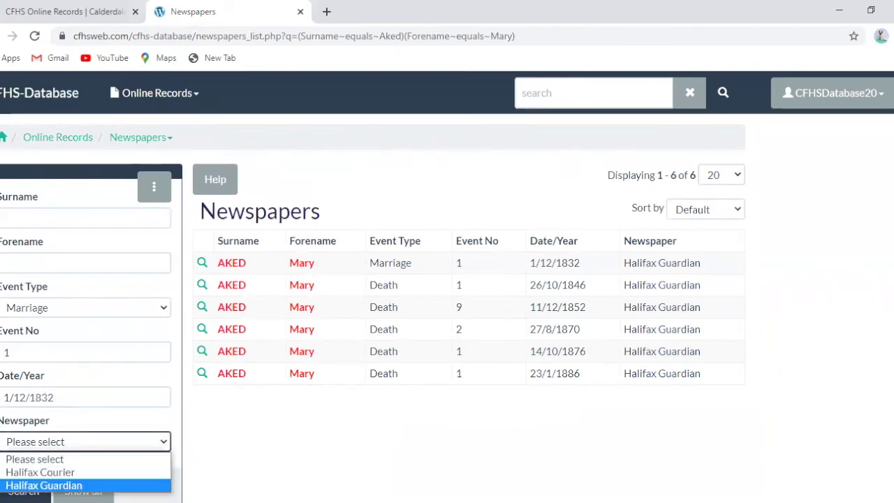
click(43, 484)
click(24, 490)
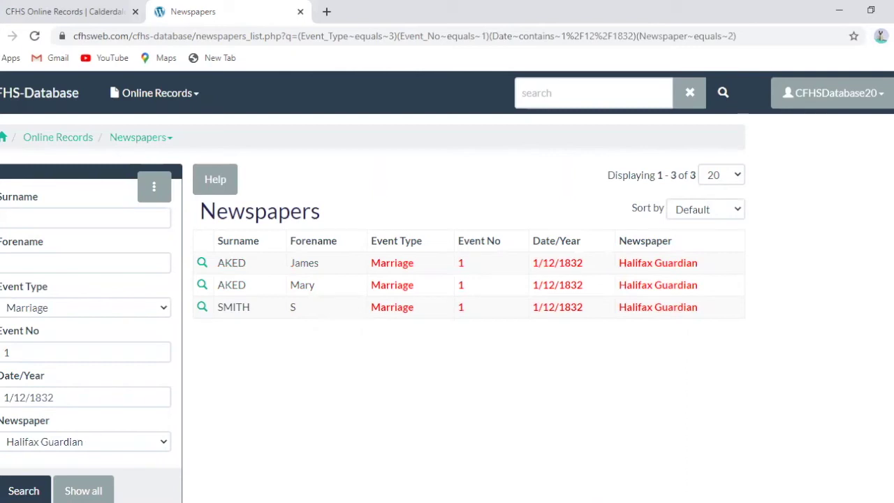
Read the last listed record of this marriage and close it, and do the same with the first listed record
click(201, 308)
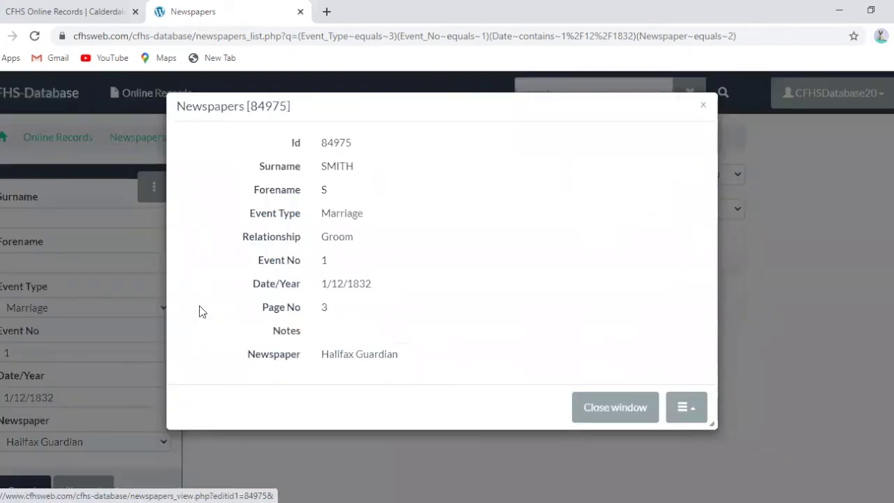
click(615, 408)
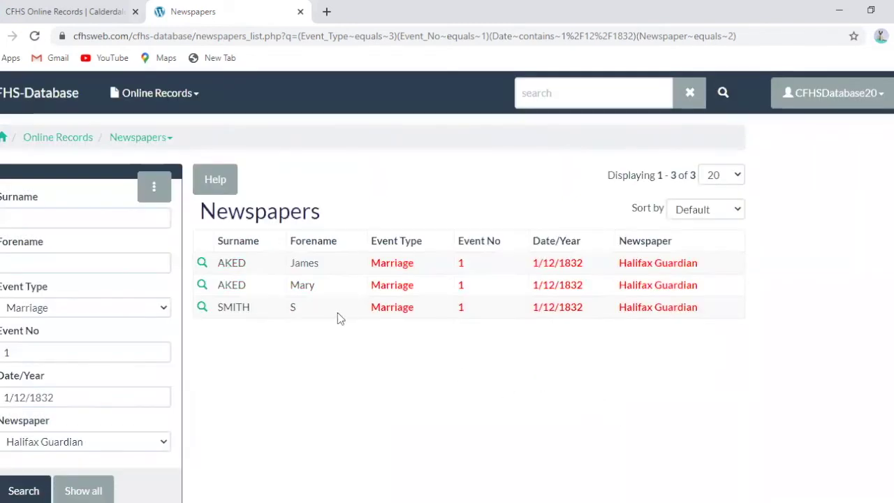
click(202, 264)
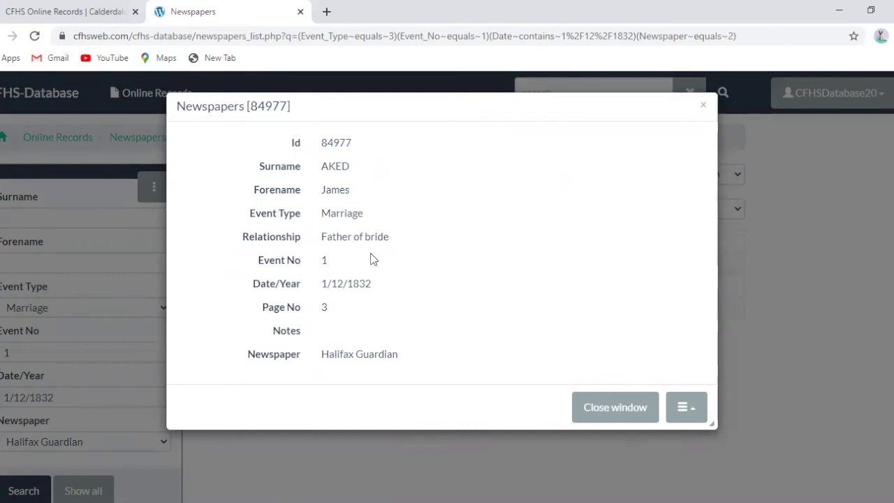
click(620, 407)
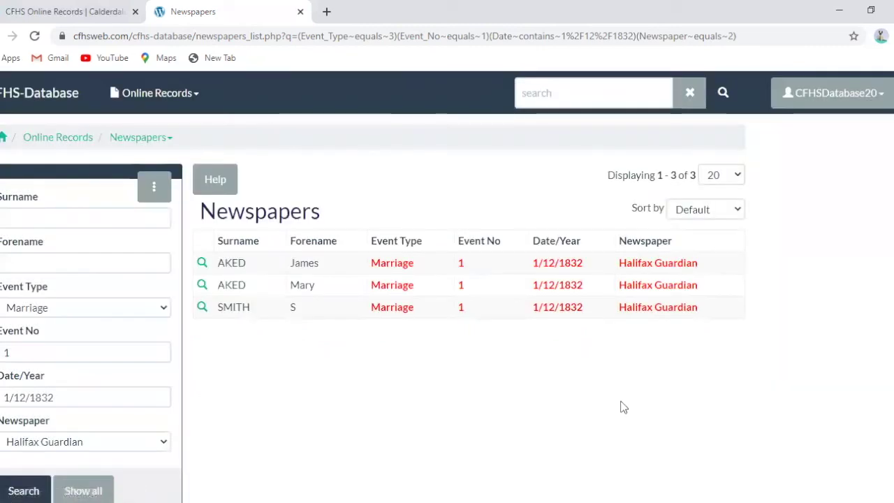
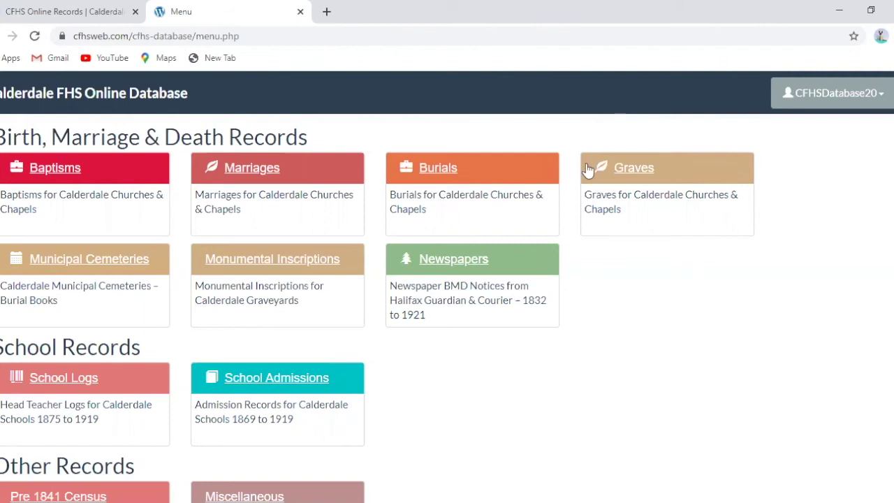
Open the School Logs database and search by the pupil's surname and forename
click(78, 375)
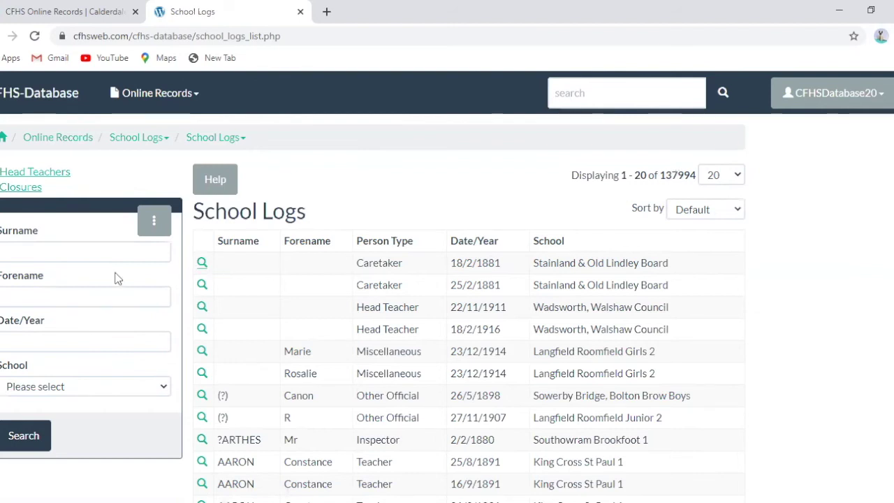
click(69, 255)
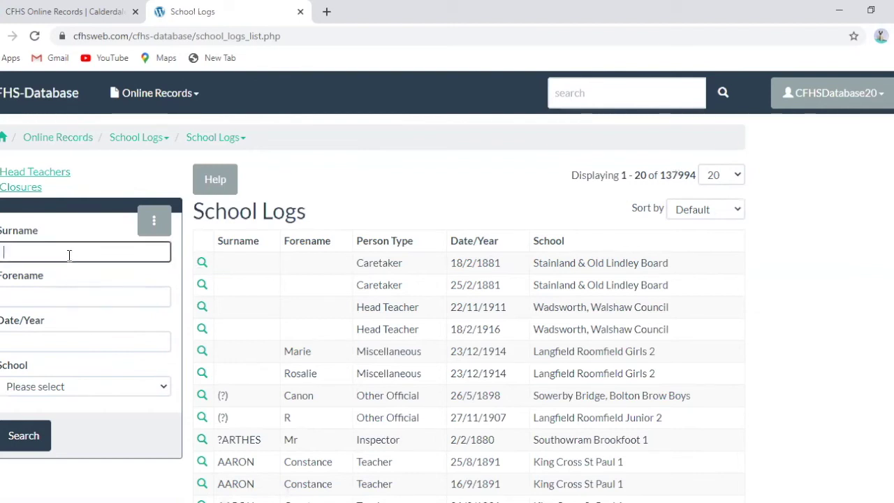
text(Airey)
click(48, 294)
text(Ellen)
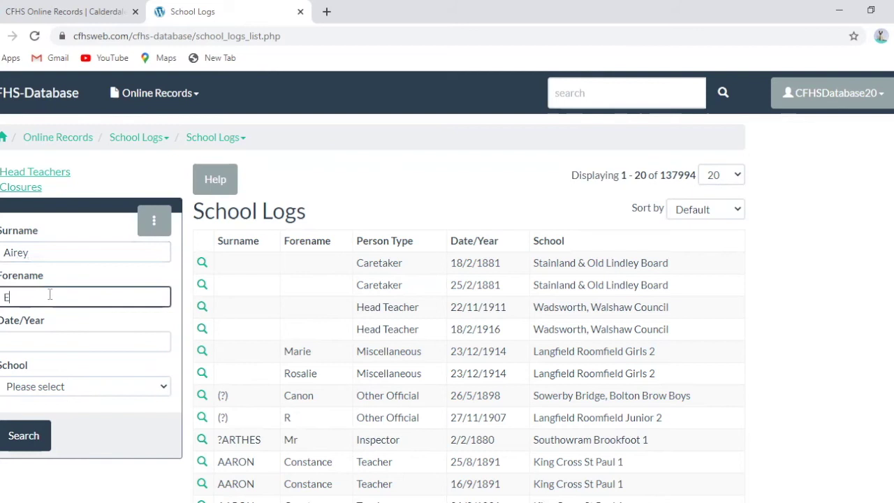
click(21, 435)
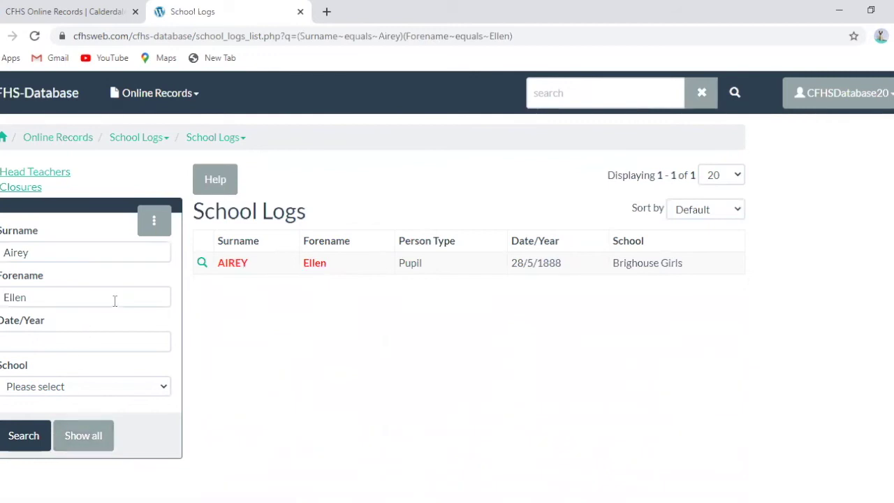
Read the pupil's complete school log record dated 28/5/1888 and close it
click(201, 266)
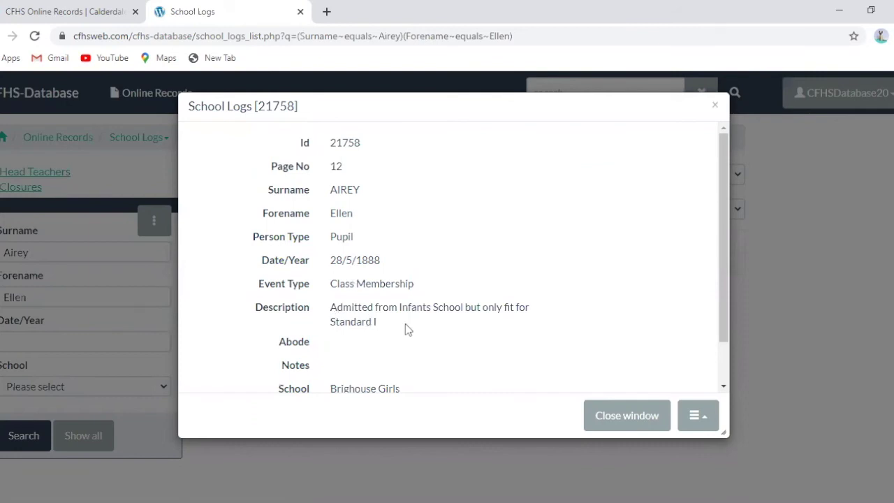
drag(721, 326, 724, 365)
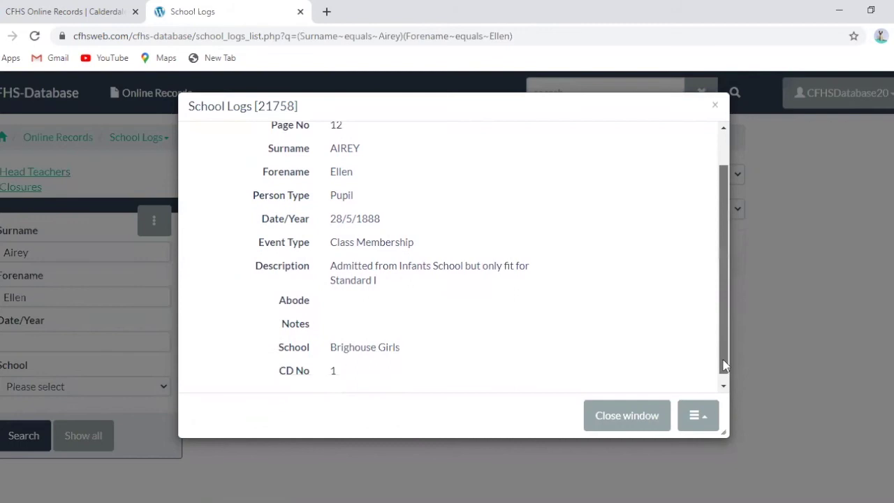
click(599, 417)
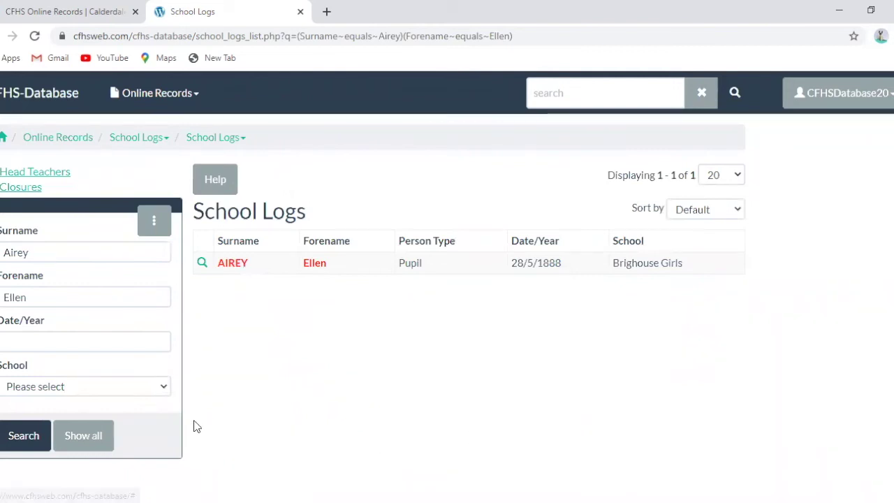
Clear both name fields and search the school logs for school Brighouse Girls with date 5/1888
click(165, 387)
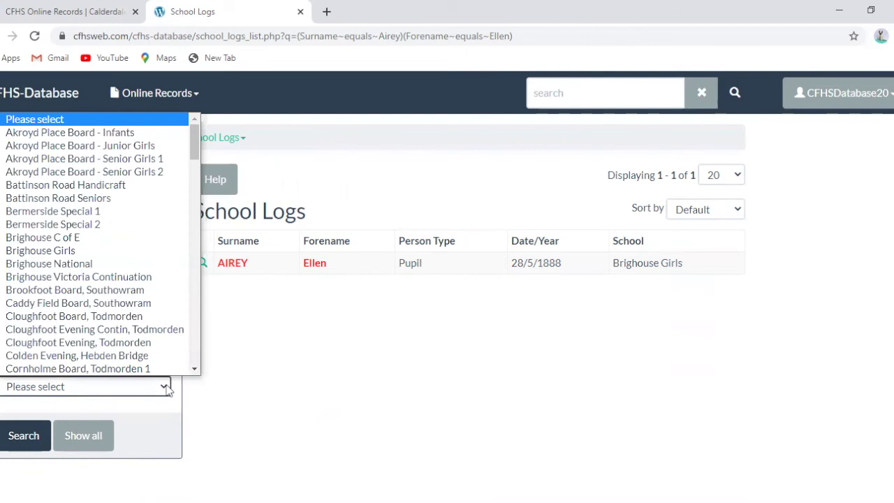
click(130, 252)
click(42, 254)
key(ctrl+a)
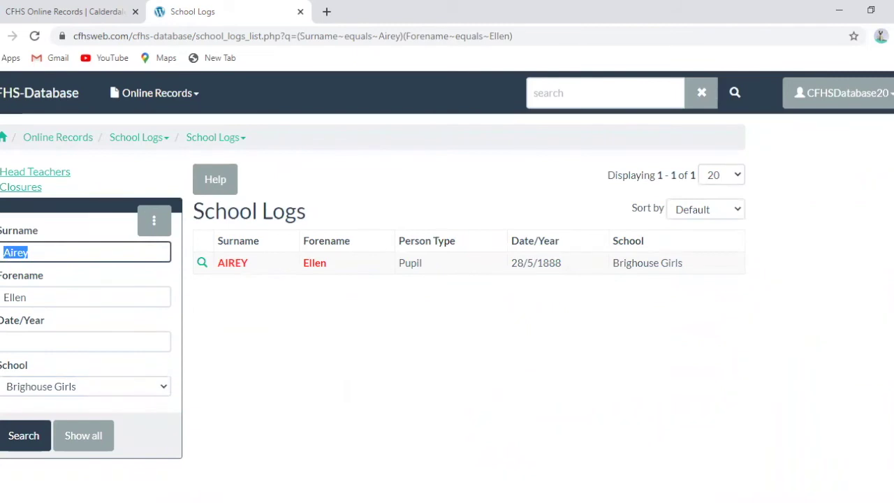
key(BackSpace)
drag(26, 297, 4, 291)
key(BackSpace)
click(26, 335)
text(5/)
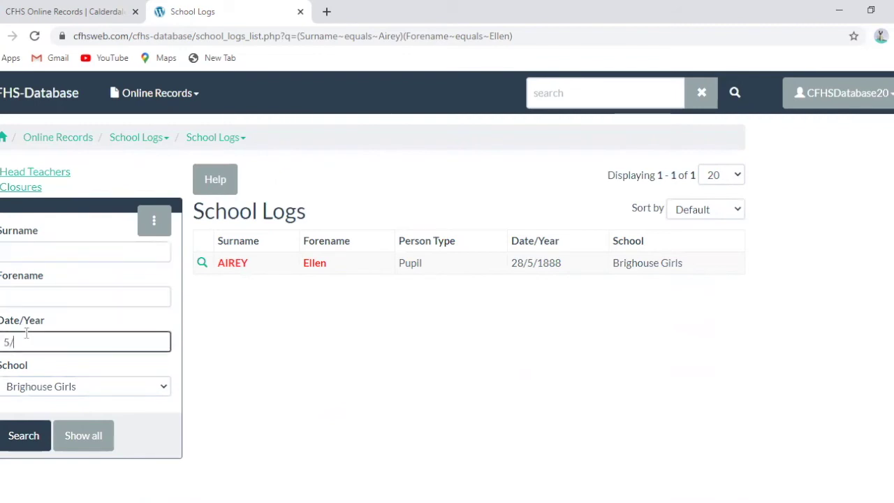
text(1888)
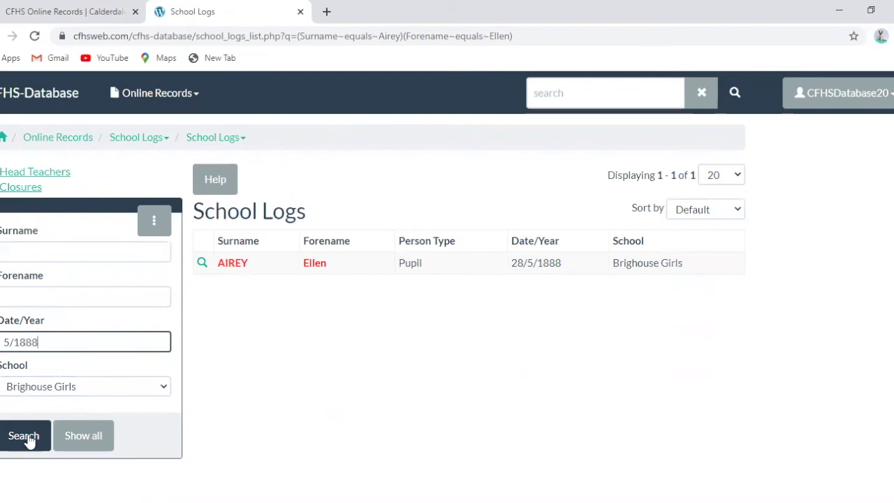
click(28, 438)
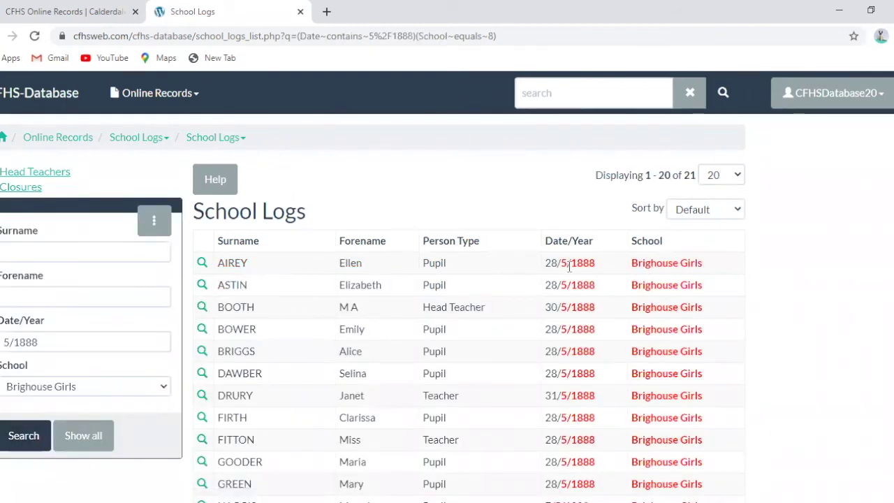
Sort the school log results by date, and read and close the pupil record dated 7/5/1888
click(730, 212)
click(694, 251)
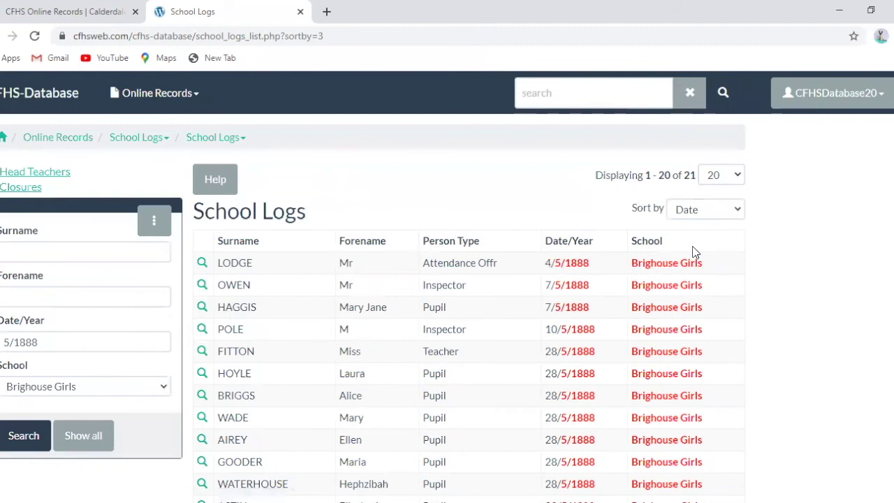
click(201, 307)
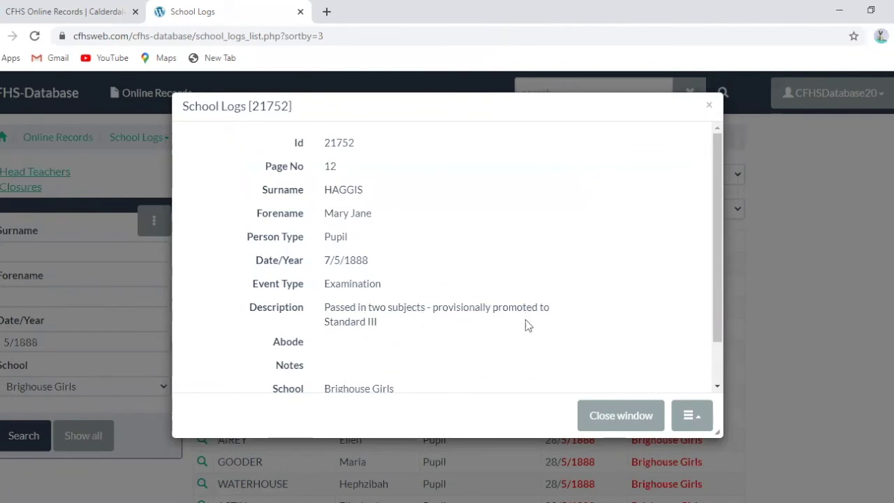
click(610, 416)
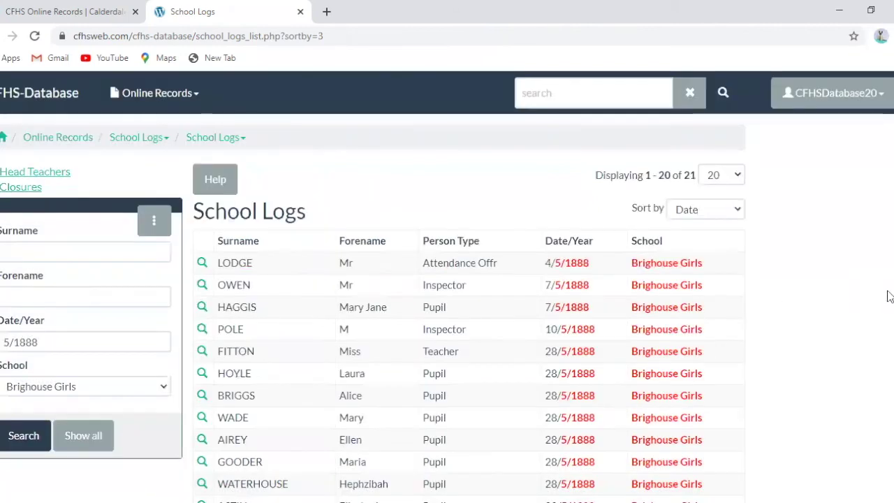
Read the head teacher's school log record dated 30/5/1888 and close it
scroll(888, 296, down, 4)
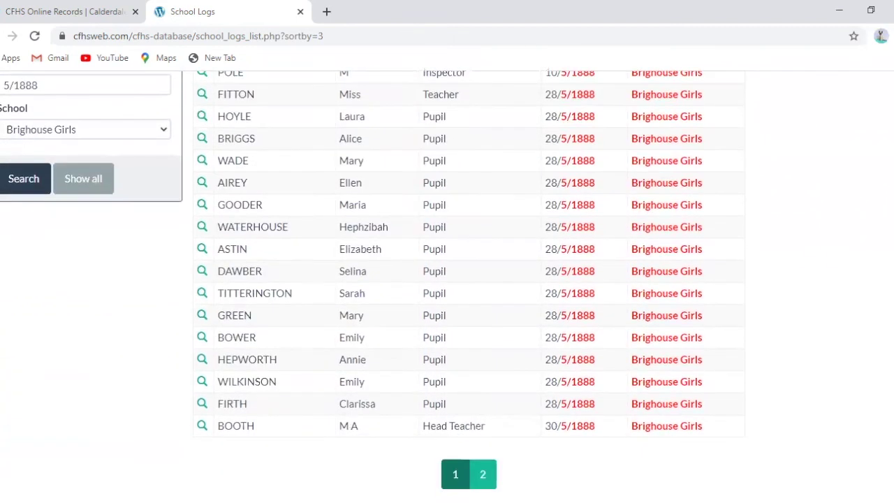
click(202, 427)
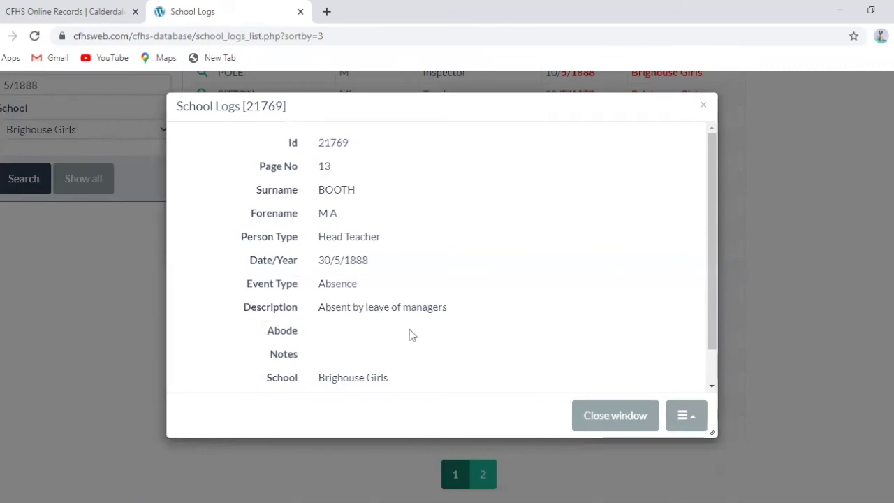
click(620, 416)
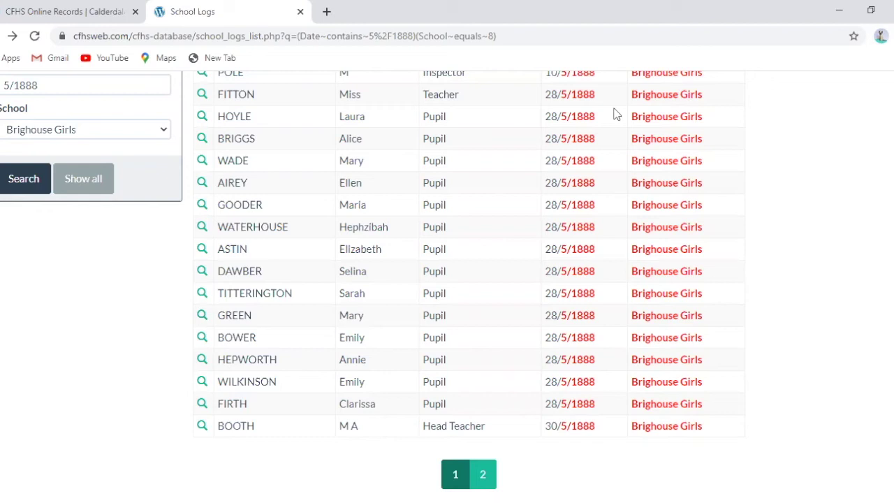
Clear the school and date filters and search all school logs for the keyword cane
click(163, 131)
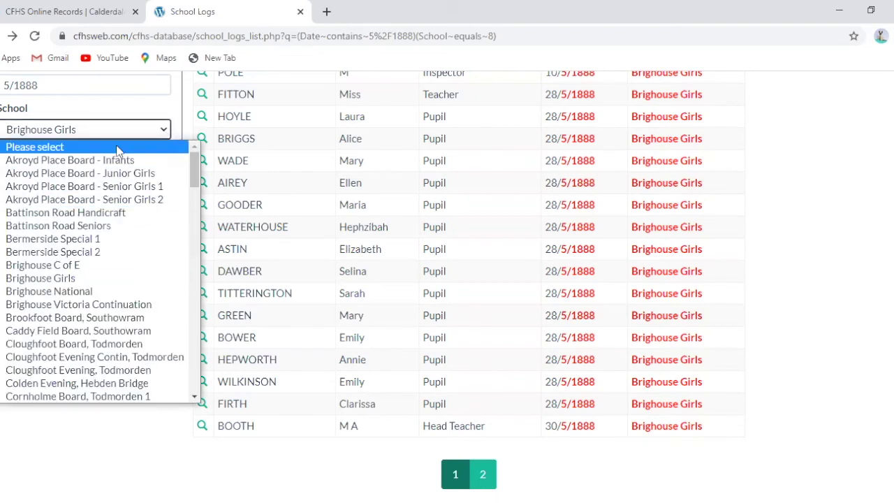
click(118, 150)
scroll(144, 105, up, 4)
key(shift+Tab)
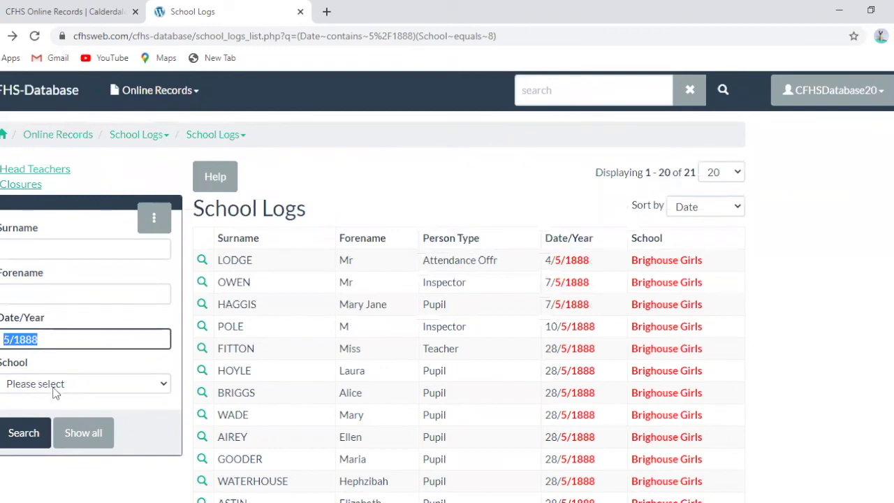
key(BackSpace)
click(530, 96)
text(cane)
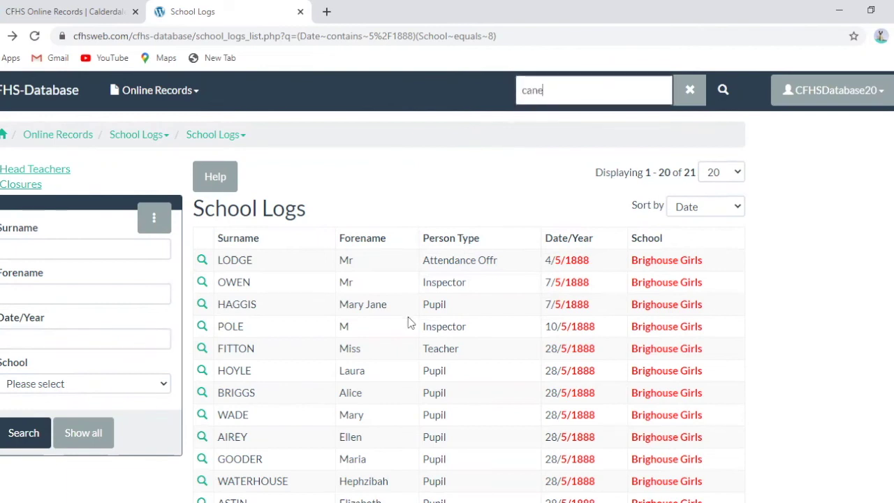
key(Return)
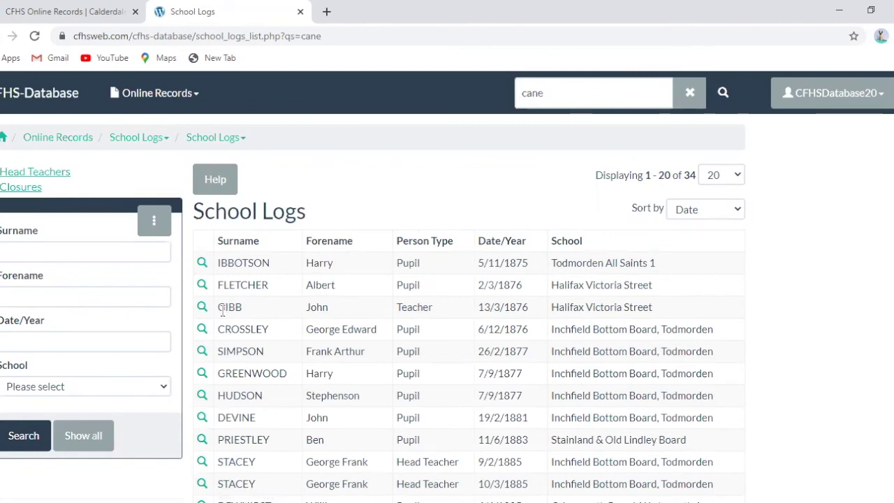
Read and close the pupil records dated 2/3/1876 and 26/2/1877, and look through the remaining cane results
click(203, 286)
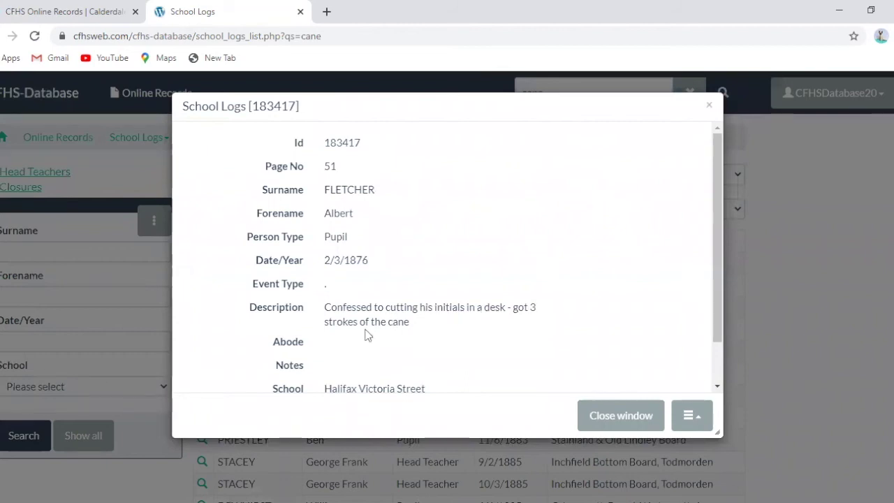
click(598, 415)
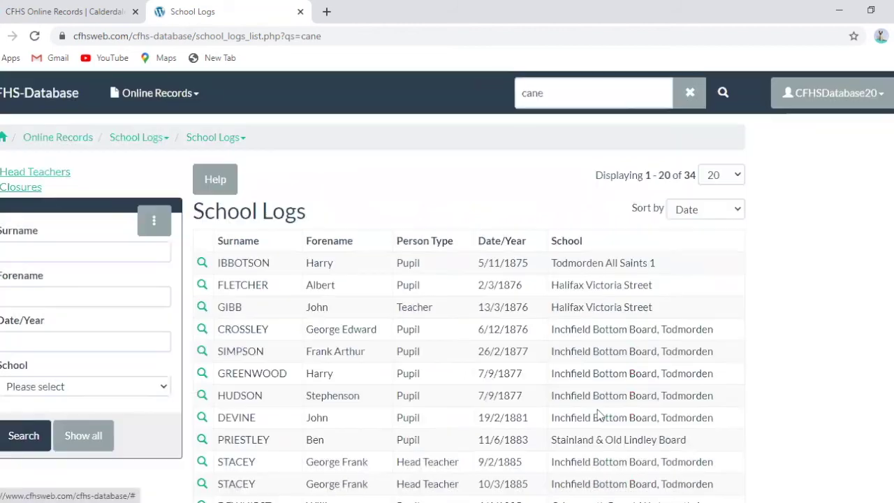
click(200, 353)
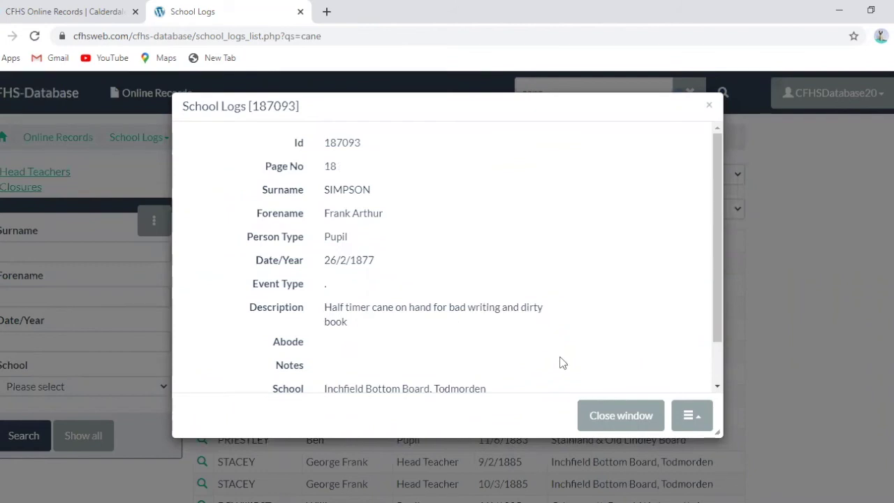
click(610, 415)
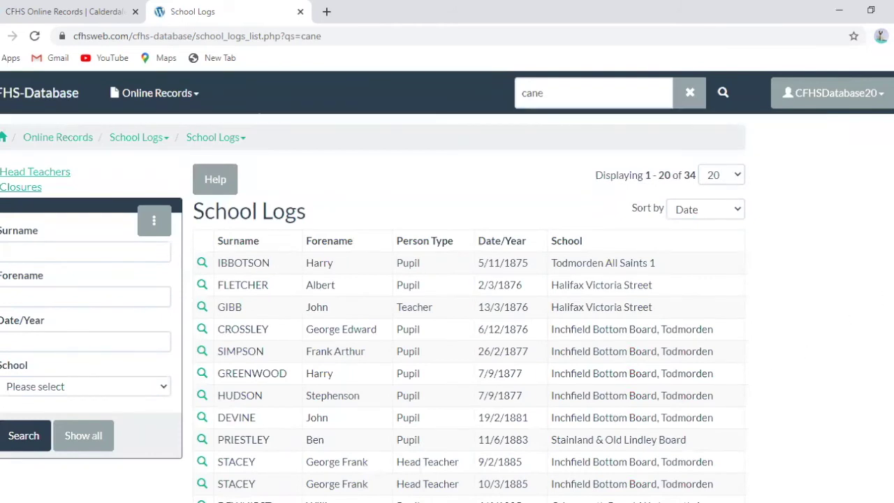
scroll(447, 286, down, 4)
scroll(447, 286, up, 4)
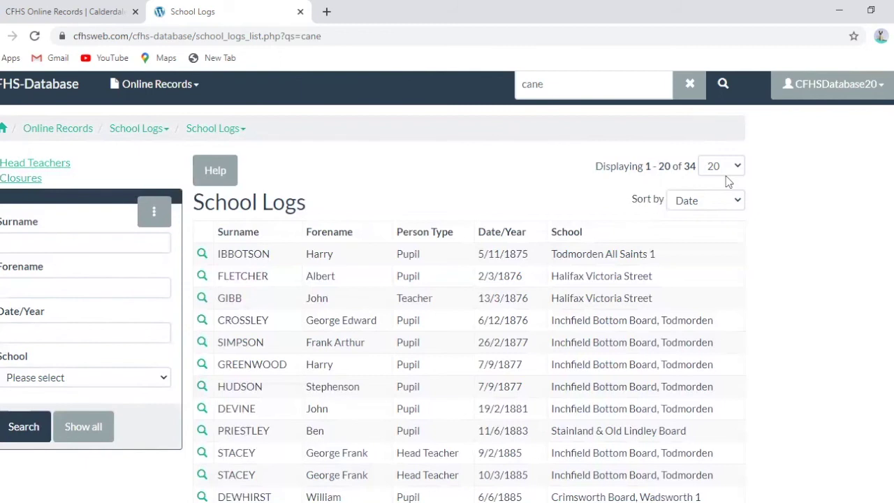
Search the school log head teachers by surname, and read and close the matching record for Parkinson Lane Special
click(37, 167)
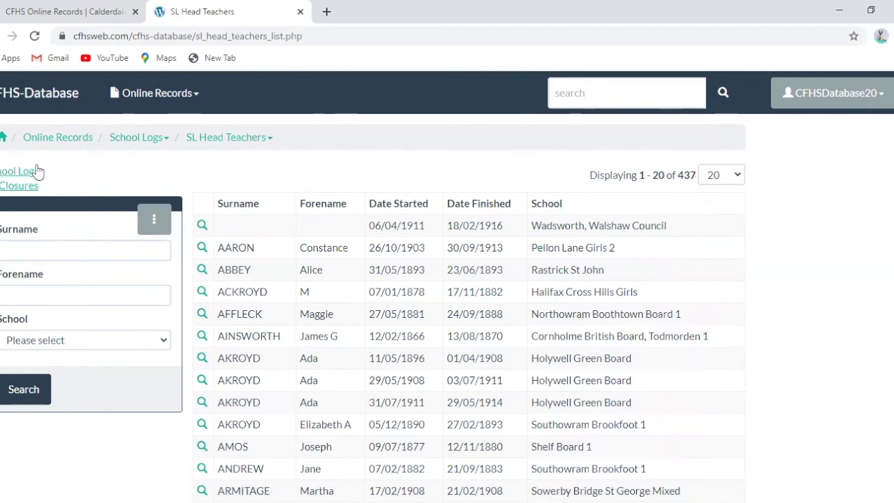
click(33, 248)
text(S)
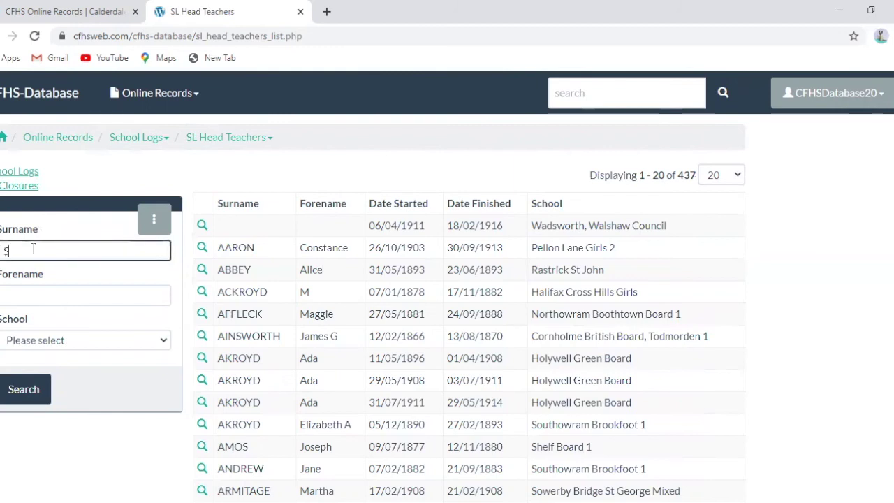
text(mith)
click(23, 395)
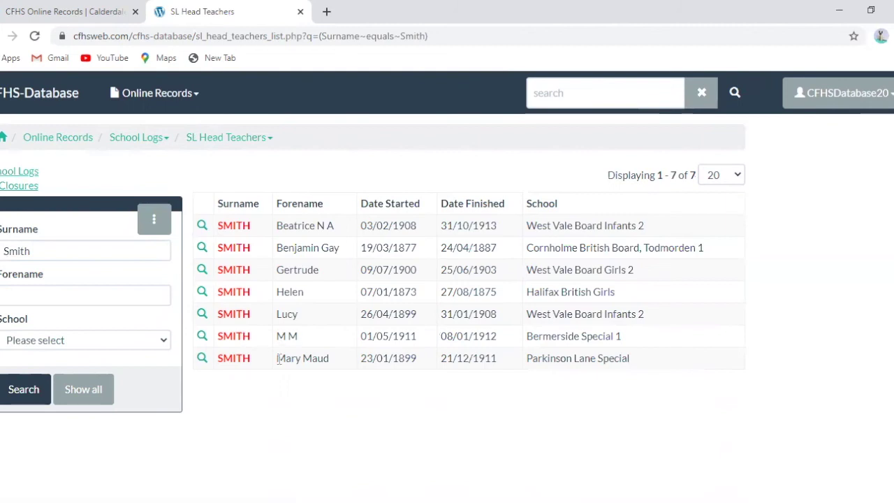
click(201, 358)
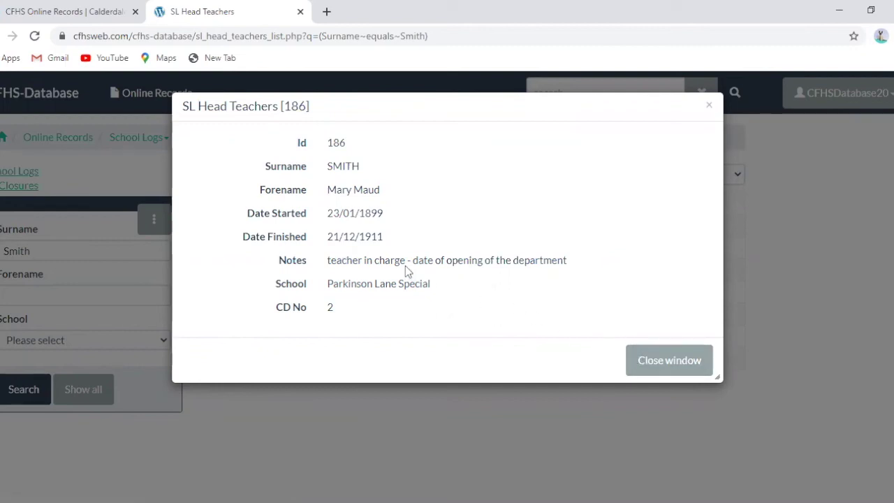
click(662, 367)
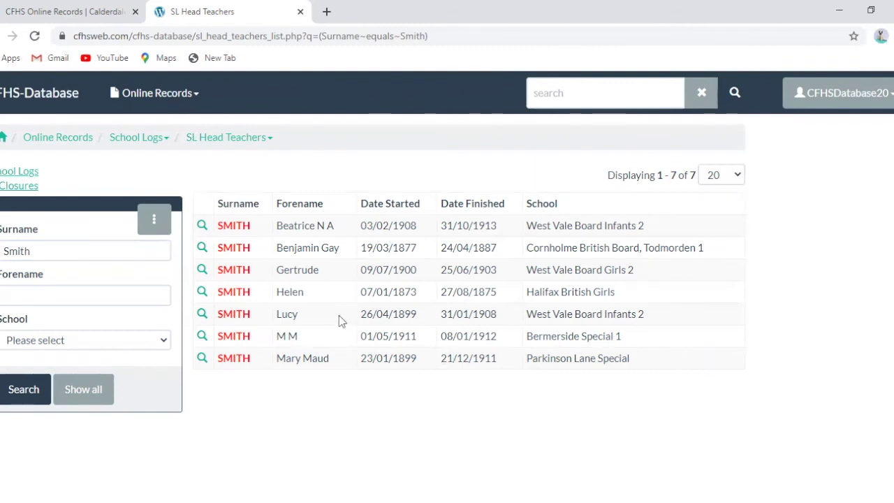
Search the school closures for start dates containing 1901
click(30, 192)
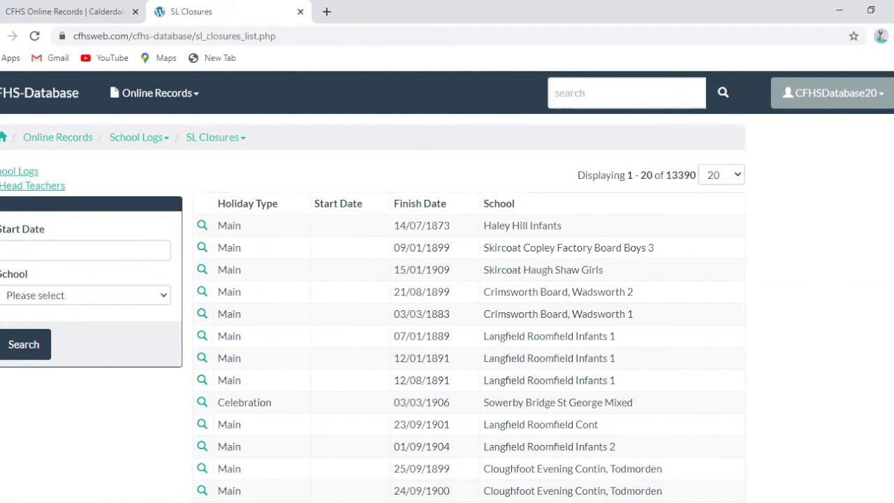
click(34, 252)
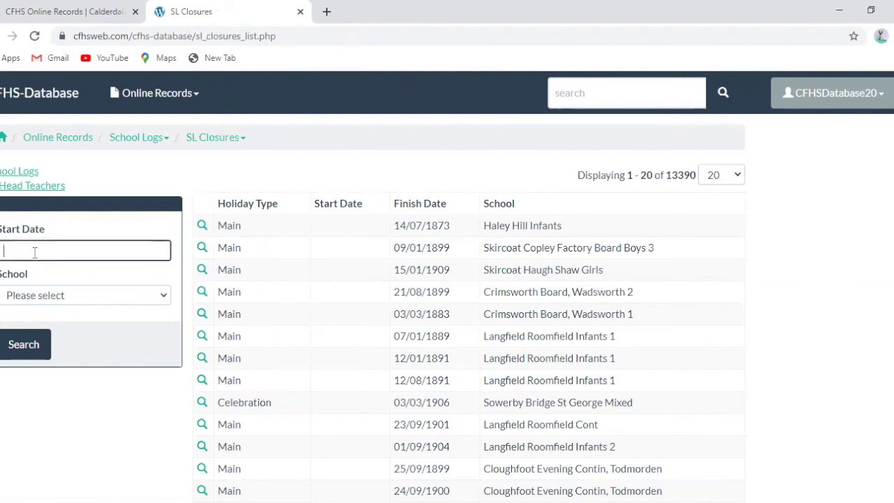
text(1901)
click(21, 341)
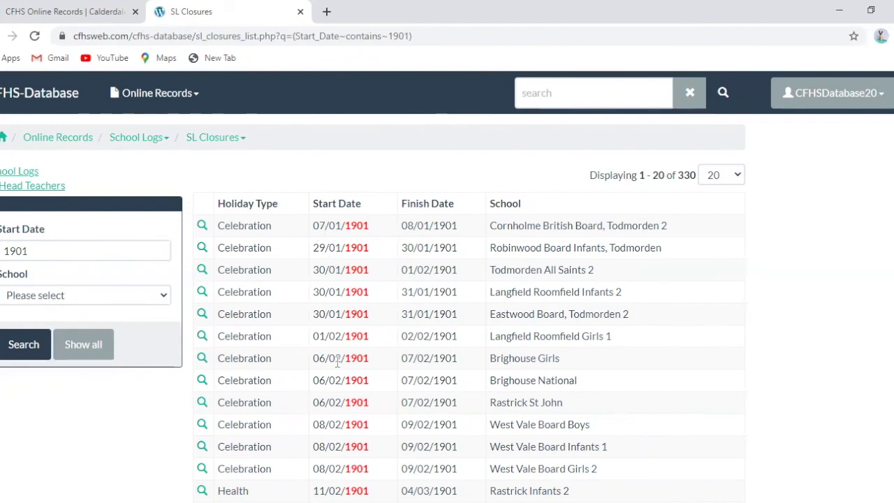
Read and close the Brighouse Girls closure record starting 06/02/1901, and look through the rest of the closures listed
click(201, 359)
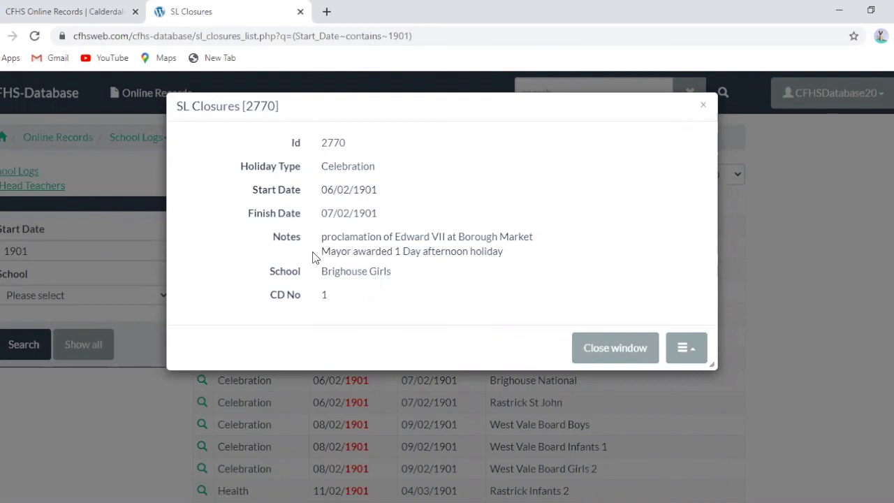
click(612, 351)
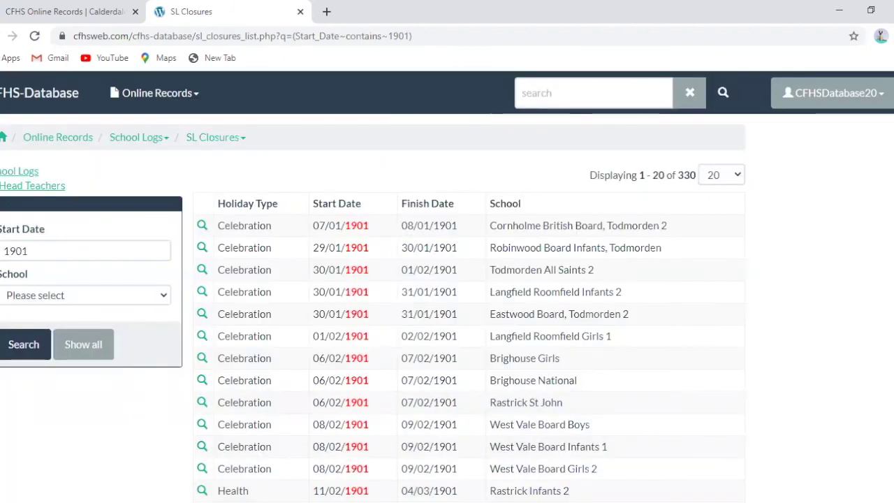
scroll(446, 286, down, 3)
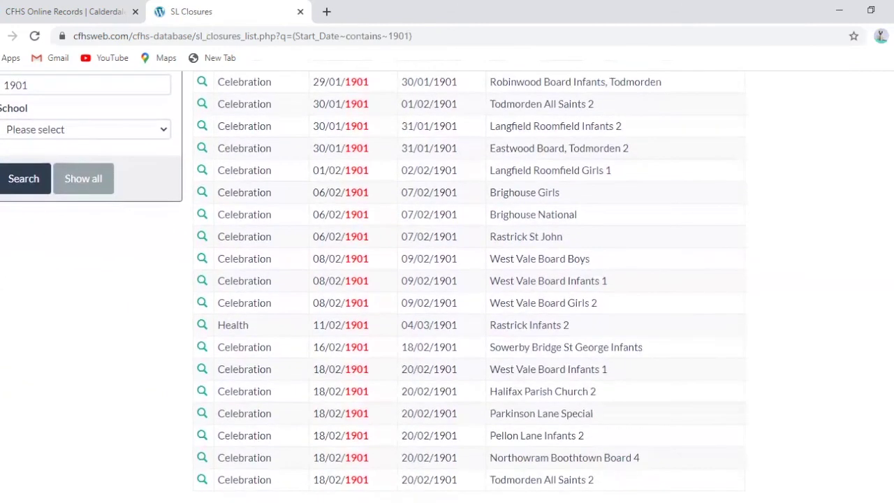
scroll(372, 279, down, 1)
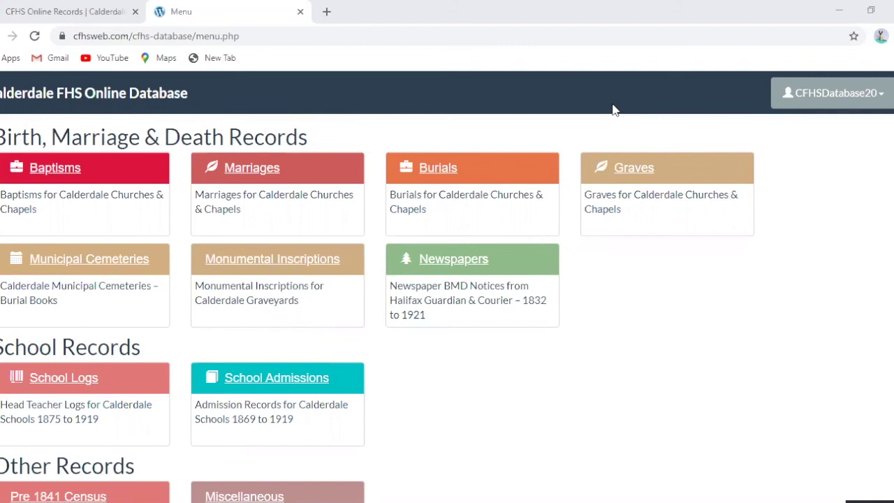
Open the School Admissions records and search for a pupil by surname and forename
click(266, 376)
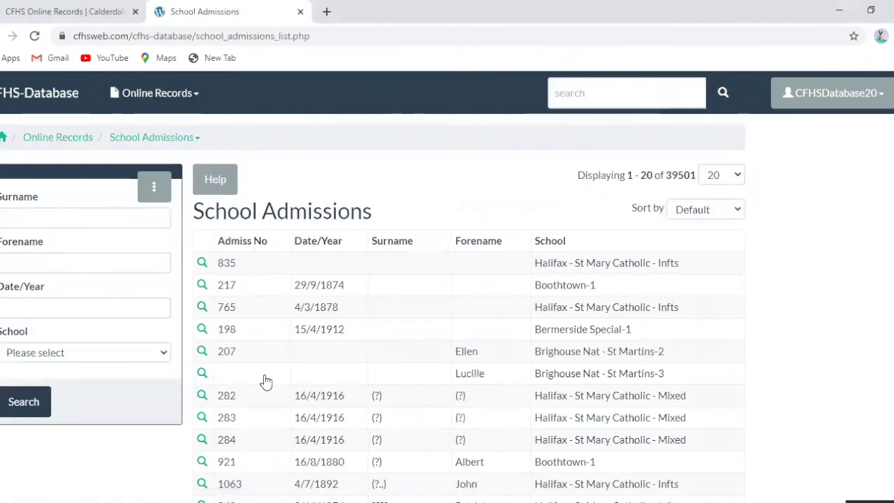
click(105, 219)
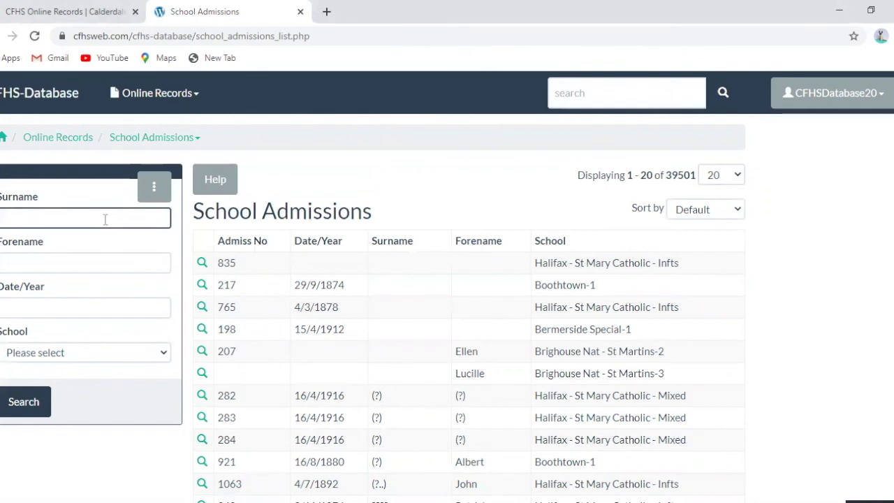
text(Berry)
click(82, 263)
text(Lo)
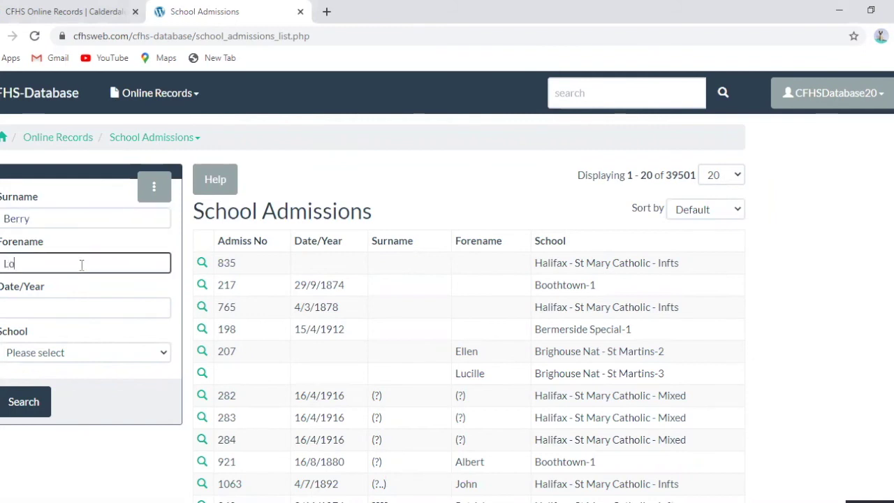
text(uisa May)
click(23, 402)
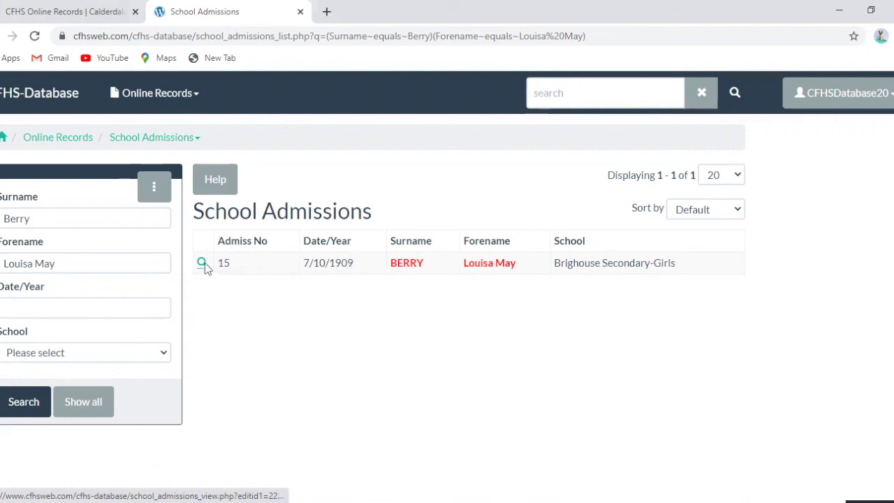
Read the pupil's complete admission record for Brighouse Secondary-Girls dated 7/10/1909 and close it
click(203, 264)
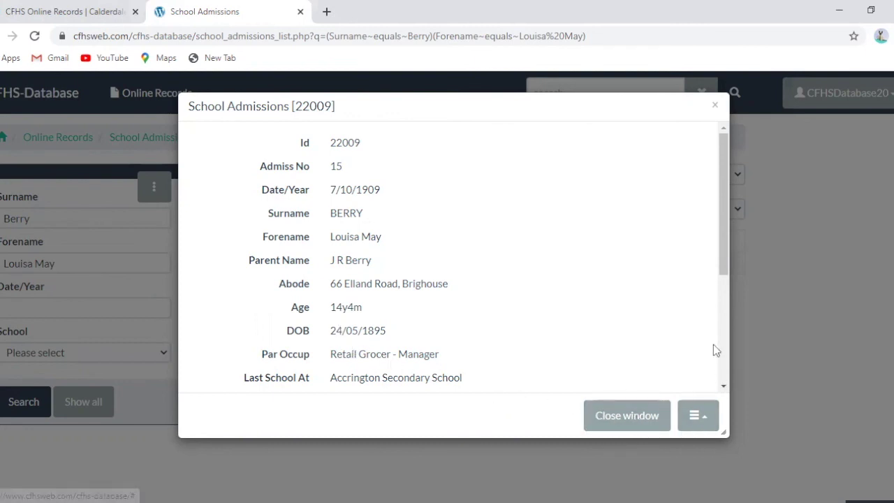
drag(724, 261, 734, 364)
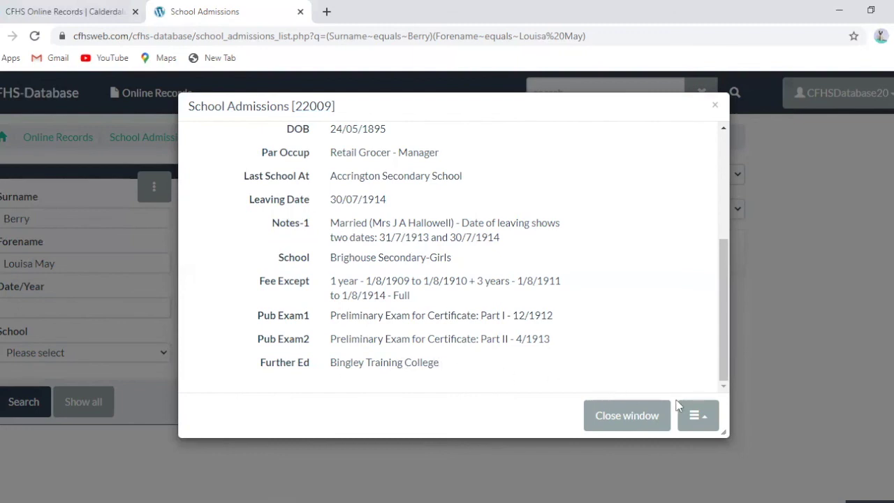
click(649, 419)
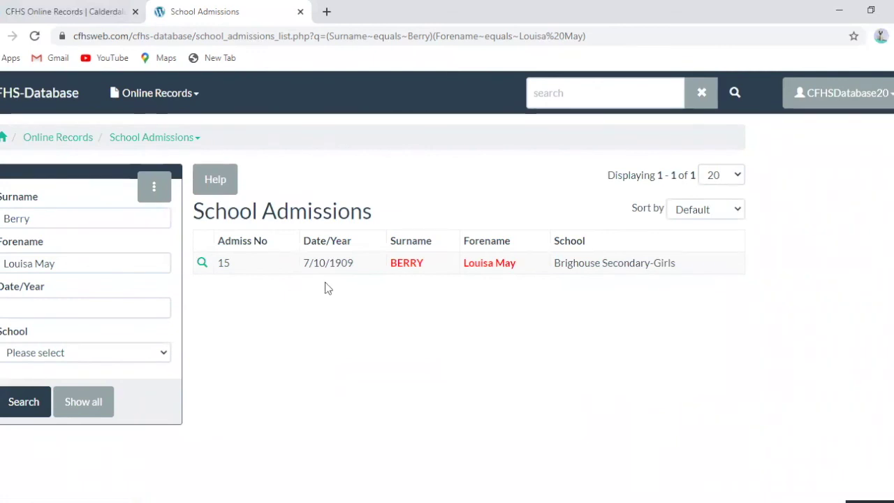
Search the Pre 1841 Census records by surname and sort the results by township
click(155, 100)
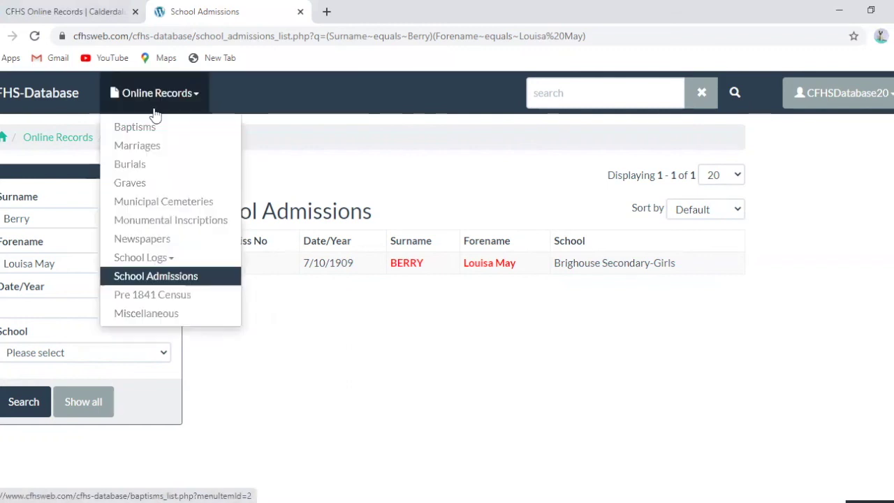
click(166, 296)
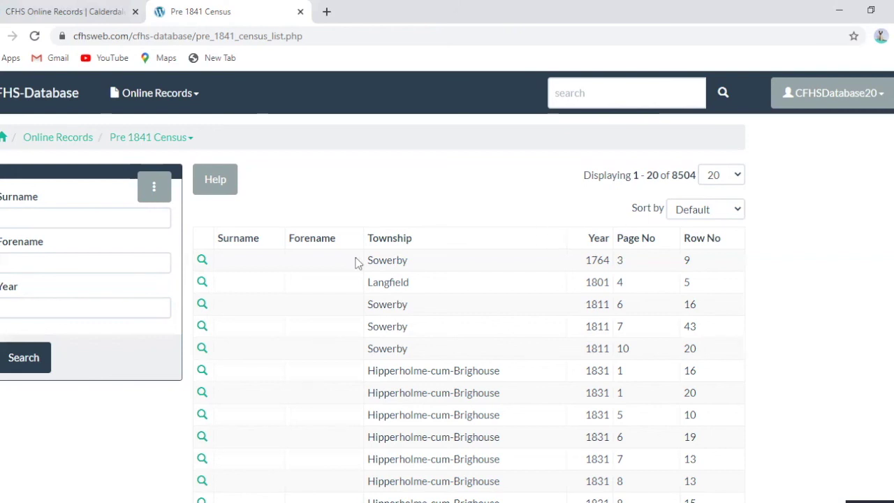
click(79, 220)
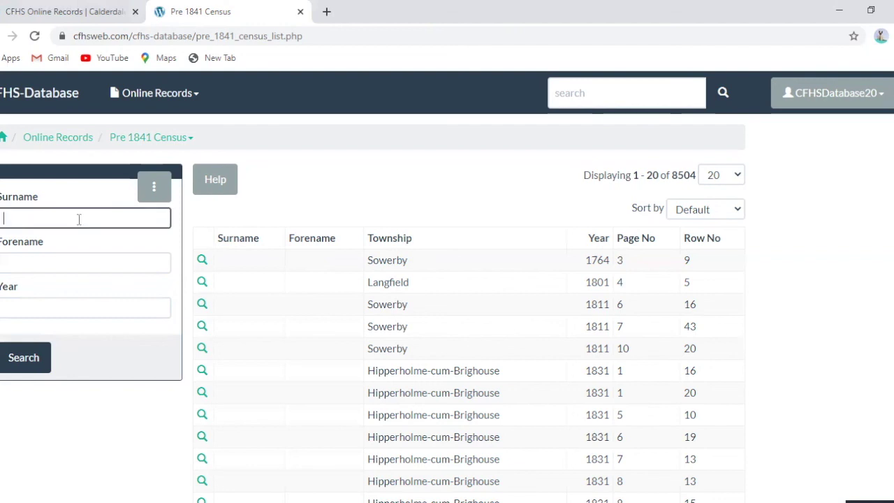
text(Sutcliffe)
click(30, 355)
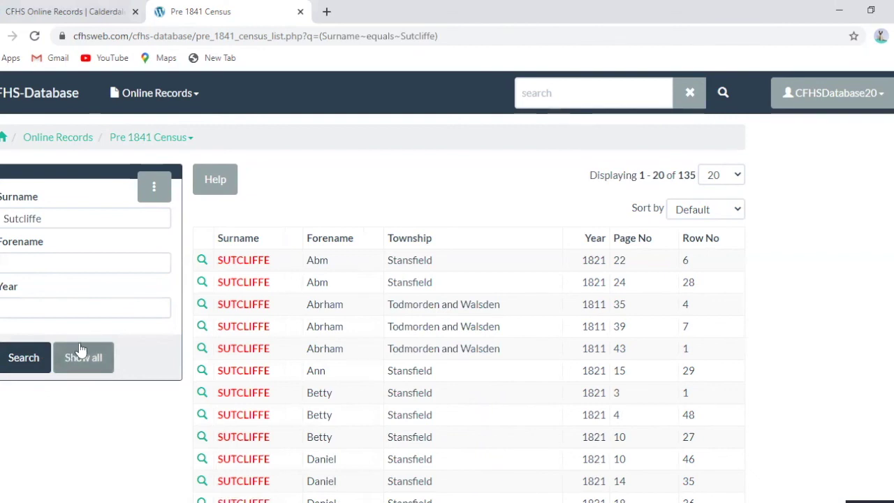
click(728, 210)
click(711, 250)
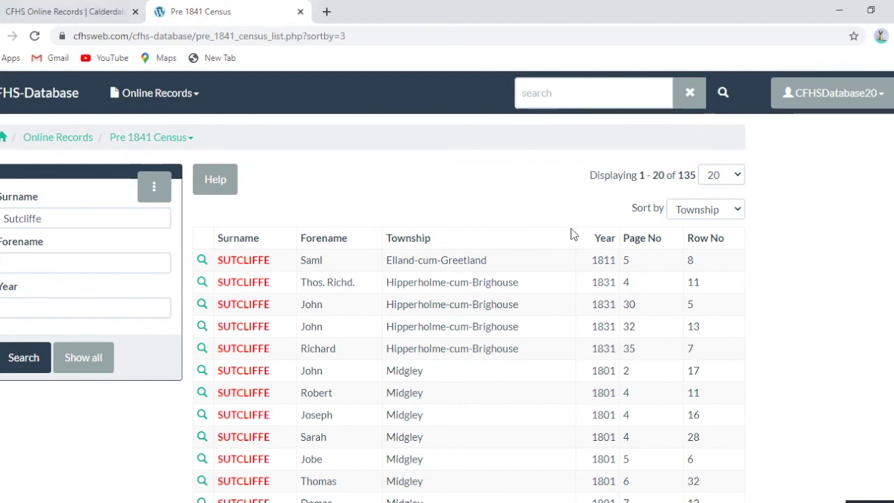
Open the Miscellaneous records, check which databases can be chosen, and search all of them by surname
click(146, 103)
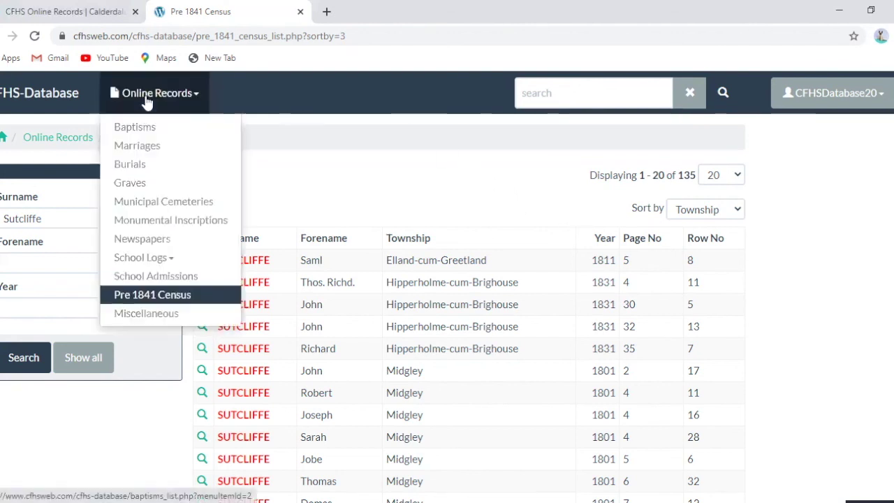
click(146, 313)
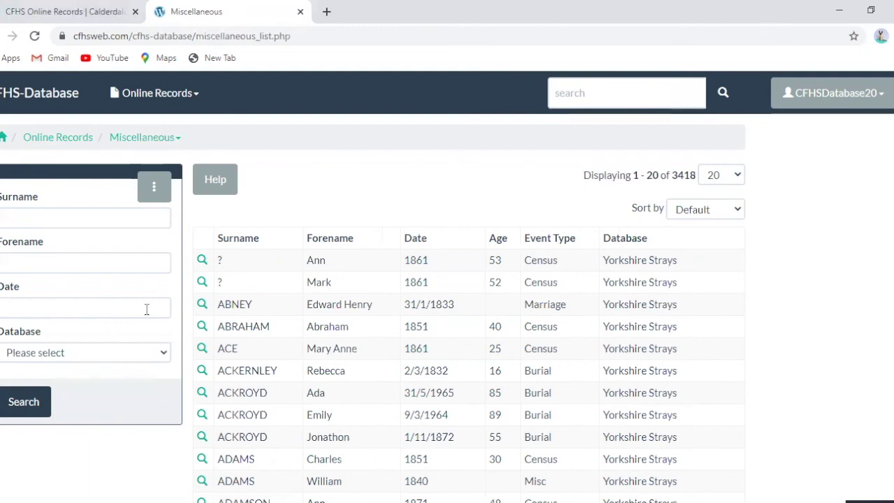
click(161, 352)
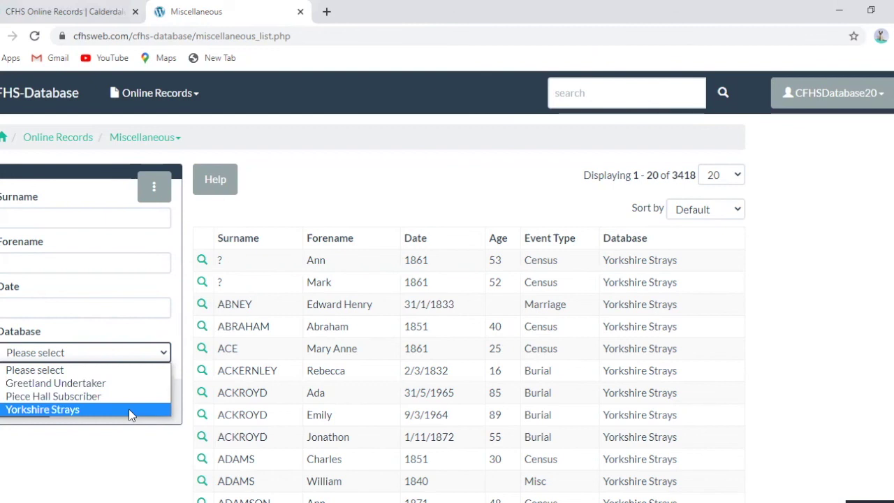
click(27, 215)
text(Sutcliffe)
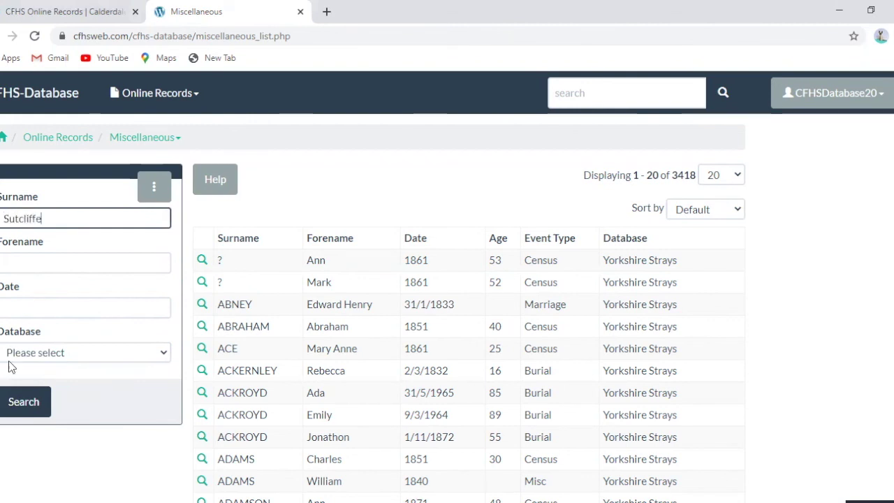
click(24, 405)
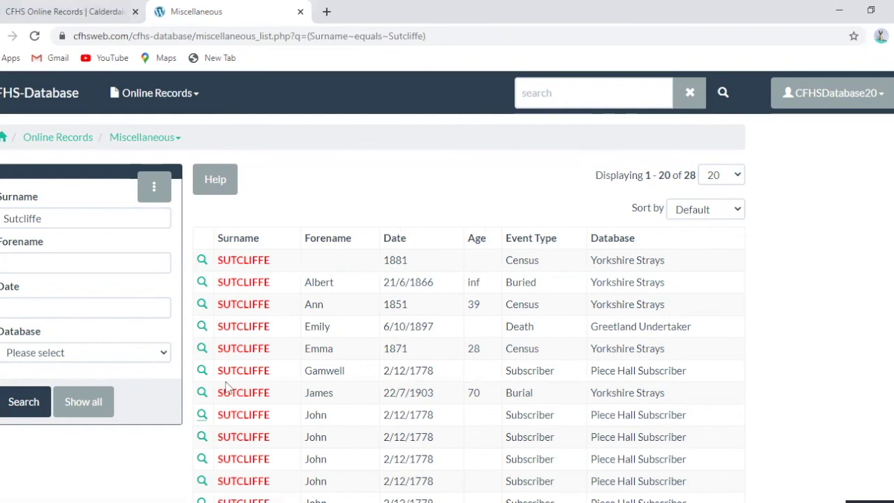
Read and close the Greetland Undertaker death record dated 6/10/1897 and the Yorkshire Strays census record from 1871
click(201, 326)
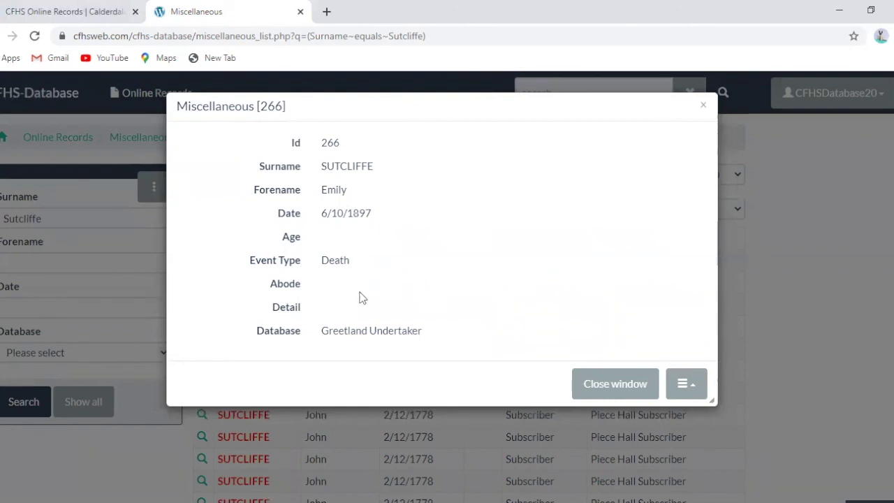
click(585, 386)
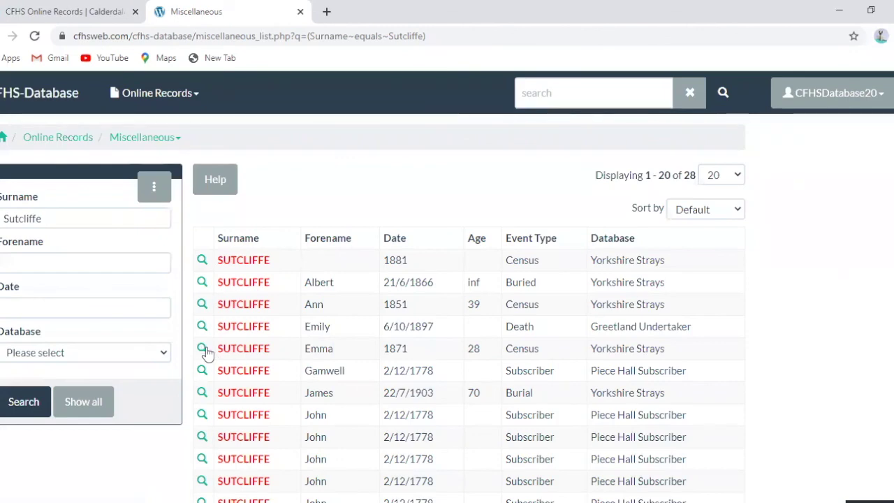
click(203, 349)
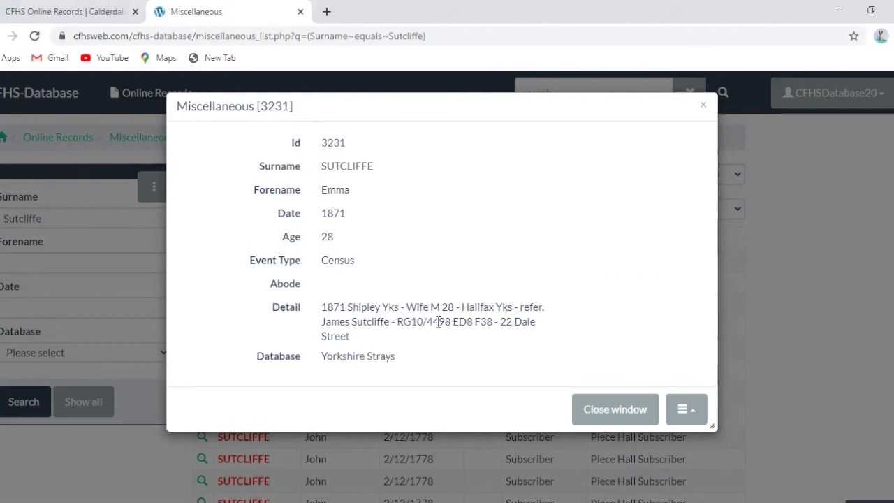
click(606, 410)
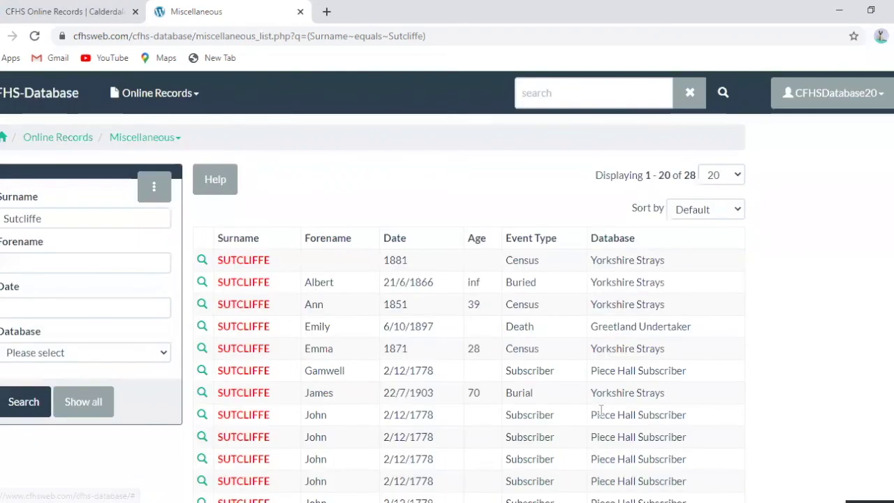
Read and close the first Piece Hall Subscriber record dated 2/12/1778, and return to the database's main menu
click(201, 373)
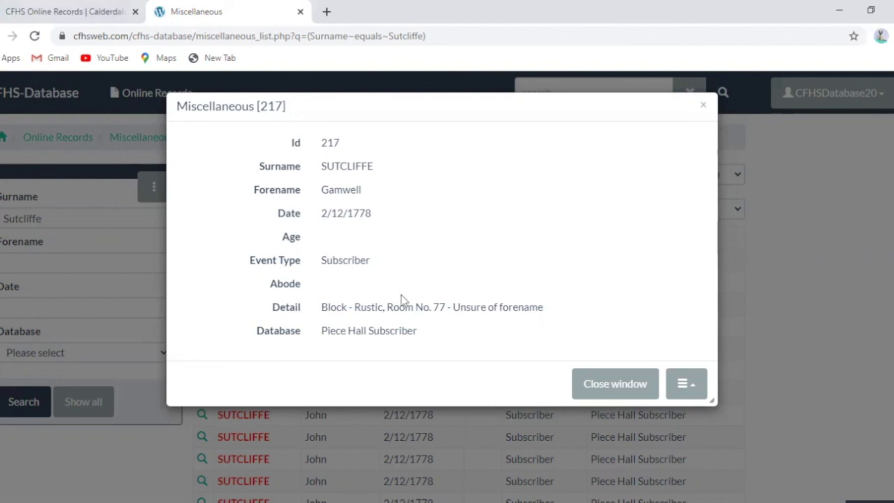
click(620, 386)
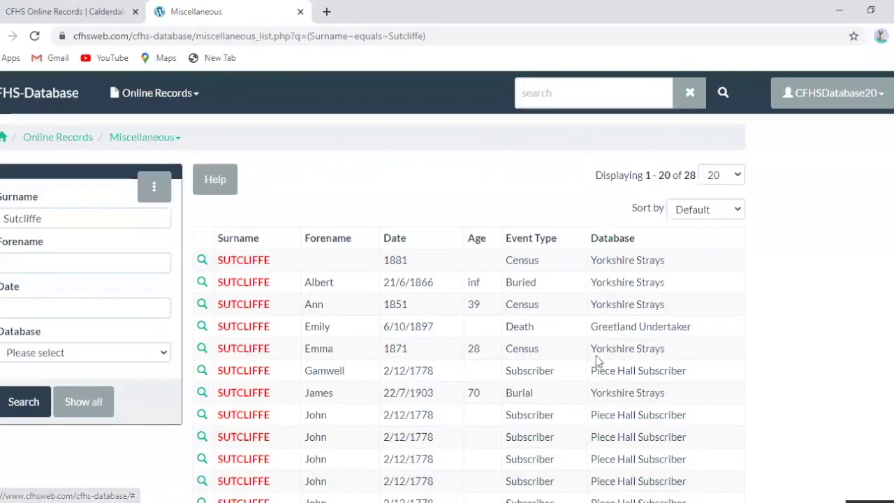
click(28, 97)
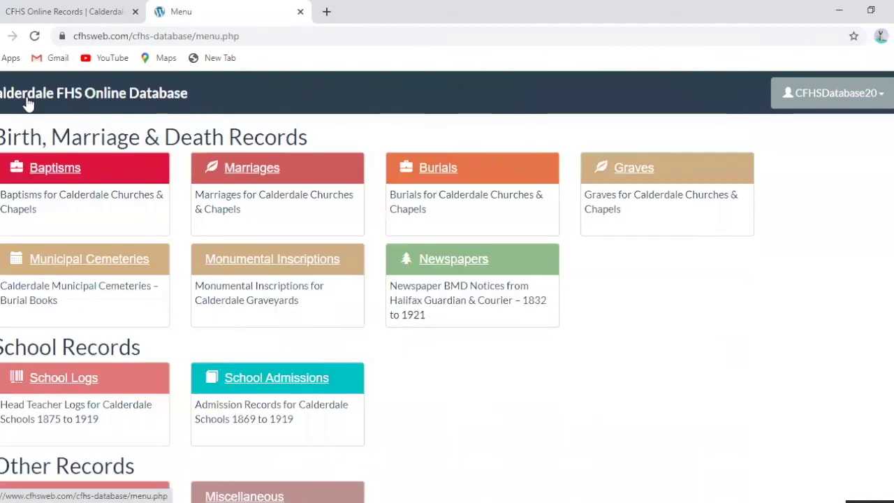